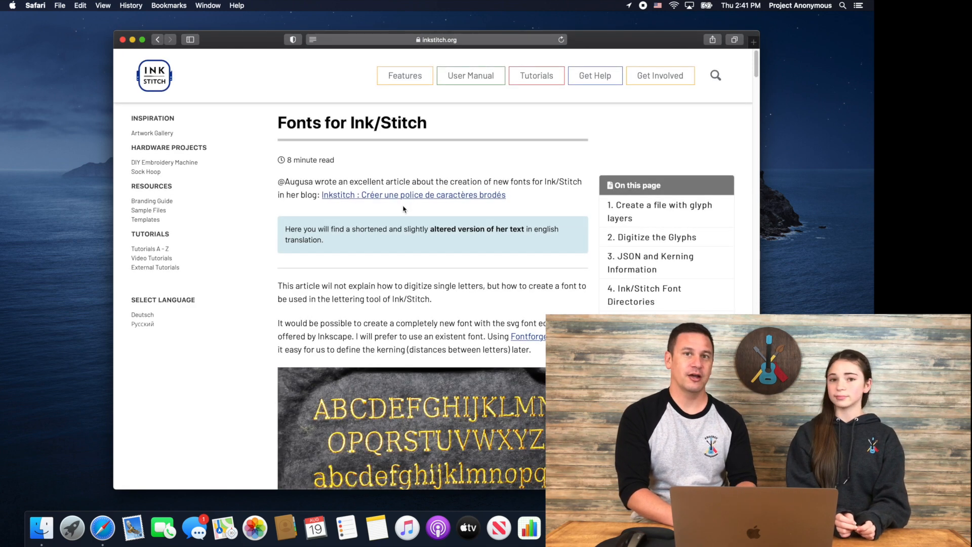
# Skim the introduction of the Fonts for Ink/Stitch article and open the FontForge website linked in it
pyautogui.scroll(-3, 410, 223)
pyautogui.scroll(-8, 415, 234)
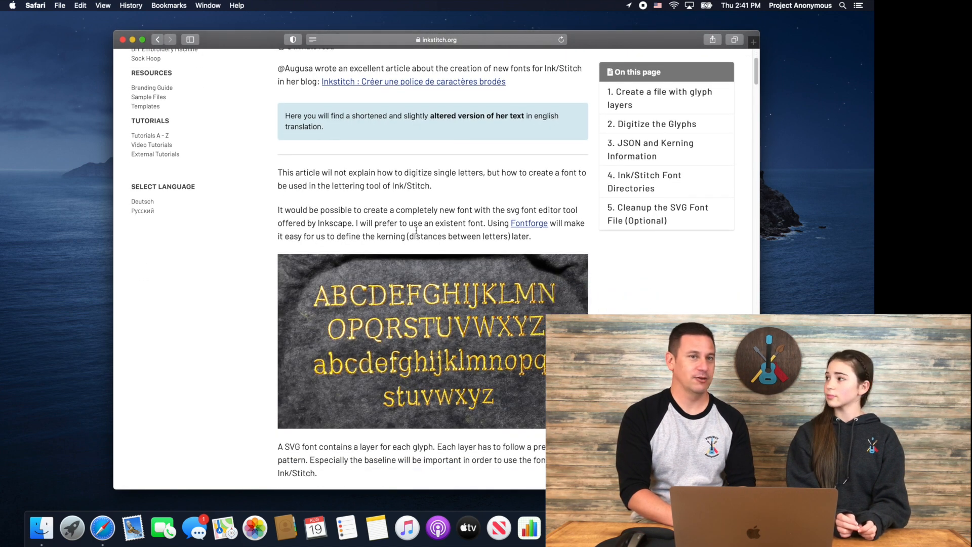
pyautogui.scroll(10, 416, 237)
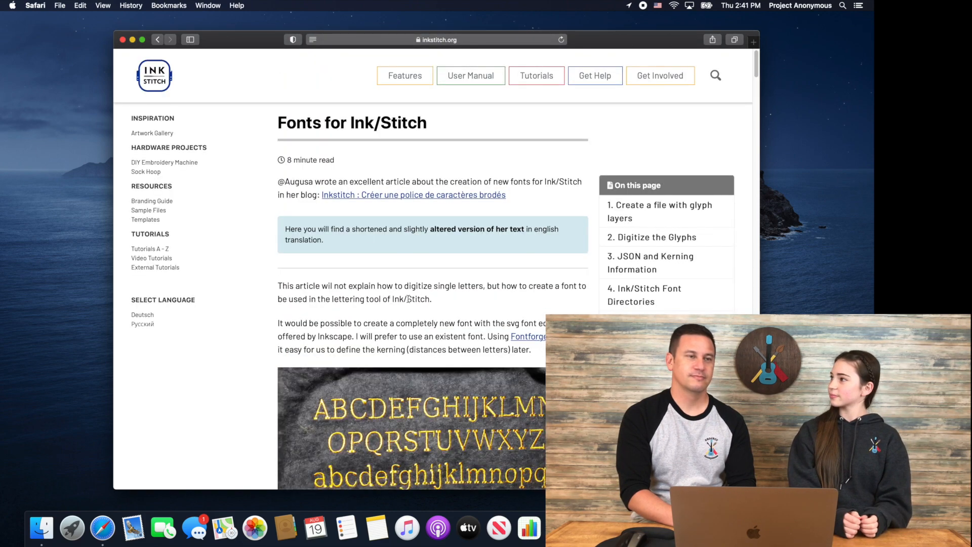
pyautogui.scroll(-2, 413, 297)
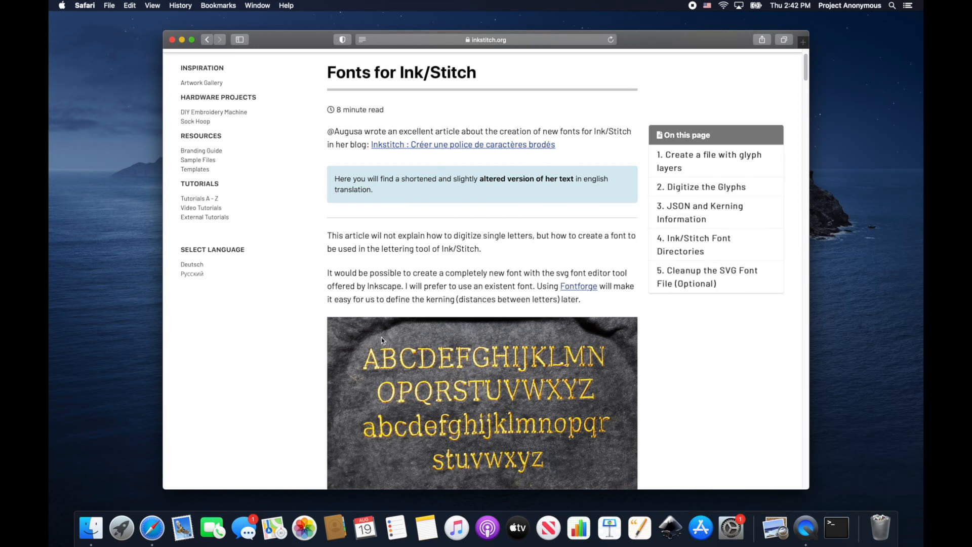
pyautogui.click(575, 288)
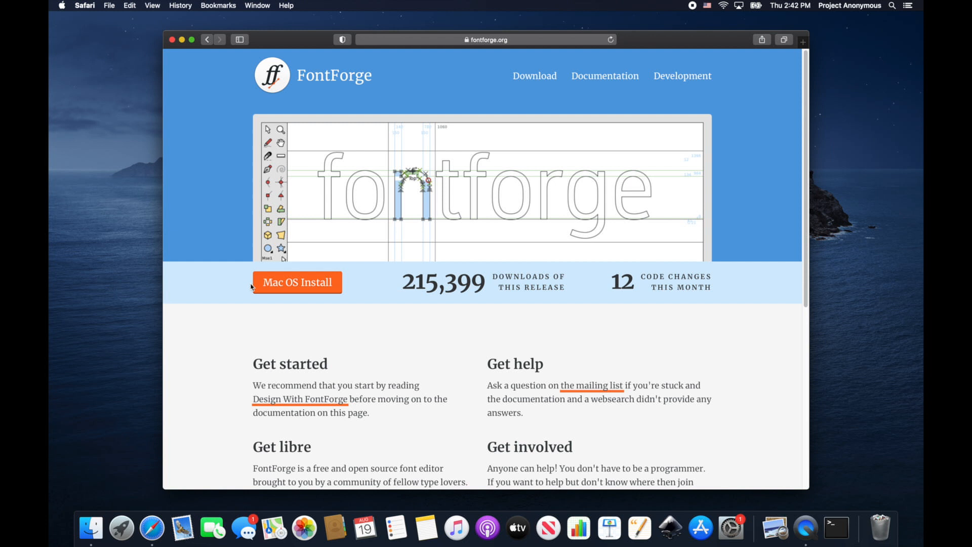
# Download the FontForge 2020-11-07 release for Mac OS without donating and show the downloaded files
pyautogui.click(314, 290)
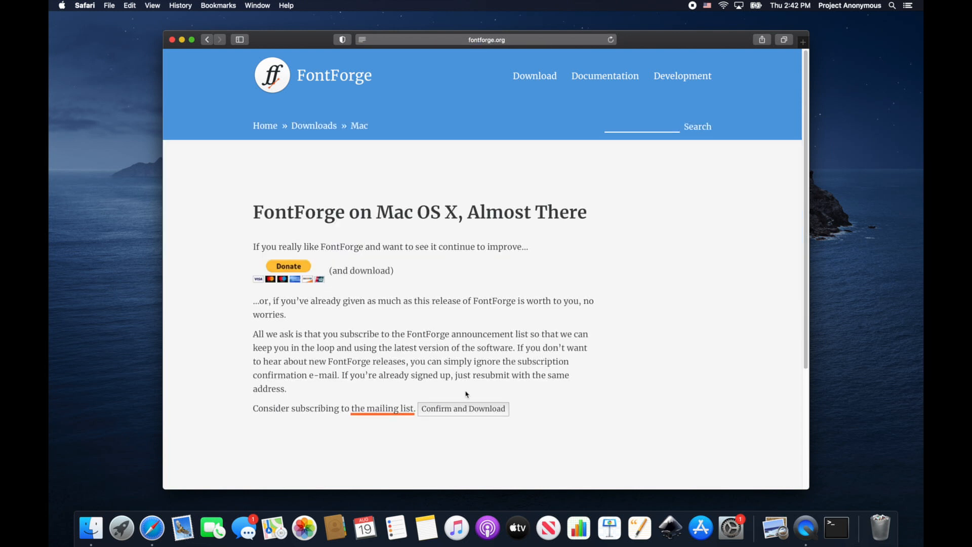
pyautogui.click(458, 411)
pyautogui.scroll(-1, 326, 310)
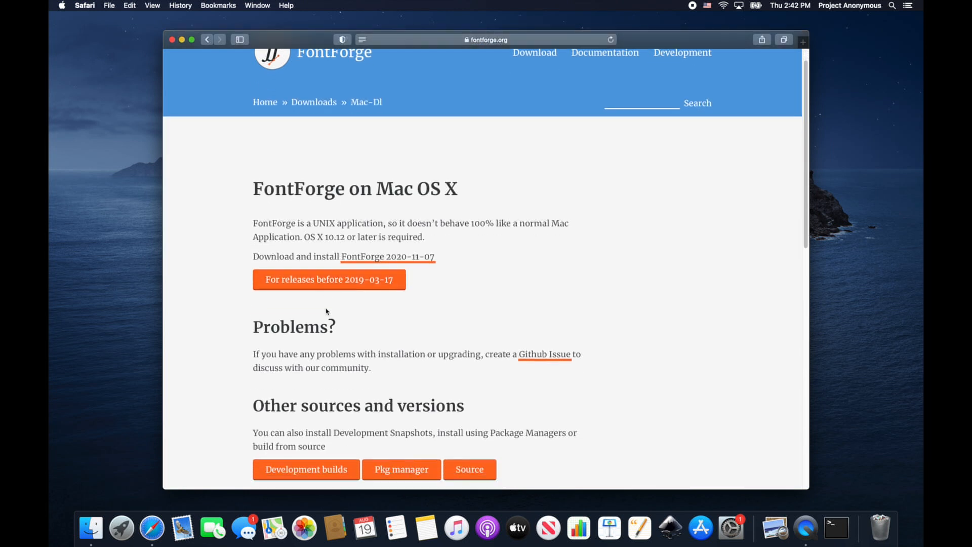
pyautogui.click(329, 280)
pyautogui.click(375, 257)
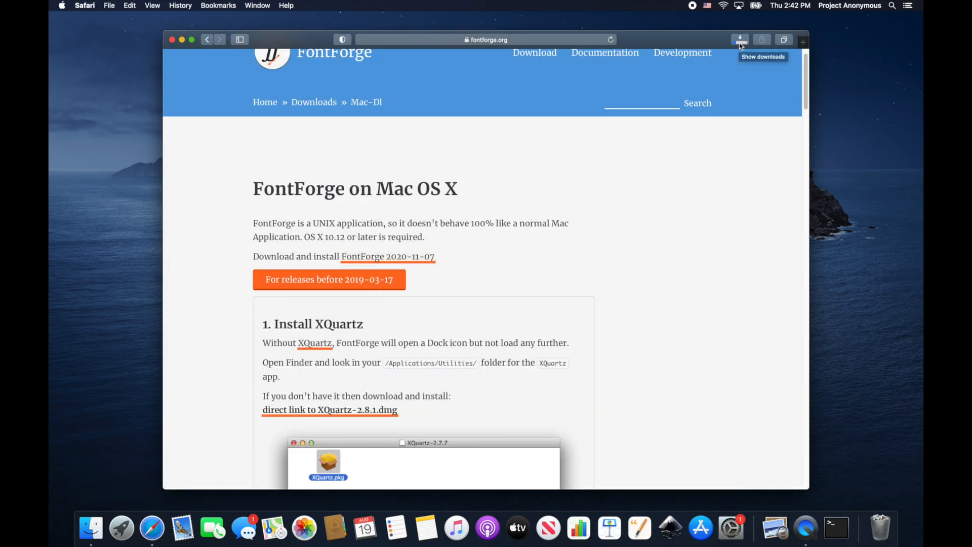
pyautogui.click(740, 44)
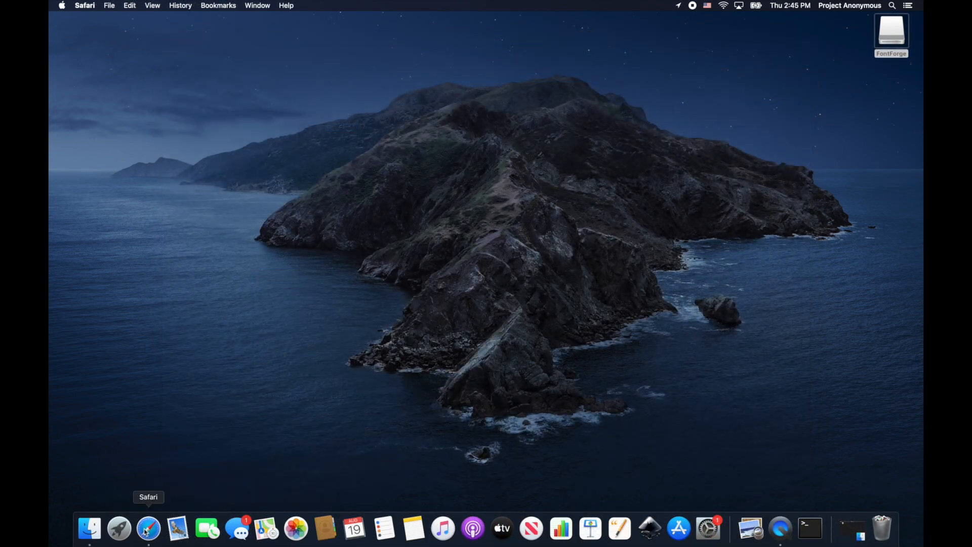
# In Safari, search Google for "google fonts" and open the Google Fonts browsing site
pyautogui.click(145, 532)
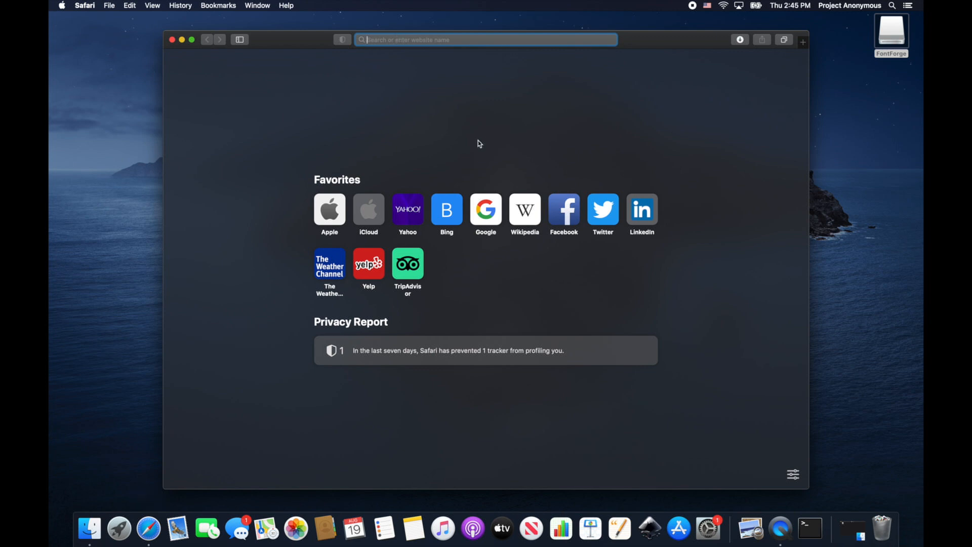
pyautogui.click(494, 217)
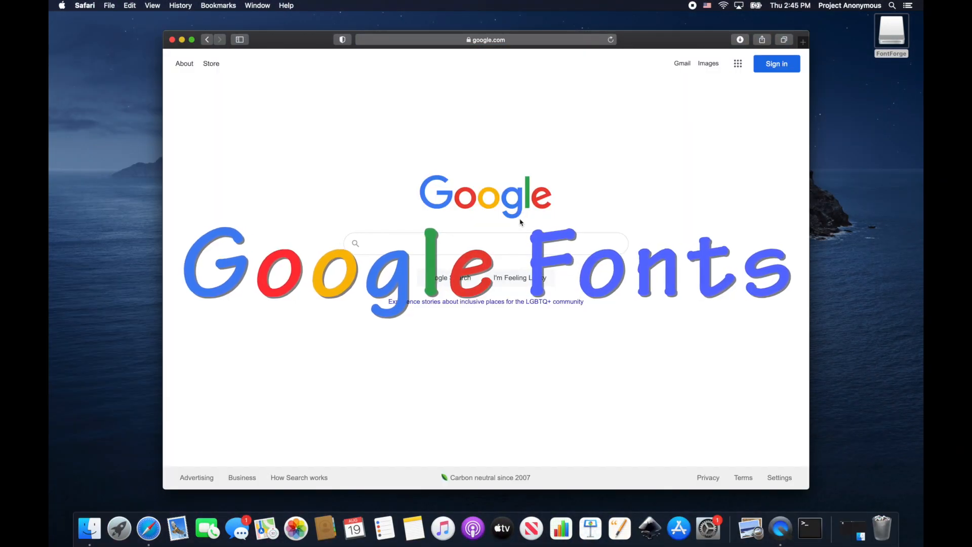
pyautogui.write('google fonts')
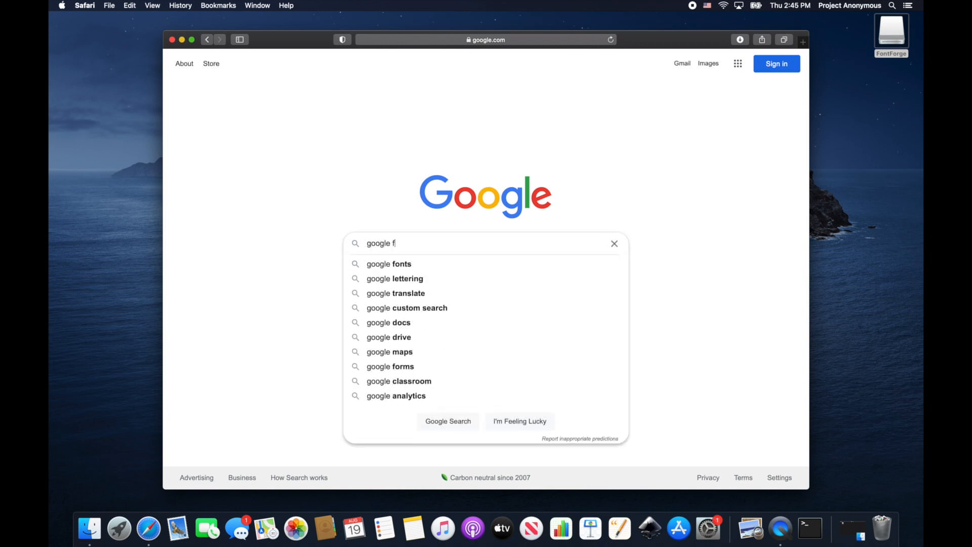
pyautogui.press('Return')
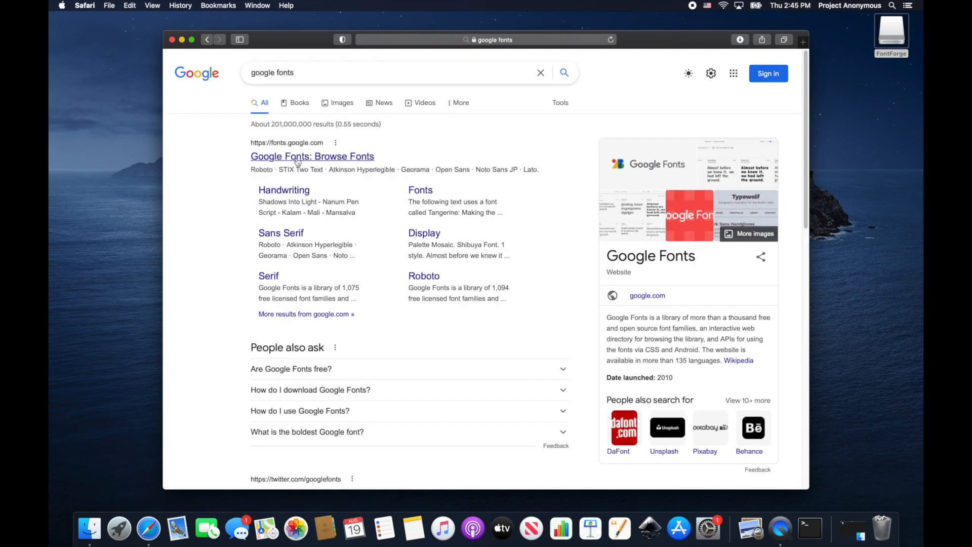
pyautogui.click(294, 158)
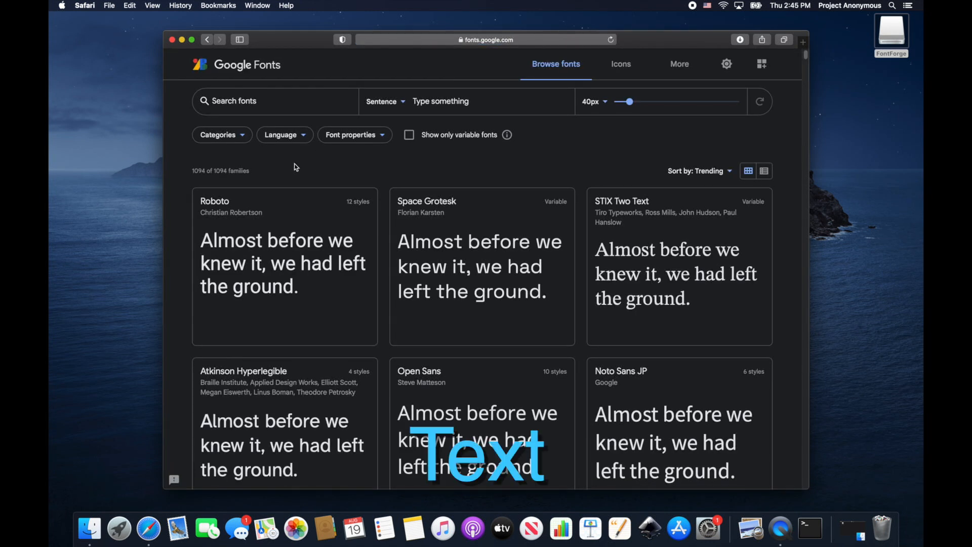
# Find the Notable font on Google Fonts and download its family, allowing downloads from fonts.google.com
pyautogui.click(270, 105)
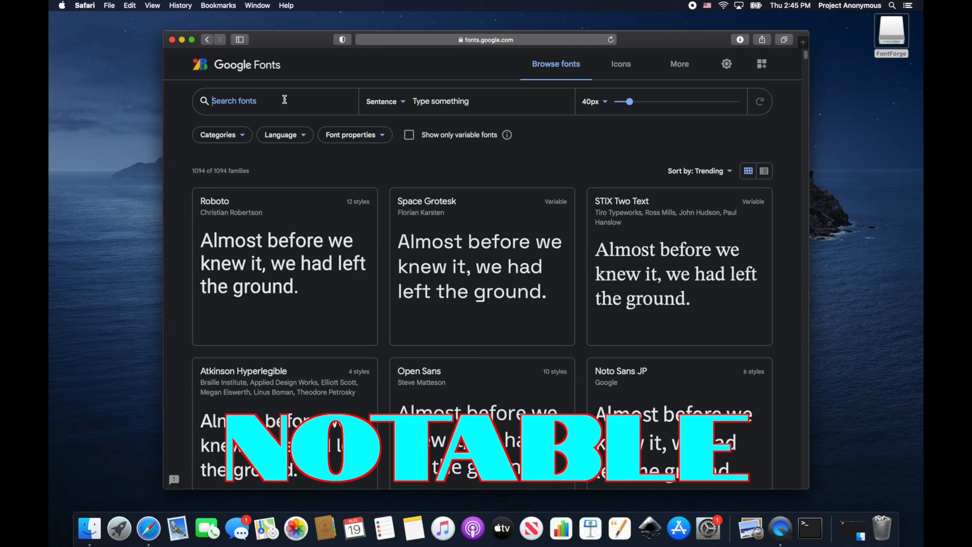
pyautogui.write('notable')
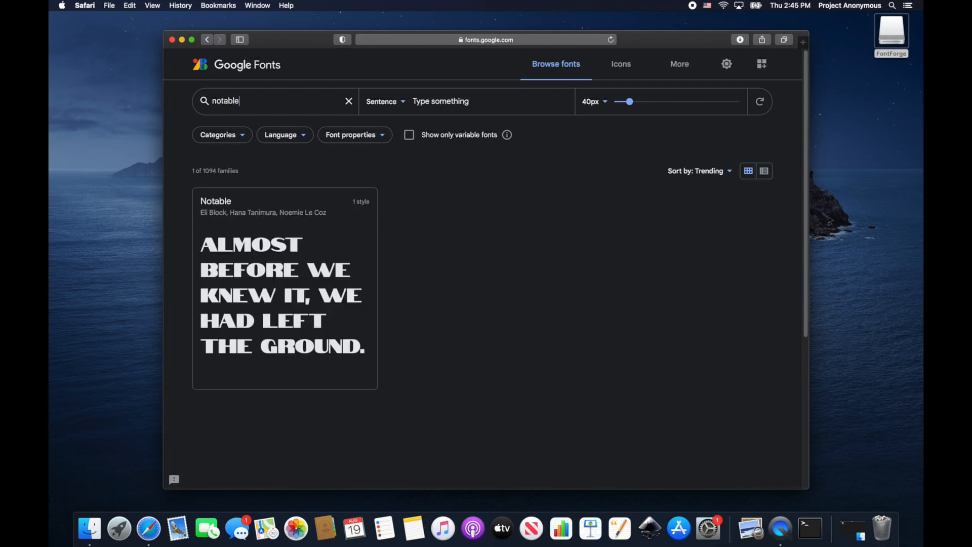
pyautogui.click(256, 252)
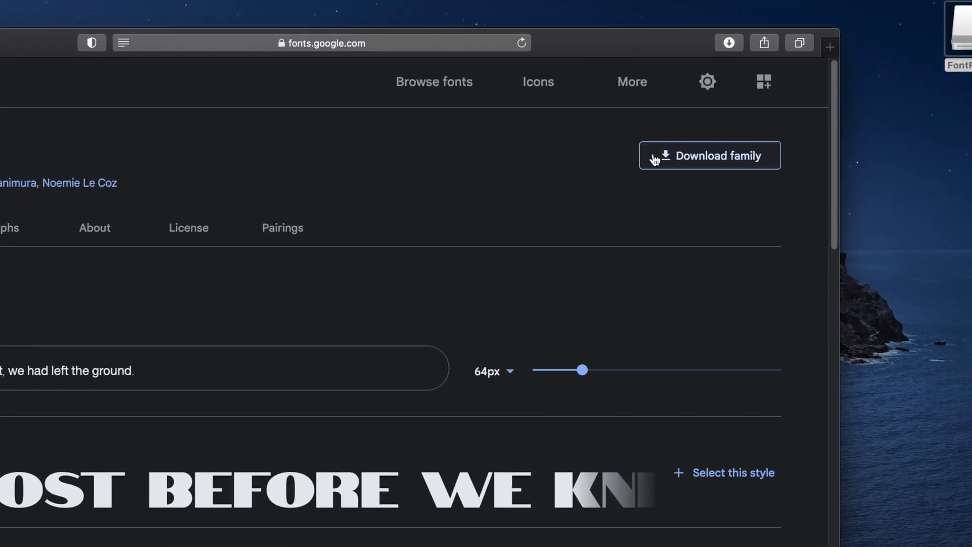
pyautogui.click(693, 157)
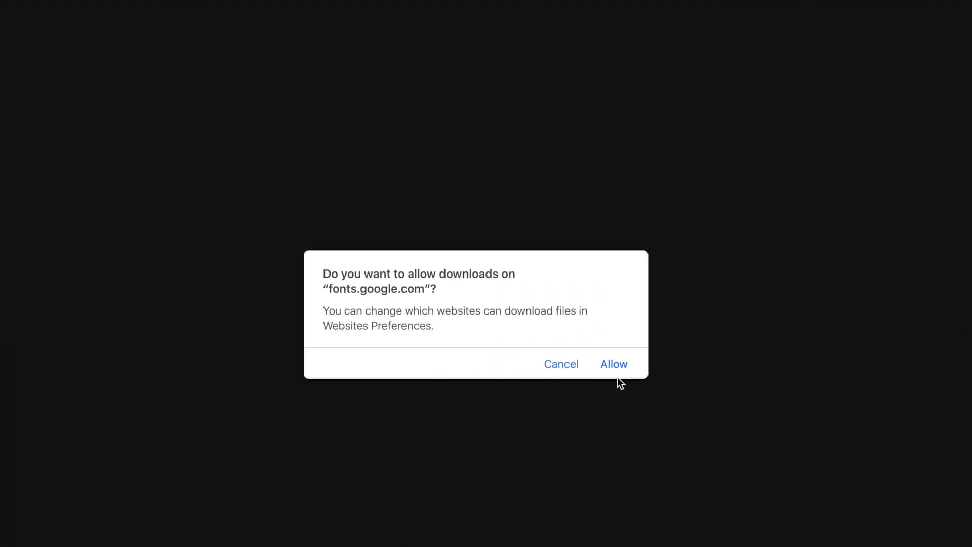
pyautogui.click(615, 364)
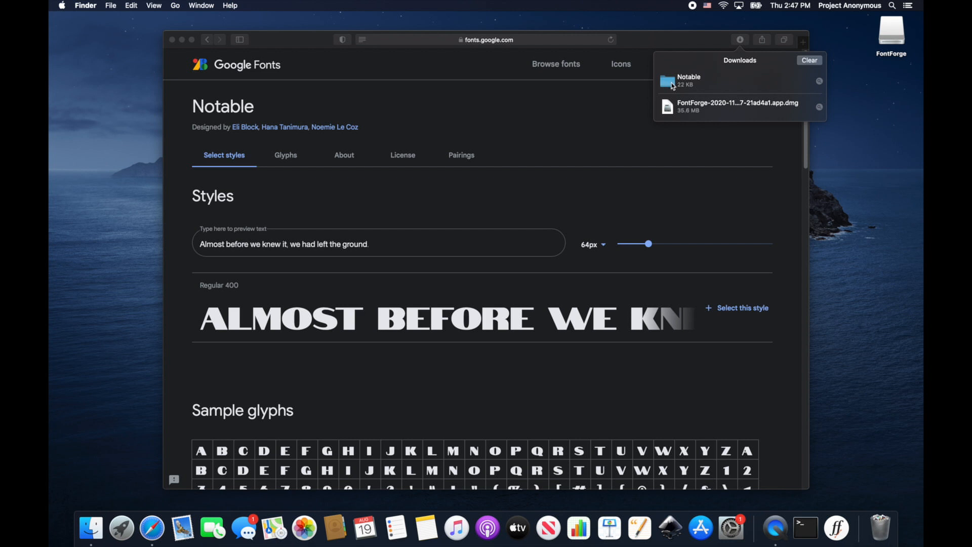
# In Finder, create a folder named "Inkstitch custom fonts" in the home folder
pyautogui.click(87, 533)
pyautogui.click(182, 6)
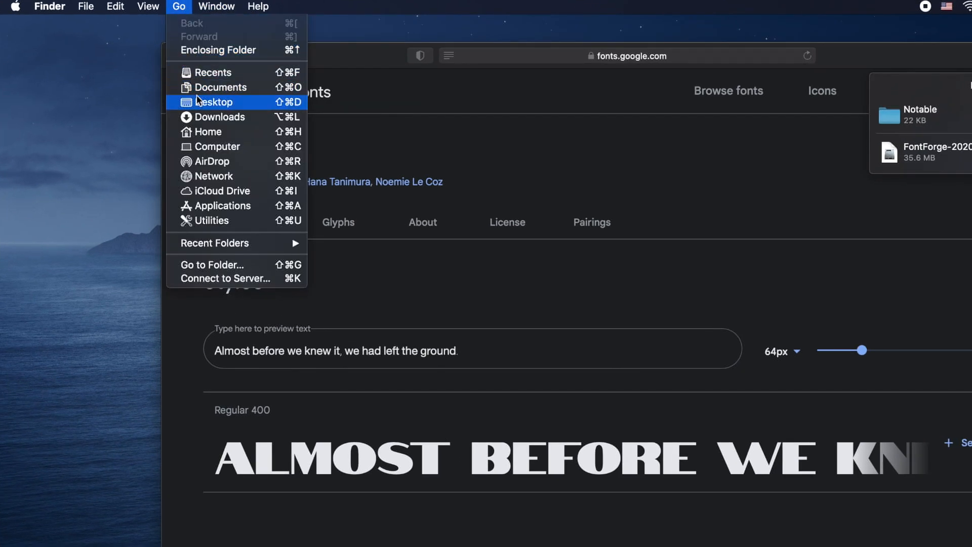
pyautogui.click(205, 133)
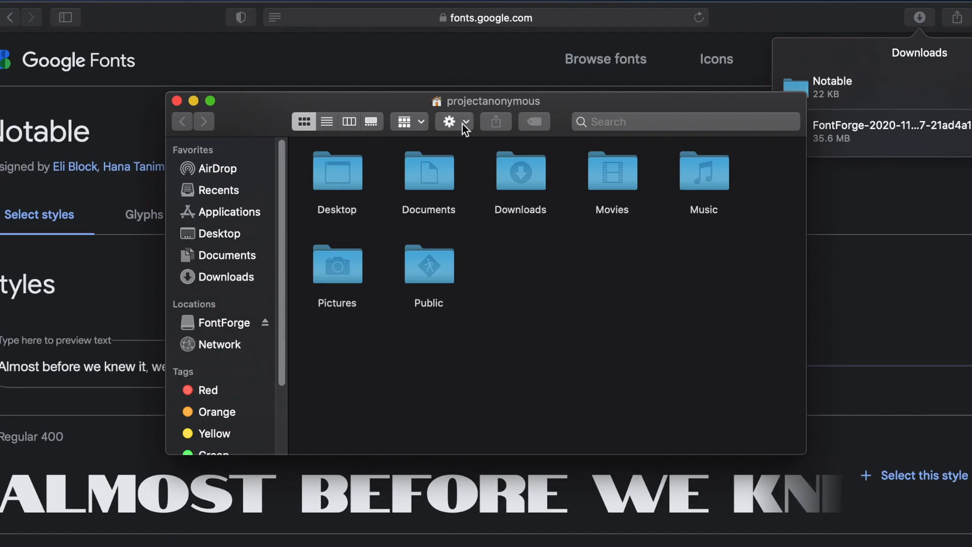
pyautogui.click(463, 124)
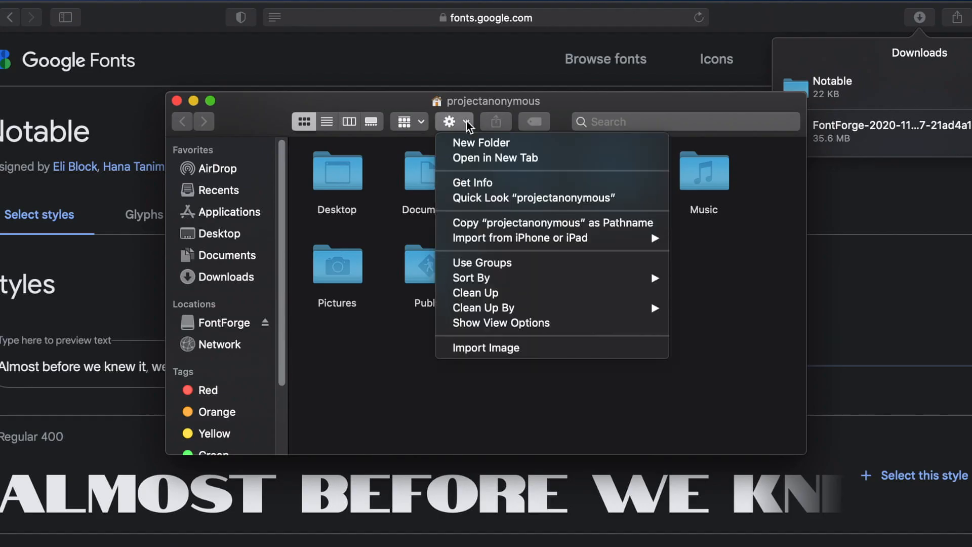
pyautogui.click(486, 143)
pyautogui.write('Inkstitch cu')
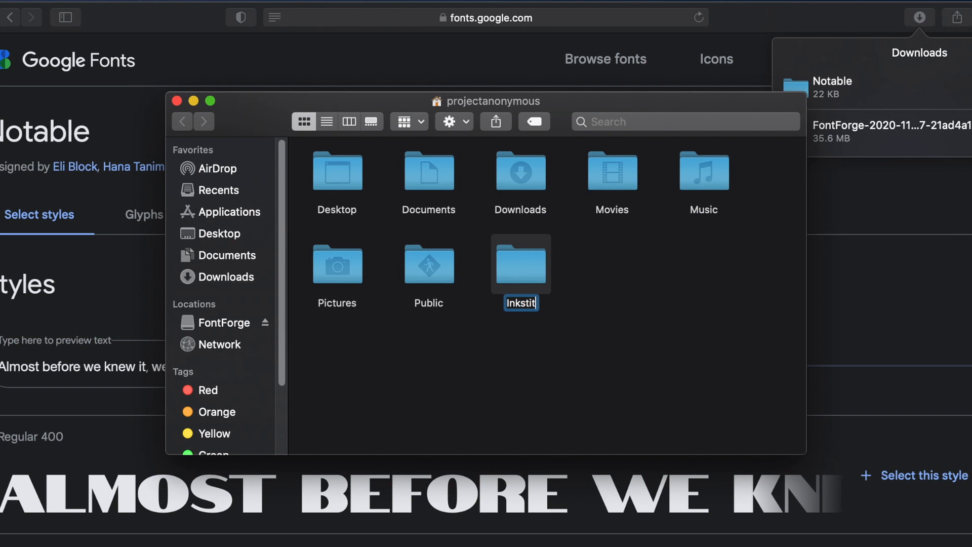
pyautogui.write('stom fonts')
pyautogui.press('Return')
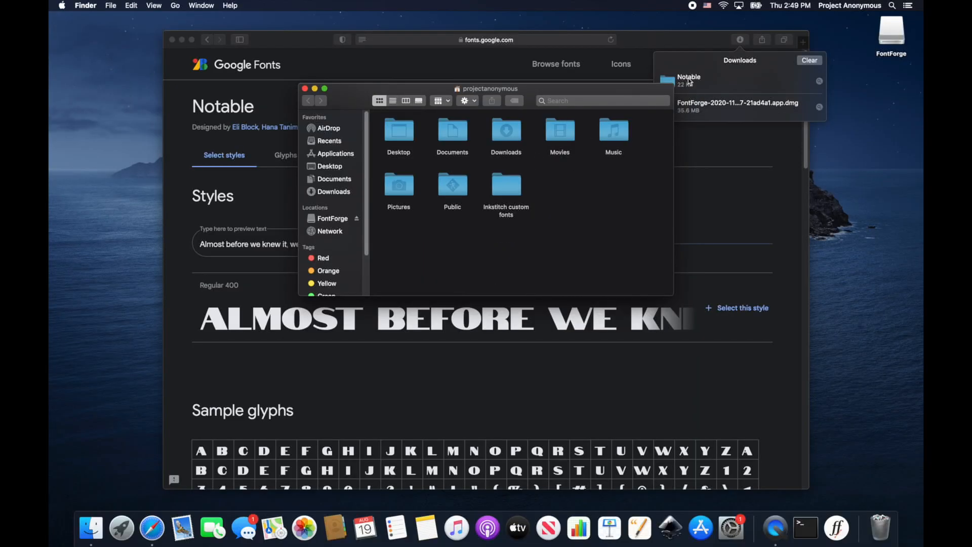
# Move the downloaded Notable folder into "Inkstitch custom fonts" and open it there
pyautogui.moveTo(689, 81); pyautogui.dragTo(514, 192)
pyautogui.doubleClick(507, 190)
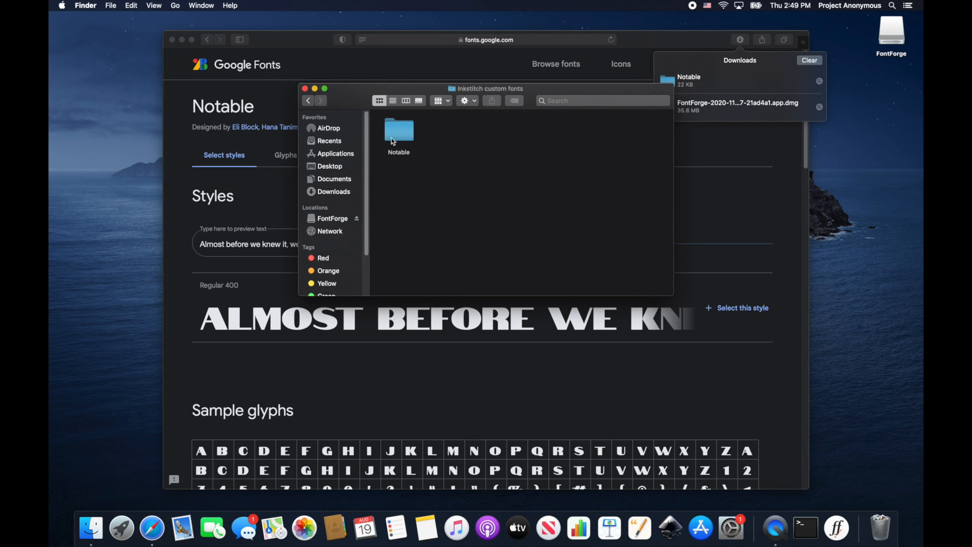
pyautogui.doubleClick(408, 132)
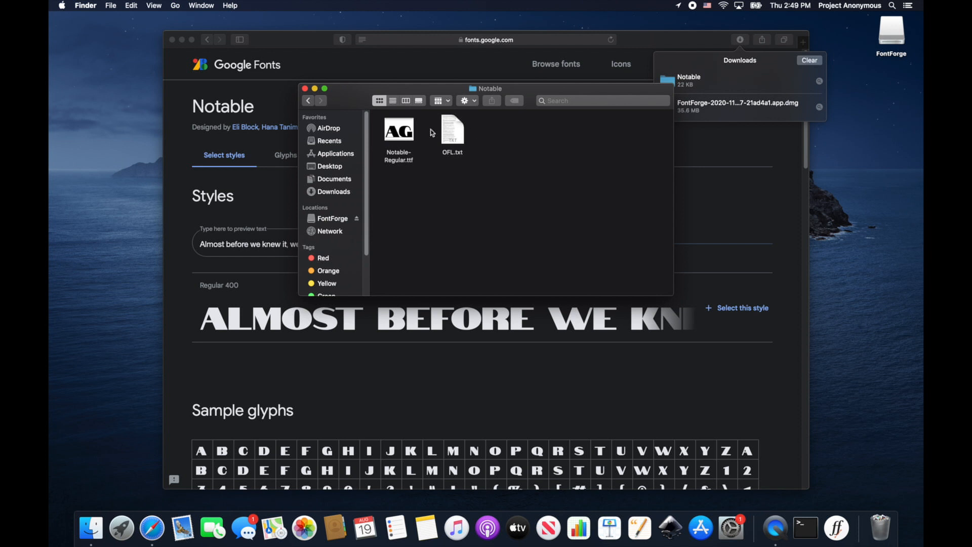
# In FontForge, open Notable-Regular.ttf from the Notable folder inside "Inkstitch custom fonts"
pyautogui.doubleClick(395, 136)
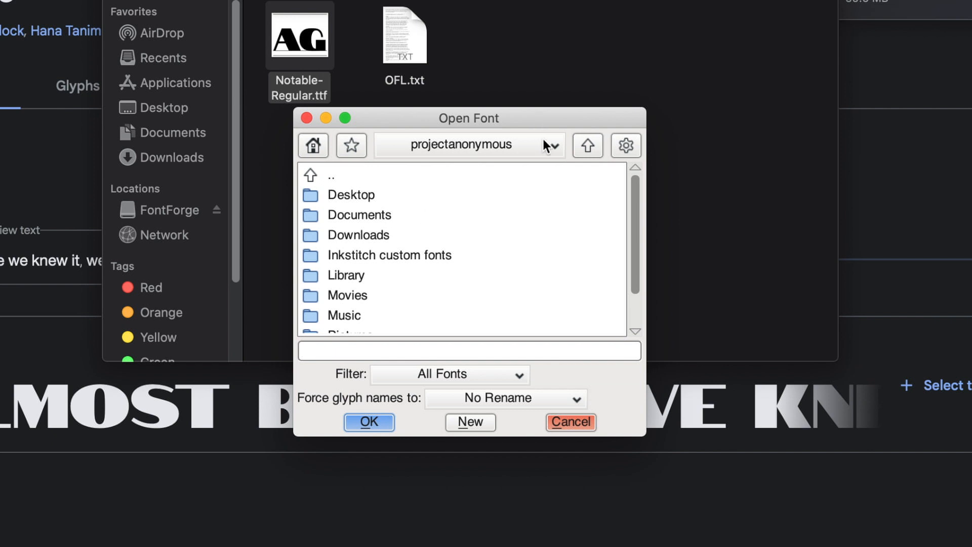
pyautogui.click(389, 257)
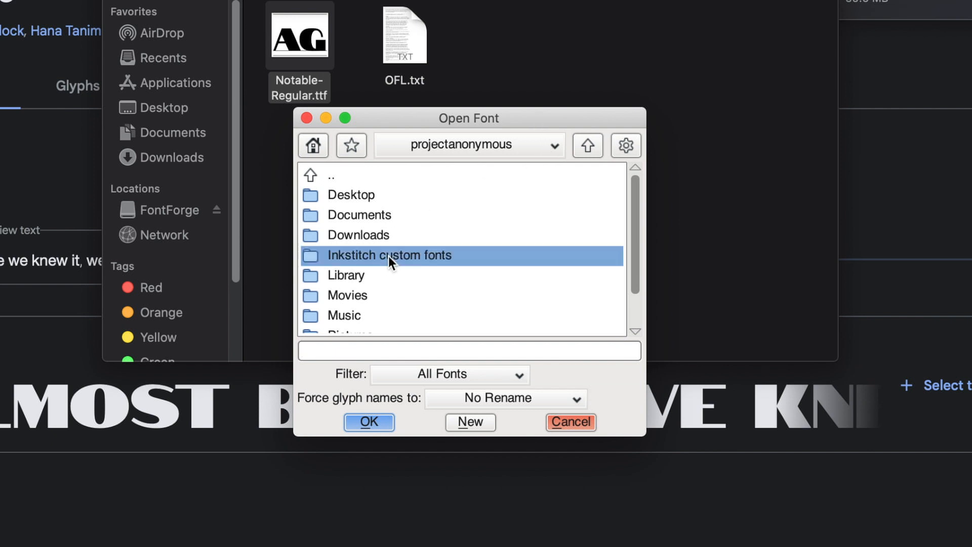
pyautogui.doubleClick(375, 255)
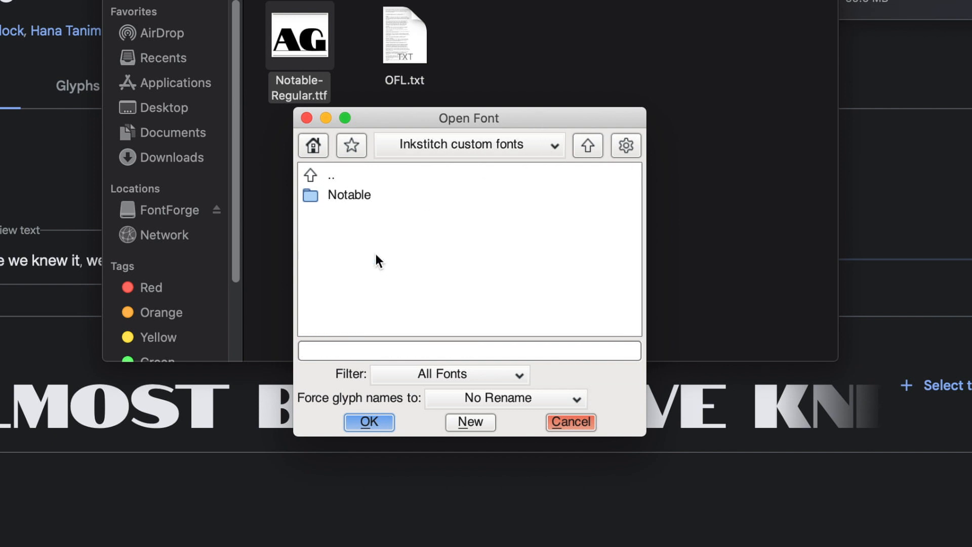
pyautogui.doubleClick(331, 194)
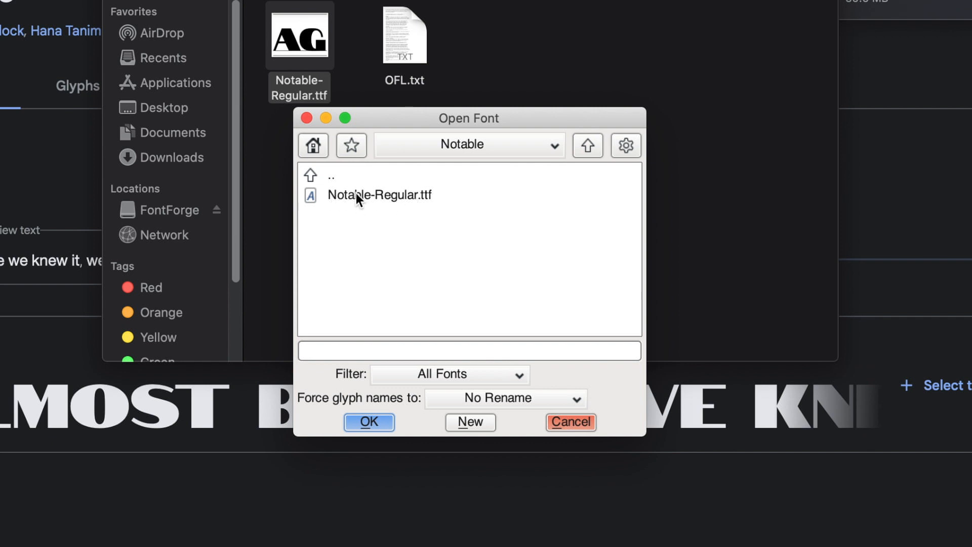
pyautogui.click(378, 194)
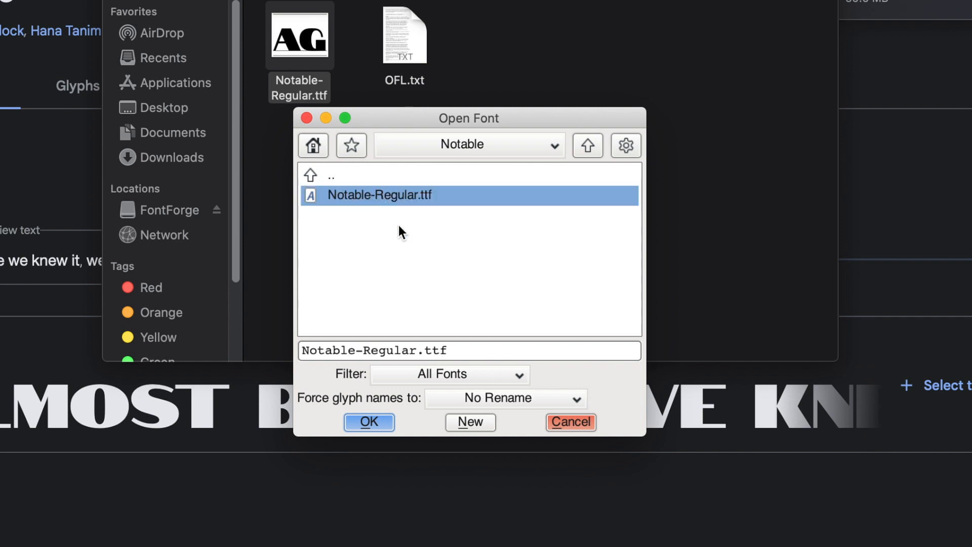
pyautogui.click(365, 421)
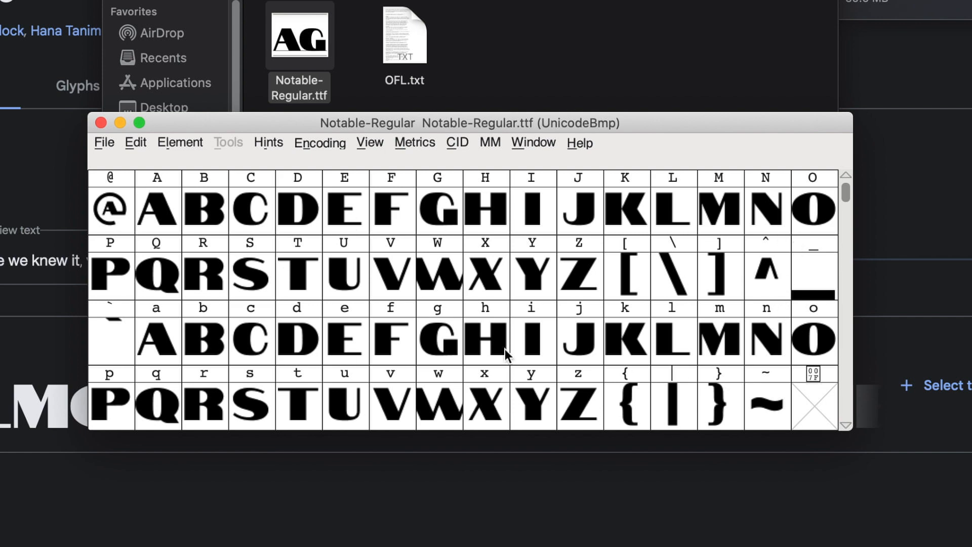
# Examine which characters the Notable font provides across the glyph grid, ending back at the grid's beginning
pyautogui.scroll(-4, 845, 266)
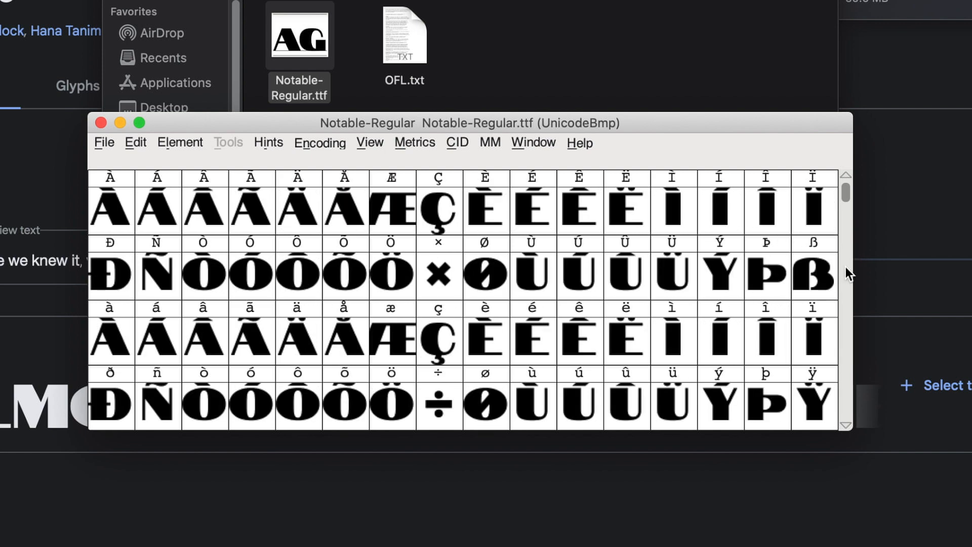
pyautogui.scroll(-2, 845, 266)
pyautogui.scroll(-10, 846, 268)
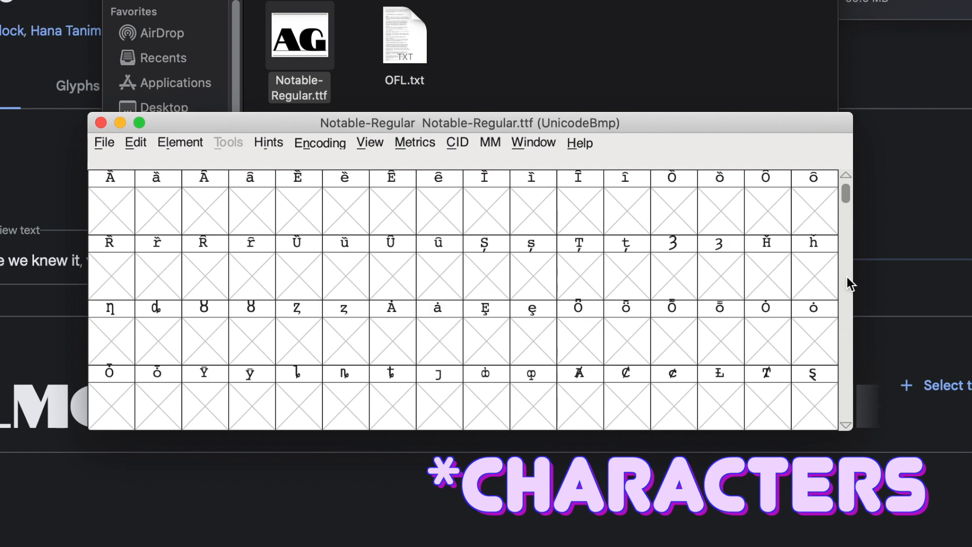
pyautogui.scroll(-8, 847, 277)
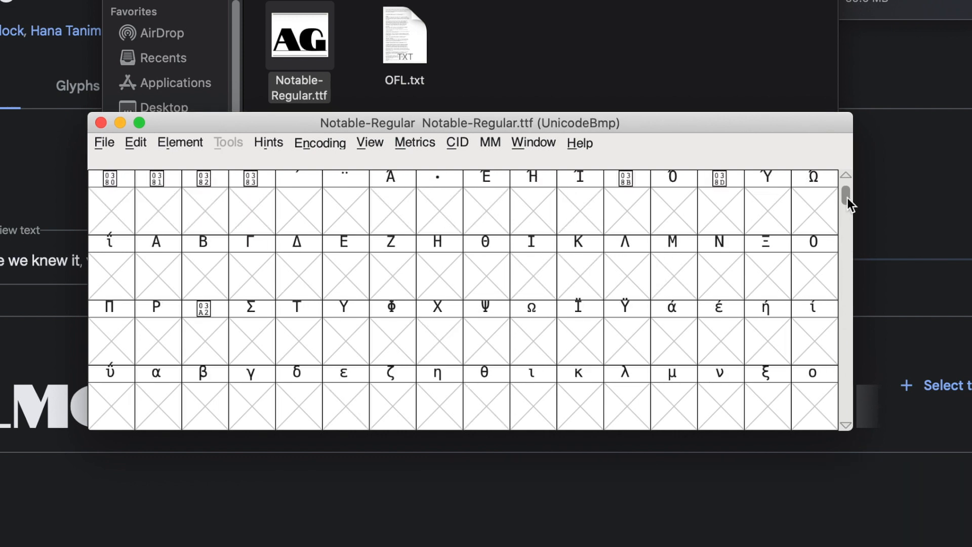
pyautogui.moveTo(846, 197)
pyautogui.mouseDown()
pyautogui.moveTo(841, 272)
pyautogui.moveTo(846, 188)
pyautogui.mouseUp()
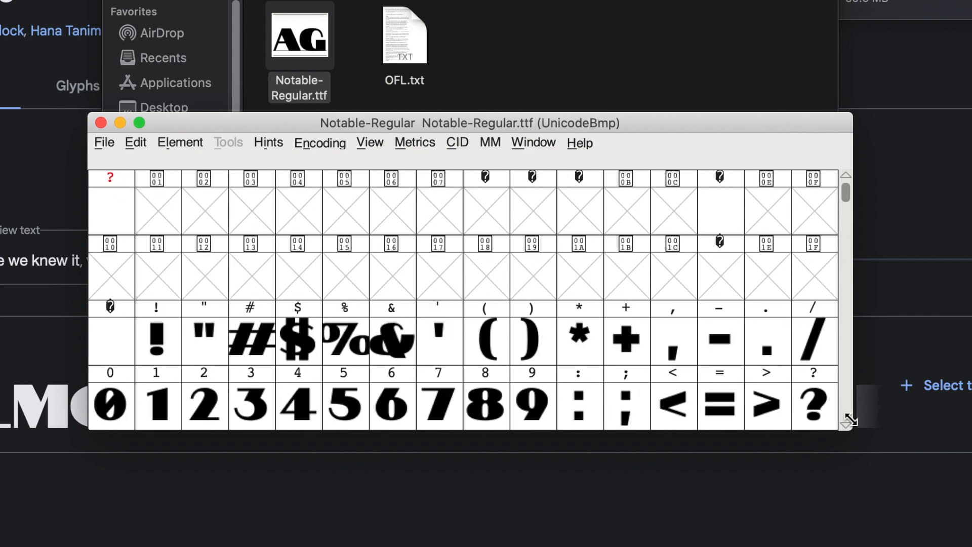
# Select the glyphs for digits 0 to 9 and capital letters A to Z in the font grid
pyautogui.scroll(-1, 845, 424)
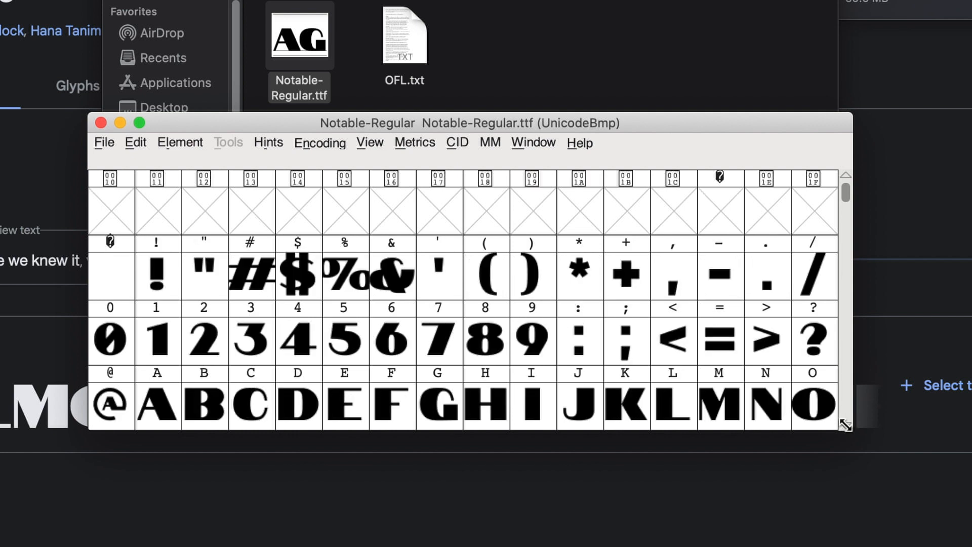
pyautogui.scroll(-1, 845, 424)
pyautogui.scroll(-1, 690, 306)
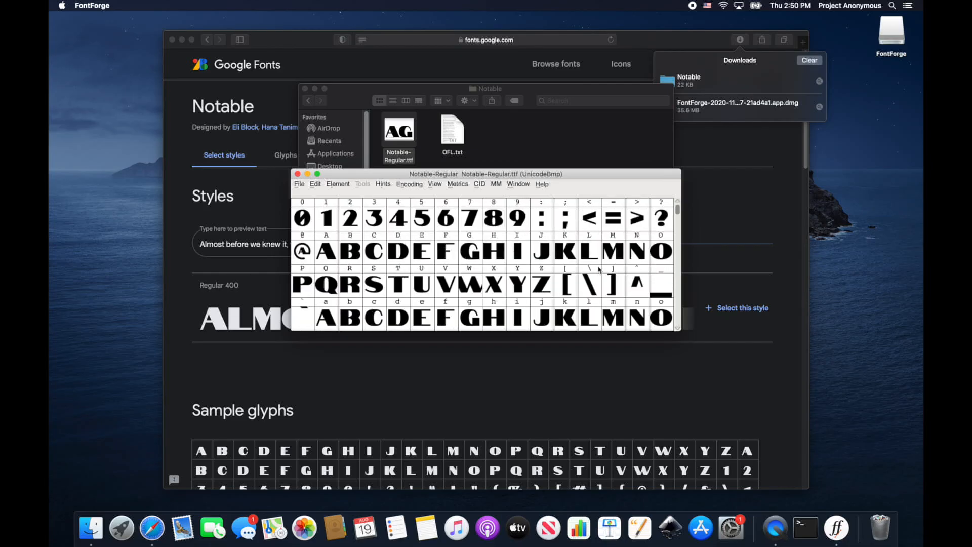
pyautogui.scroll(1, 599, 269)
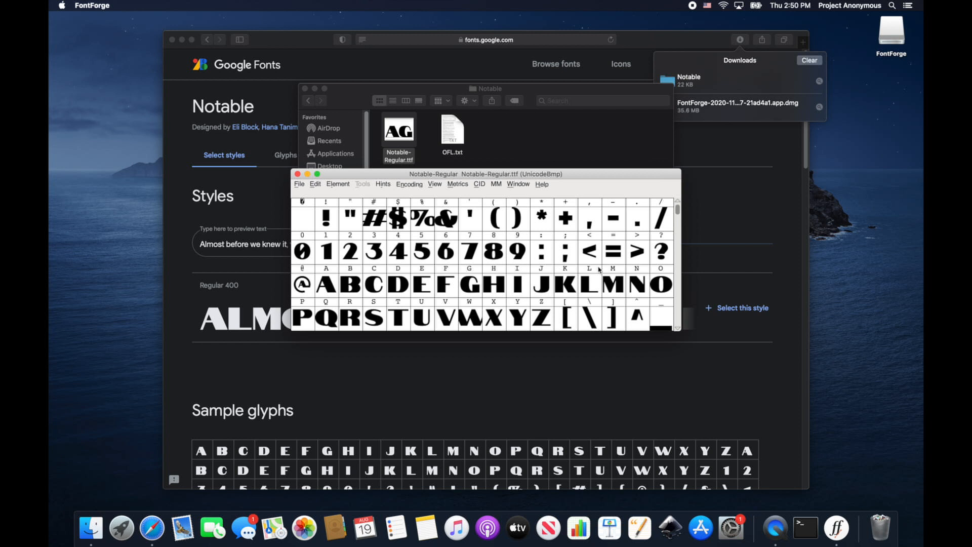
pyautogui.scroll(1, 581, 256)
pyautogui.scroll(-1, 580, 257)
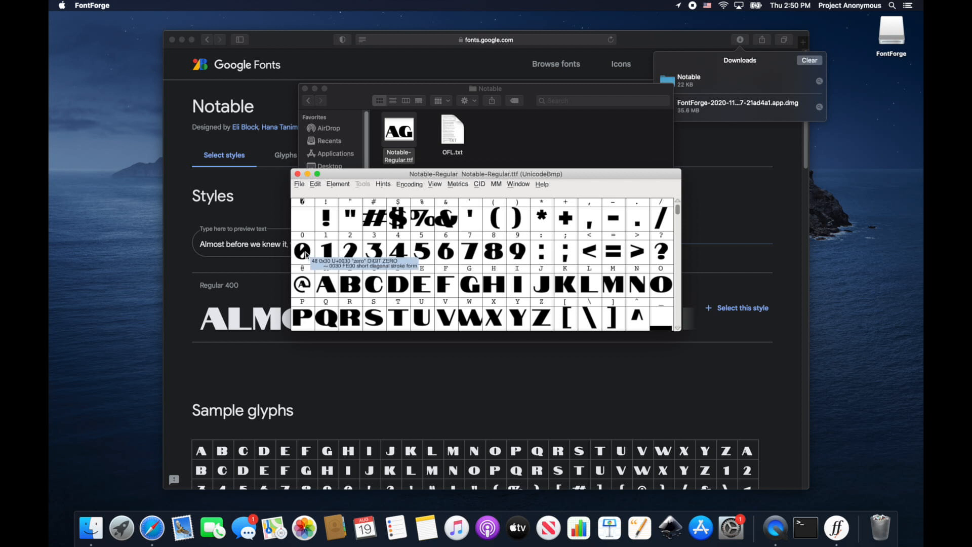
pyautogui.click(306, 255)
pyautogui.keyDown('shift'); pyautogui.click(337, 255); pyautogui.keyUp('shift')
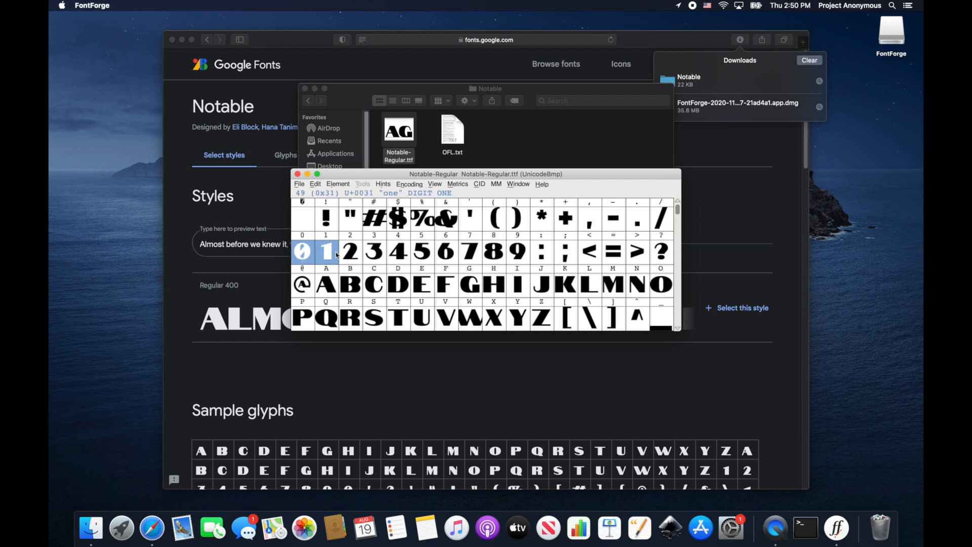
pyautogui.moveTo(347, 256); pyautogui.dragTo(542, 319)
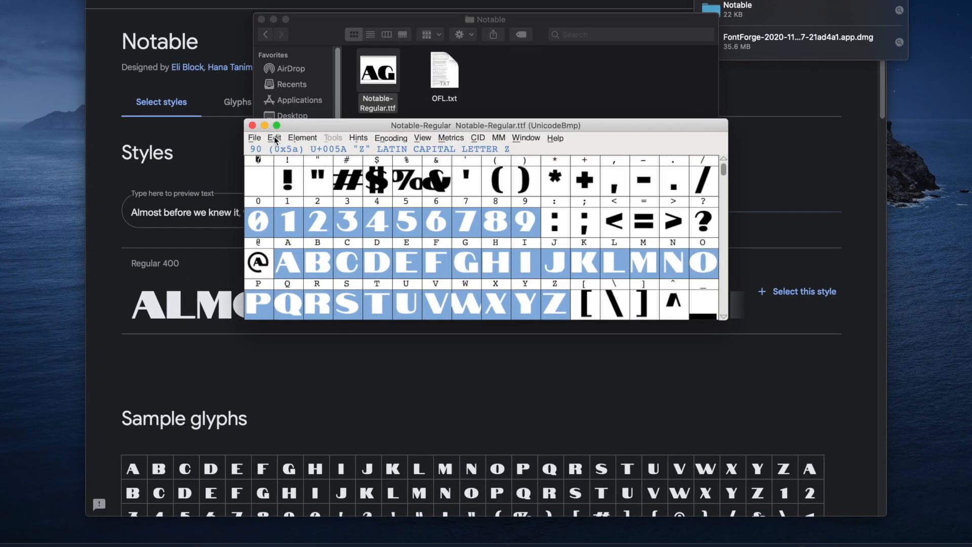
# Invert the glyph selection and clear every glyph other than the digits and capital letters
pyautogui.click(315, 185)
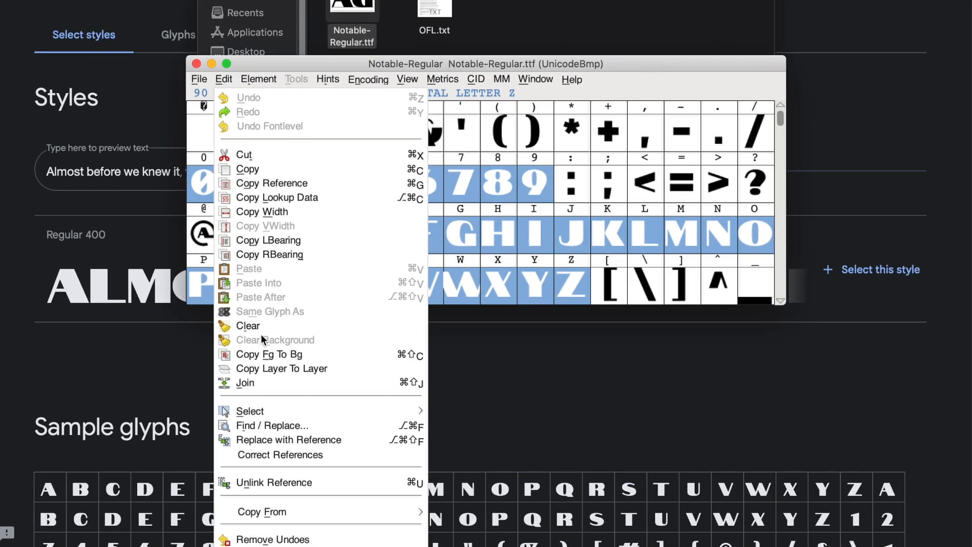
pyautogui.moveTo(264, 413)
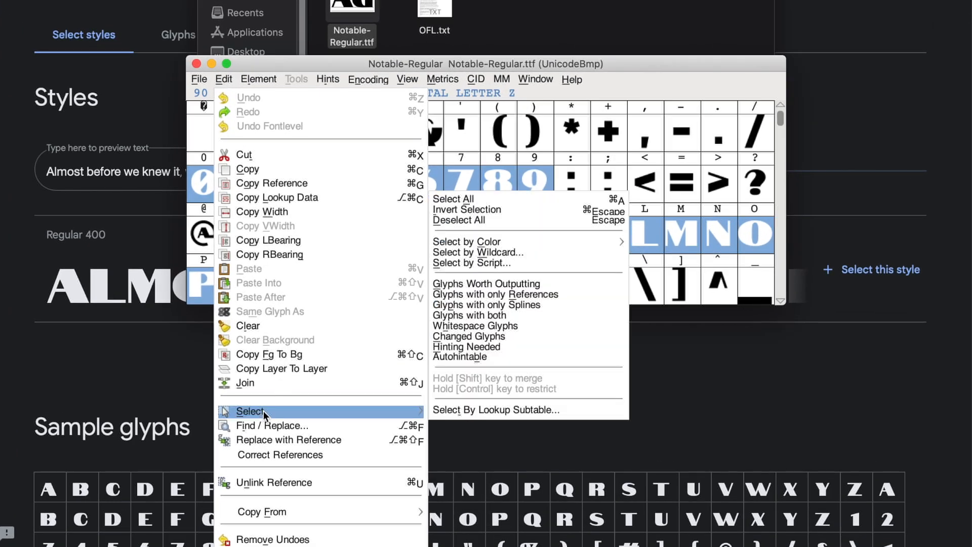
pyautogui.click(460, 209)
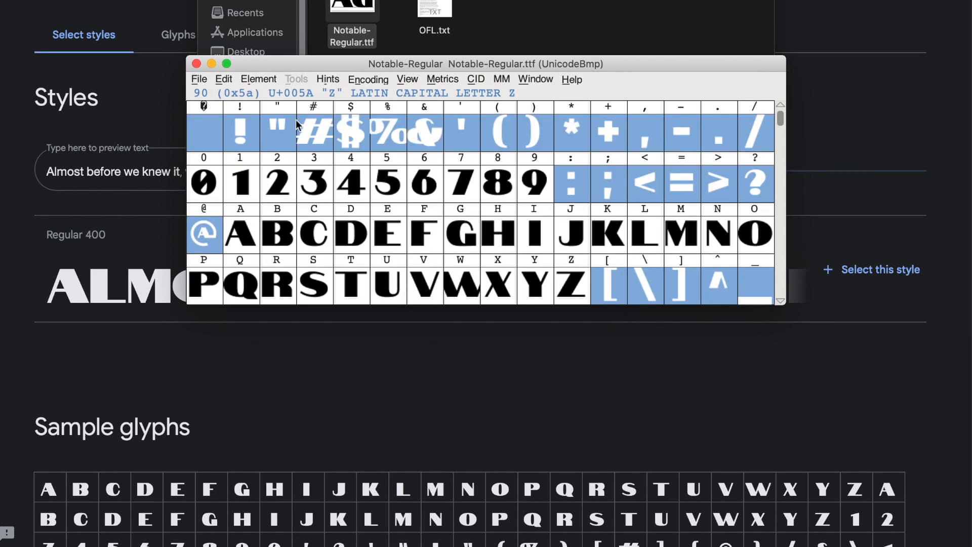
pyautogui.click(224, 79)
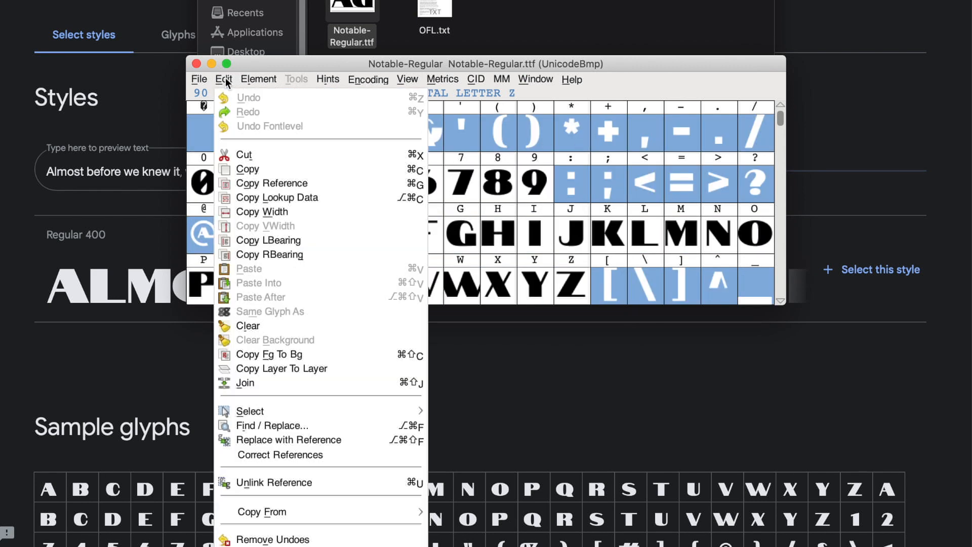
pyautogui.click(250, 325)
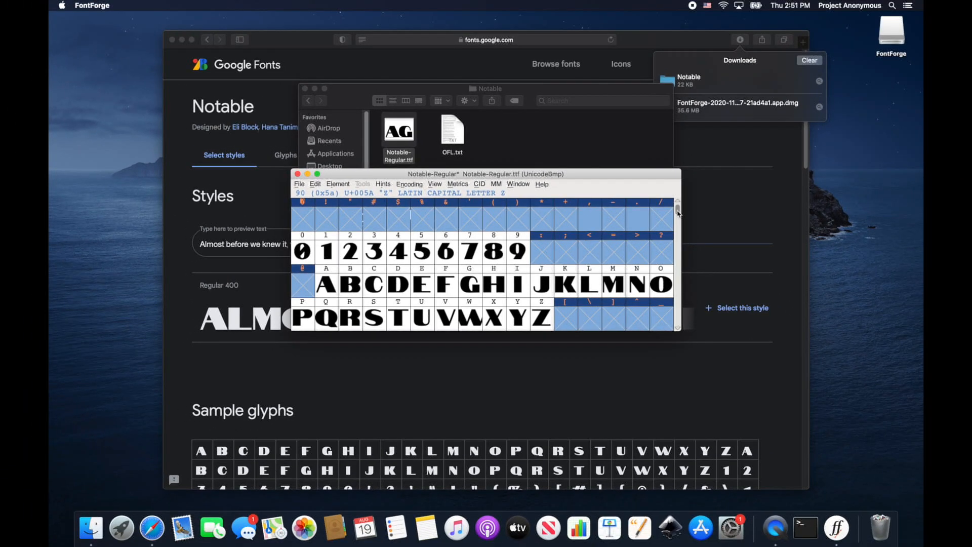
pyautogui.moveTo(678, 213)
pyautogui.mouseDown()
pyautogui.moveTo(672, 302)
pyautogui.moveTo(678, 206)
pyautogui.mouseUp()
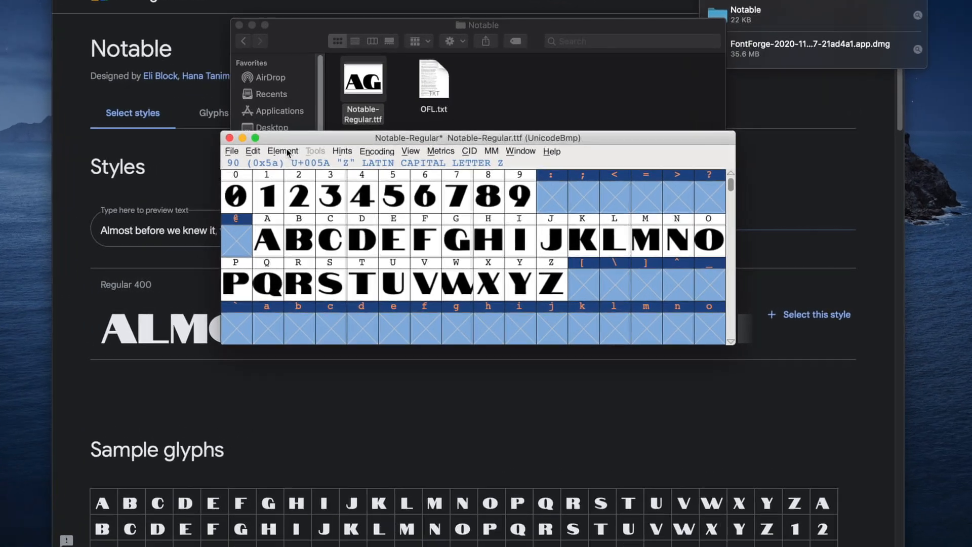
# Set the font's em size to 100 in its general font information, keeping Scale Outlines enabled
pyautogui.click(338, 183)
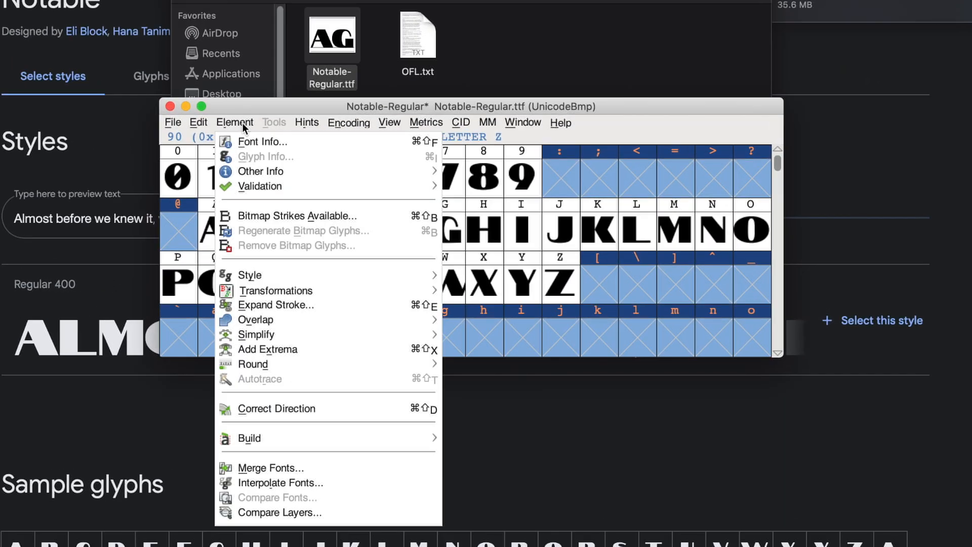
pyautogui.click(259, 143)
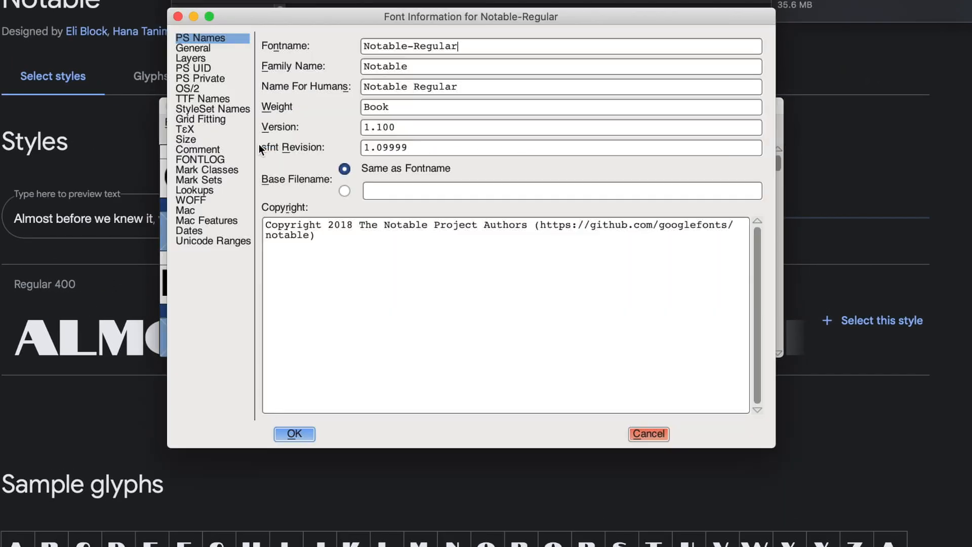
pyautogui.click(197, 47)
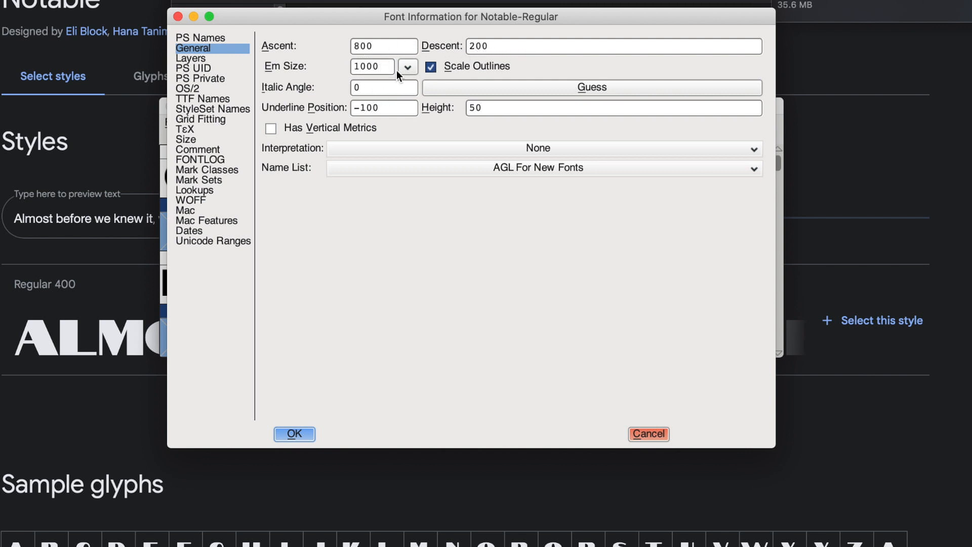
pyautogui.press('BackSpace')
pyautogui.click(300, 435)
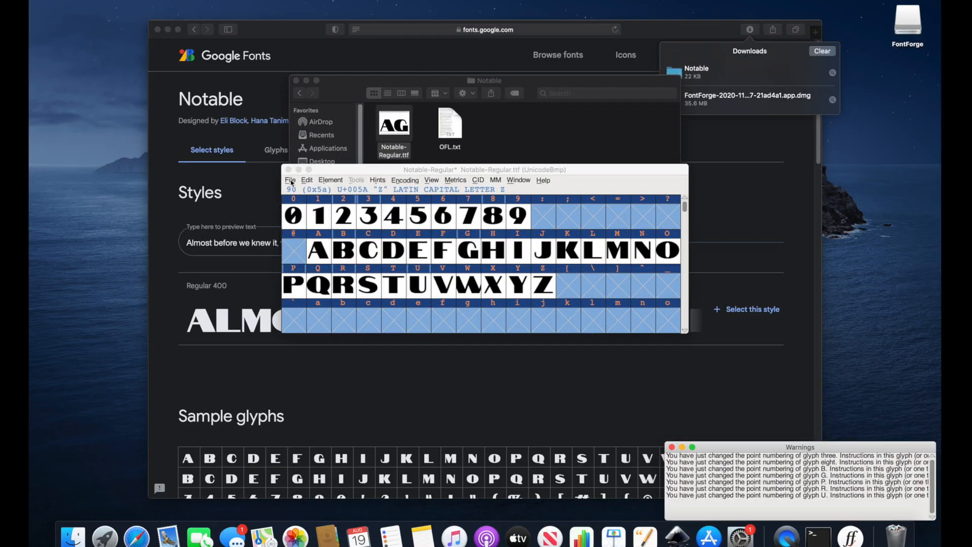
# Generate the font as the SVG font Notable-Regular.svg in the Notable folder despite detected errors, and dismiss the warnings window
pyautogui.click(300, 185)
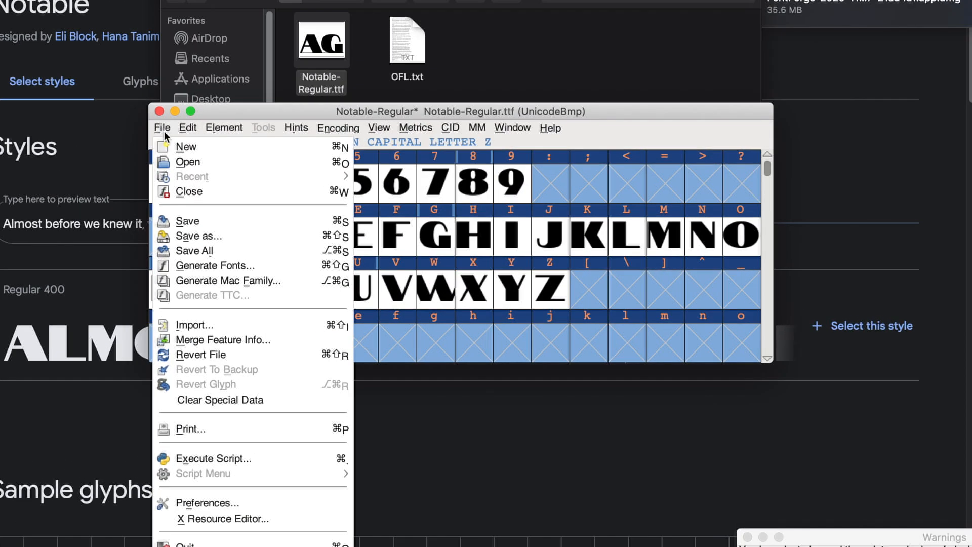
pyautogui.click(219, 266)
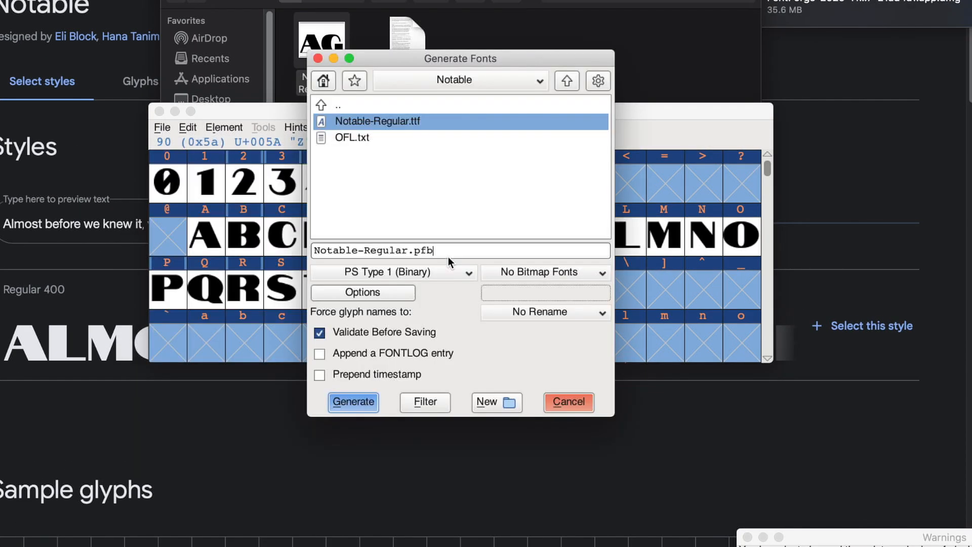
pyautogui.click(470, 275)
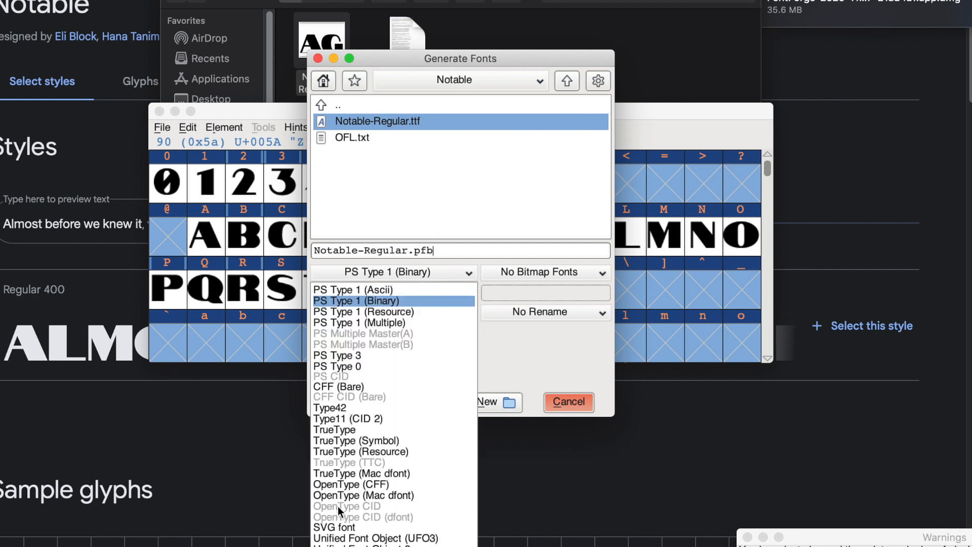
pyautogui.click(334, 527)
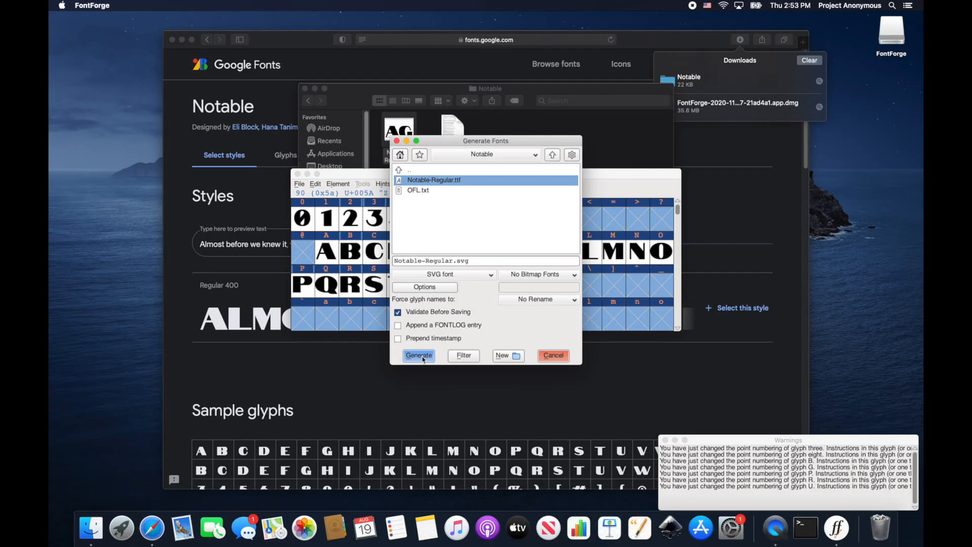
pyautogui.click(422, 357)
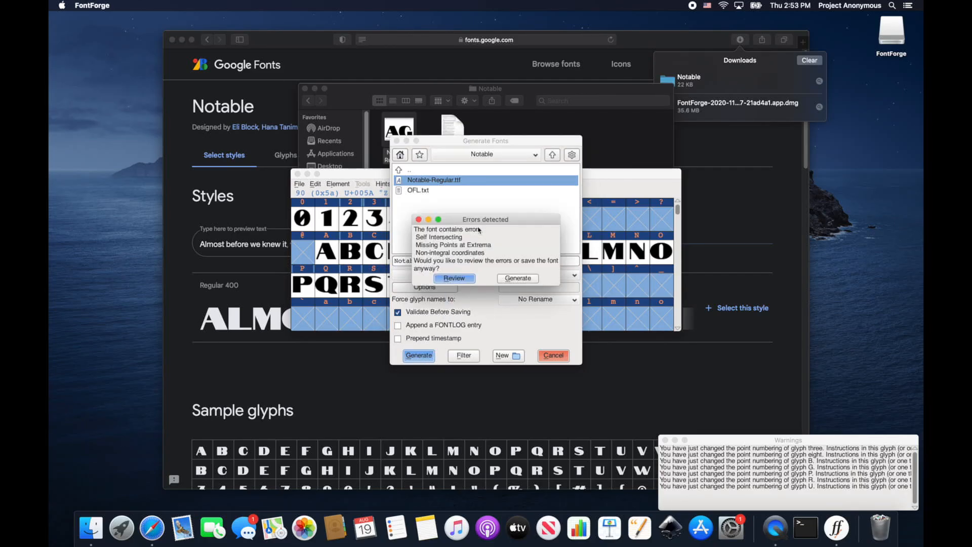
pyautogui.click(514, 279)
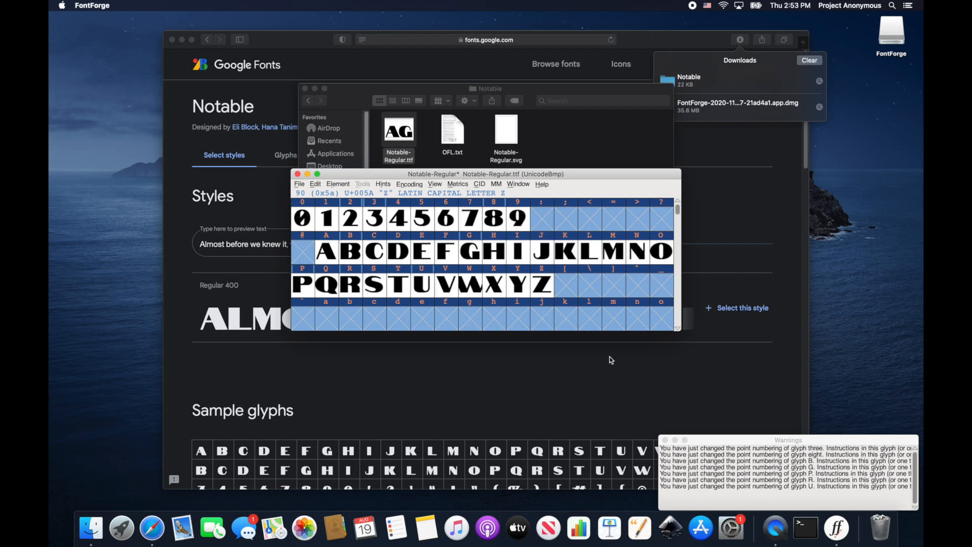
pyautogui.click(665, 440)
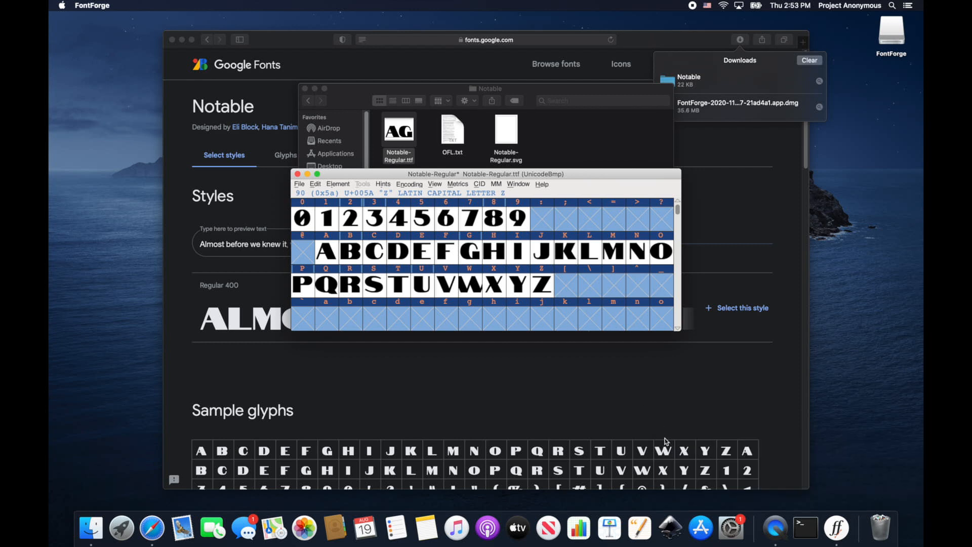
# Minimise the font window, open Notable-Regular.svg from the Notable folder in Inkscape, and enlarge the document window
pyautogui.click(307, 174)
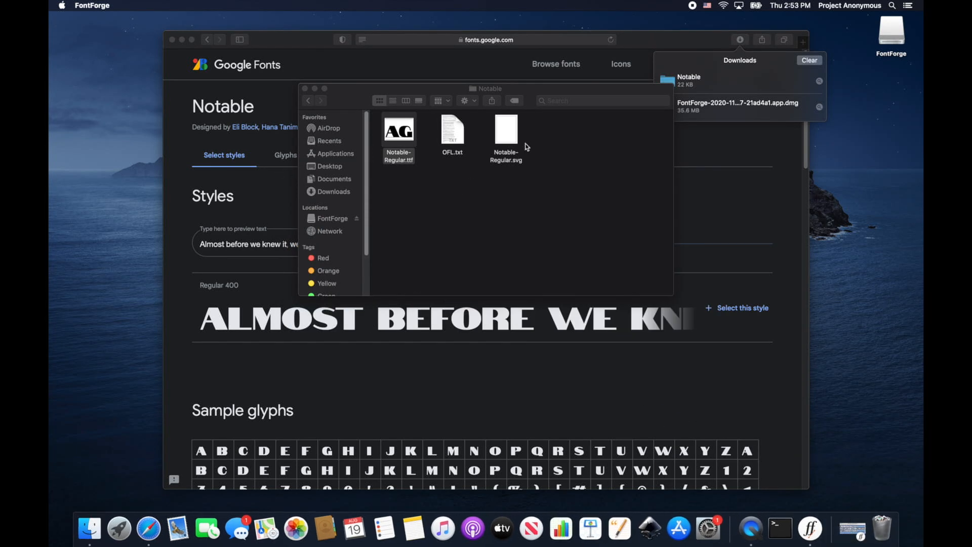
pyautogui.click(506, 155)
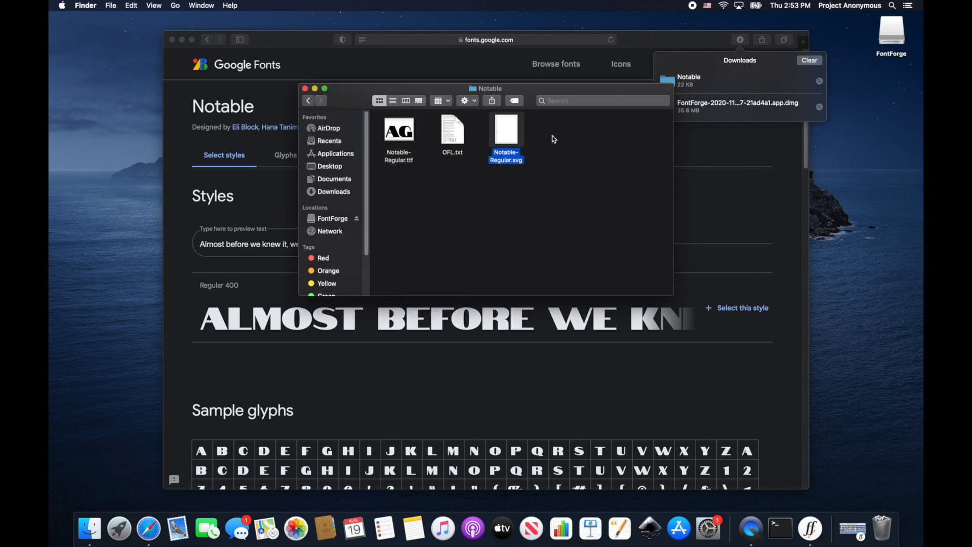
pyautogui.doubleClick(506, 147)
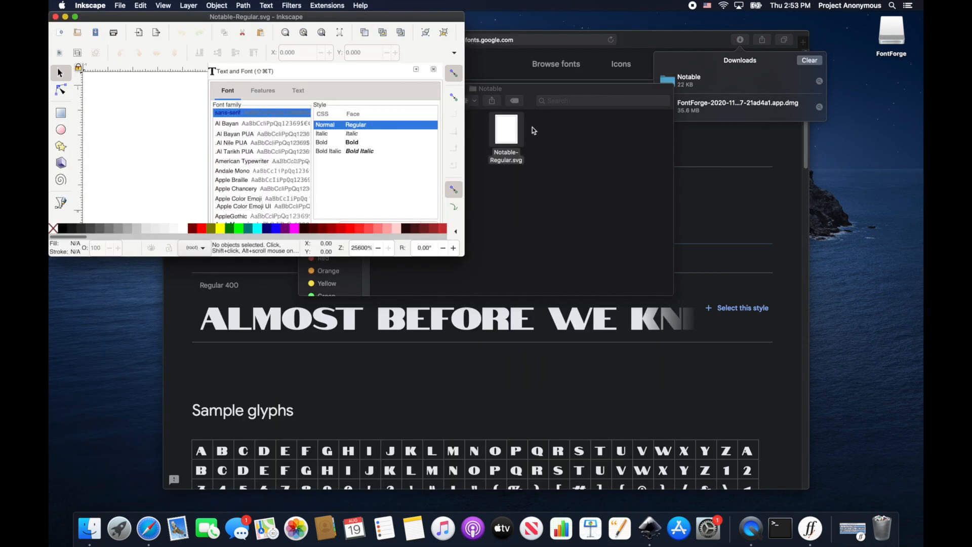
pyautogui.moveTo(463, 255); pyautogui.dragTo(914, 507)
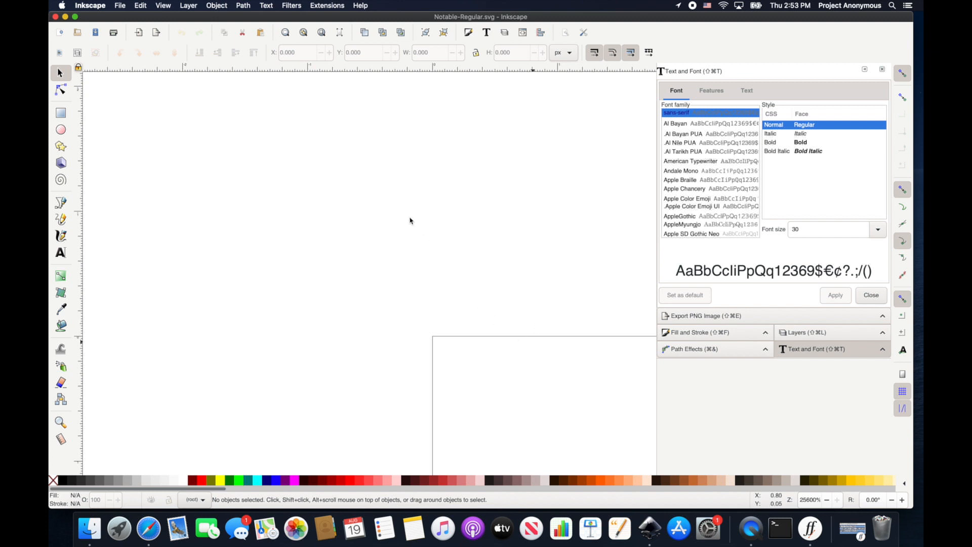
# Examine the whole page of the opened Notable-Regular.svg document
pyautogui.scroll(-5, 332, 180)
pyautogui.hscroll(6, 332, 179)
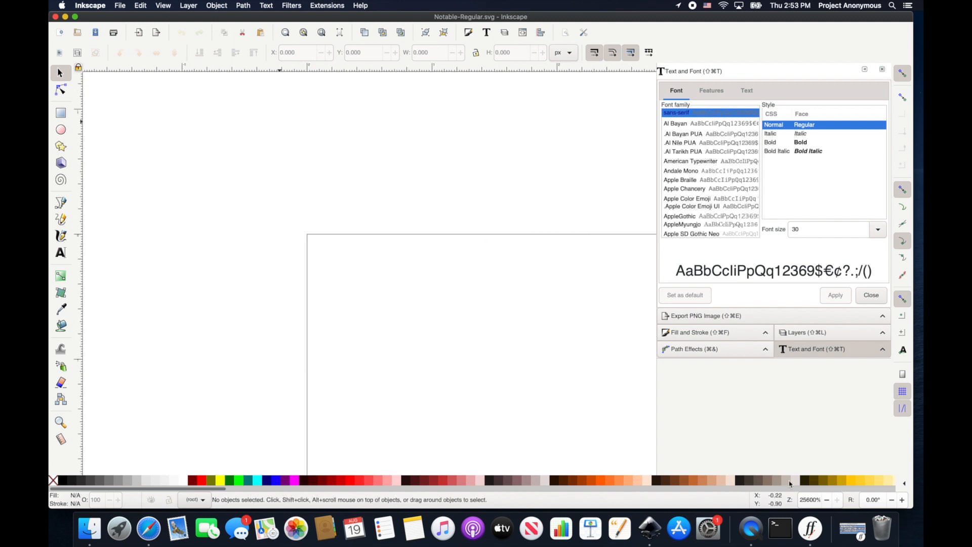
pyautogui.click(826, 501)
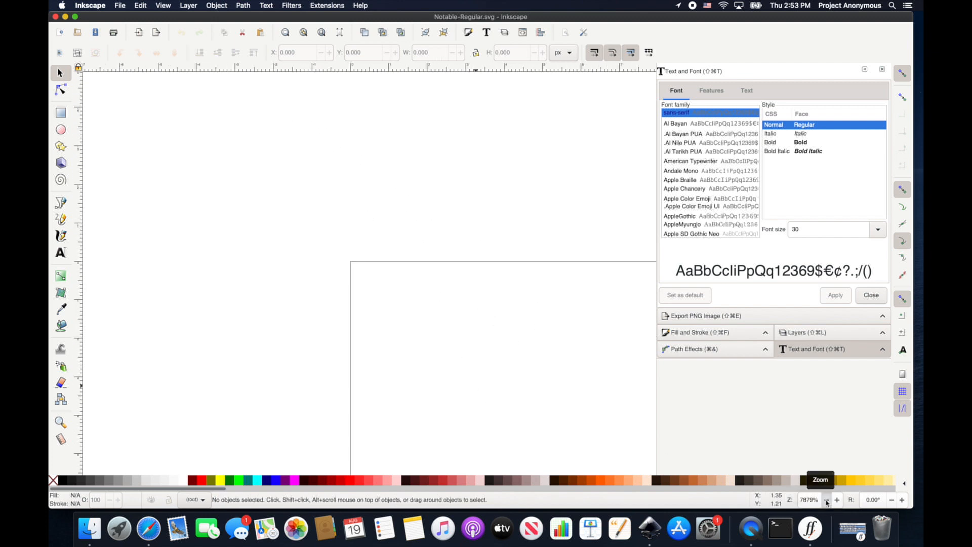
pyautogui.click(826, 500)
pyautogui.click(826, 500)
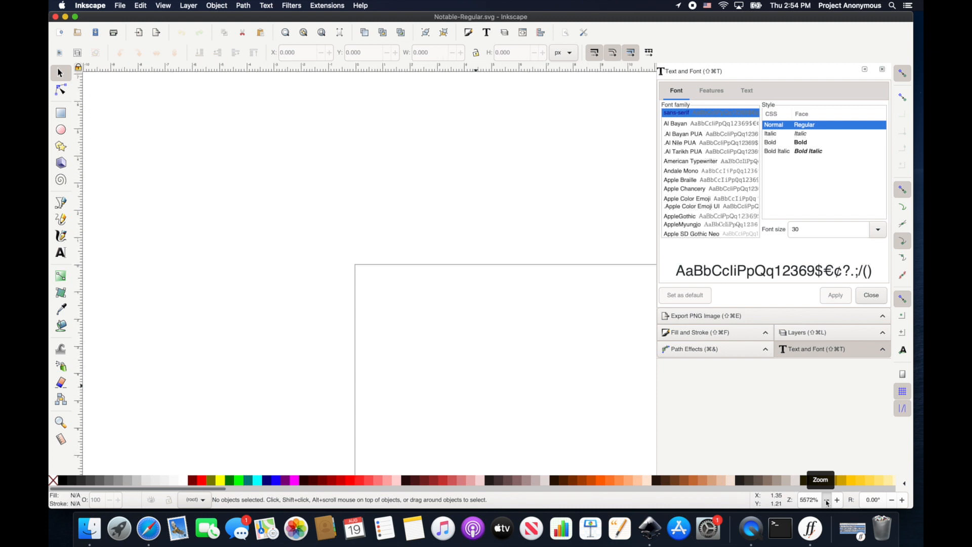
pyautogui.click(827, 500)
pyautogui.click(827, 501)
pyautogui.click(827, 502)
pyautogui.scroll(-2, 537, 324)
pyautogui.scroll(2, 456, 243)
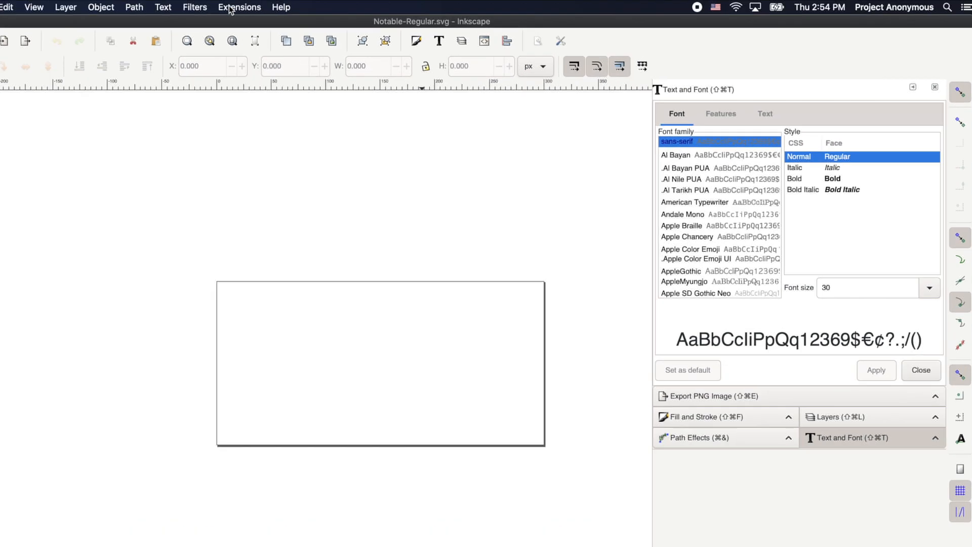
# Set up the typography canvas with an em size of 100, keeping the other default metrics
pyautogui.click(320, 7)
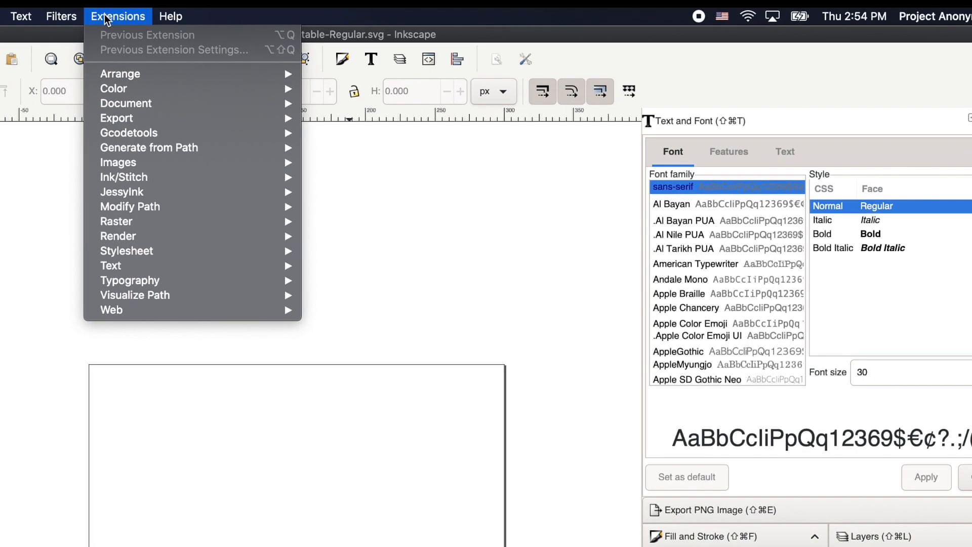
pyautogui.moveTo(144, 280)
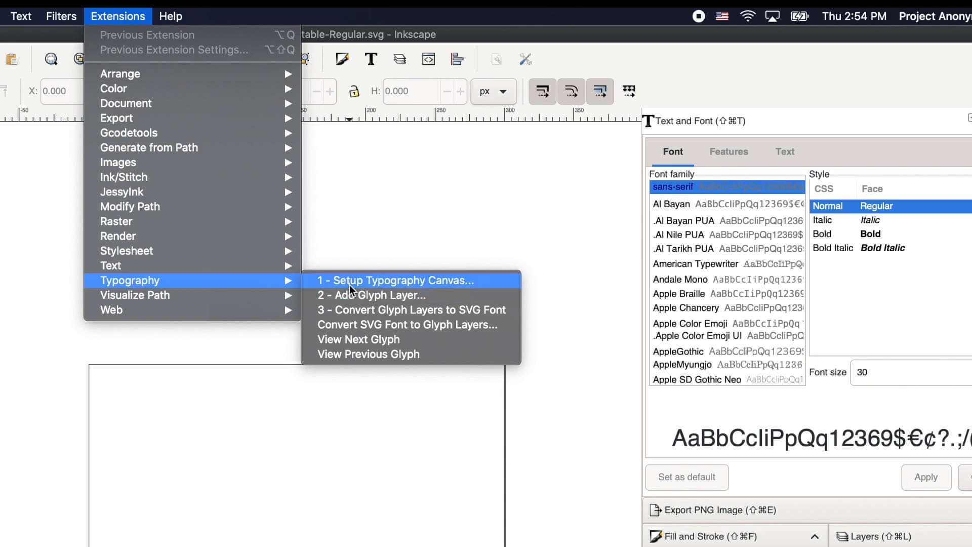
pyautogui.click(405, 278)
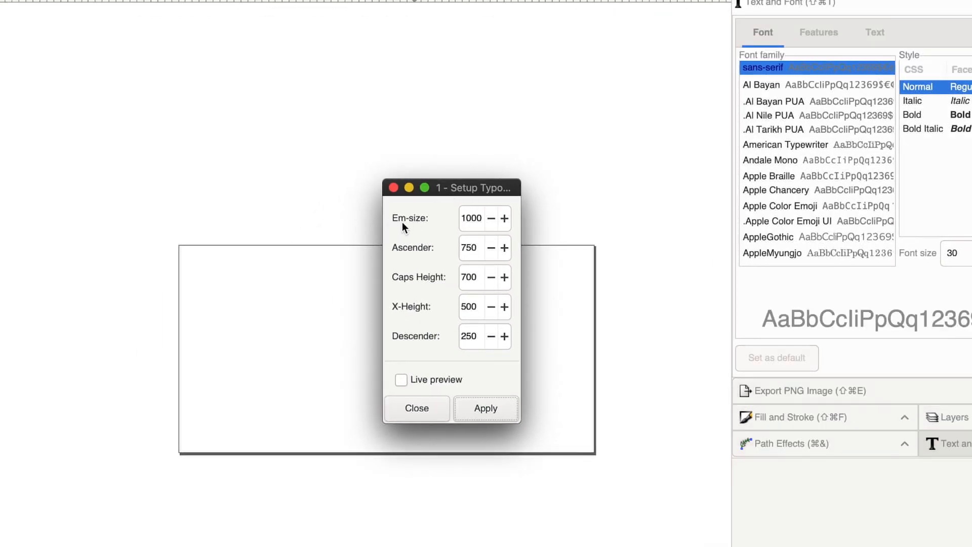
pyautogui.click(481, 219)
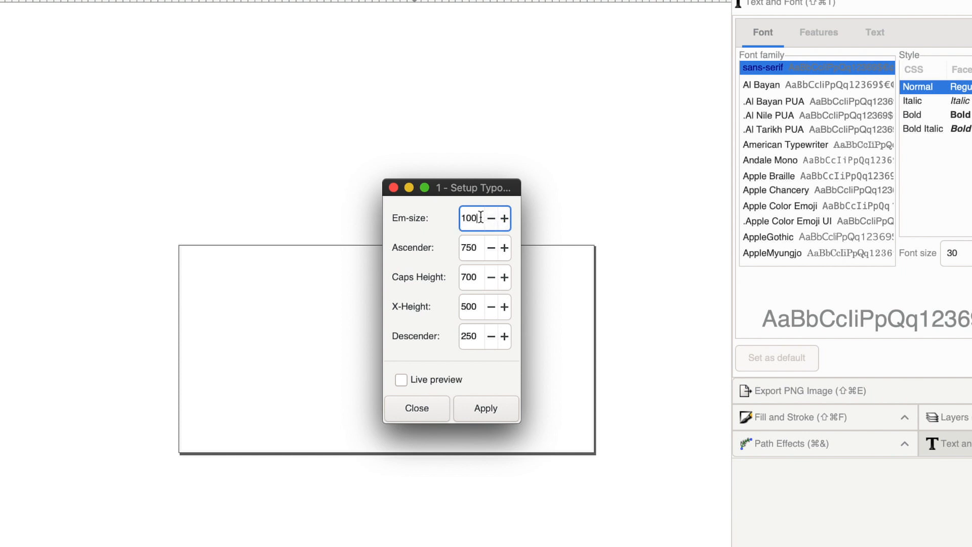
pyautogui.click(487, 408)
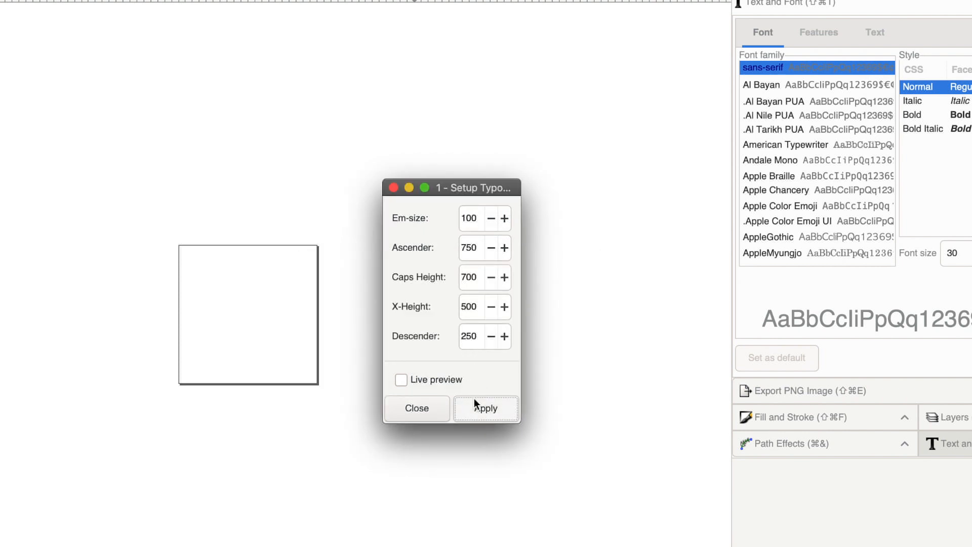
pyautogui.click(420, 412)
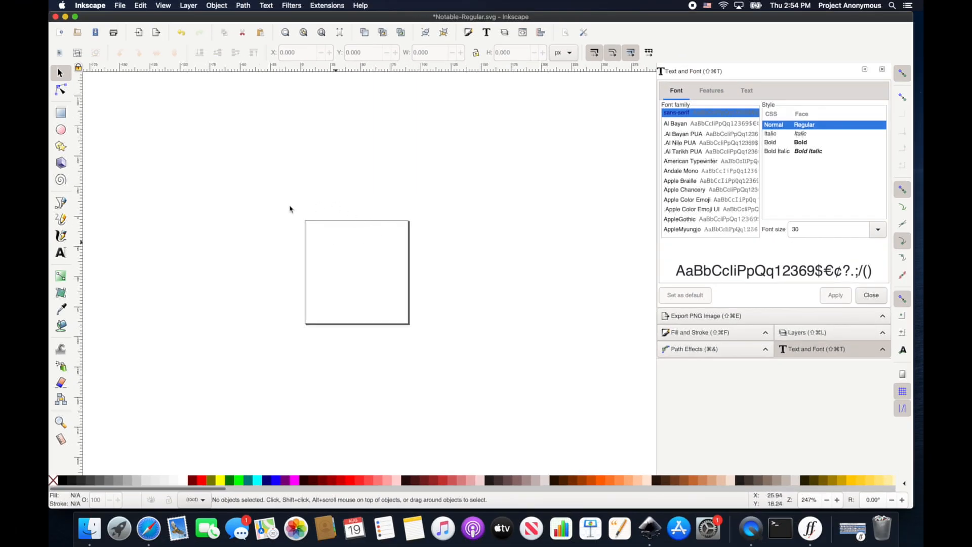
# Convert the SVG font to glyph layers, stopping after 39 glyphs, and close the conversion dialog
pyautogui.scroll(1, 290, 209)
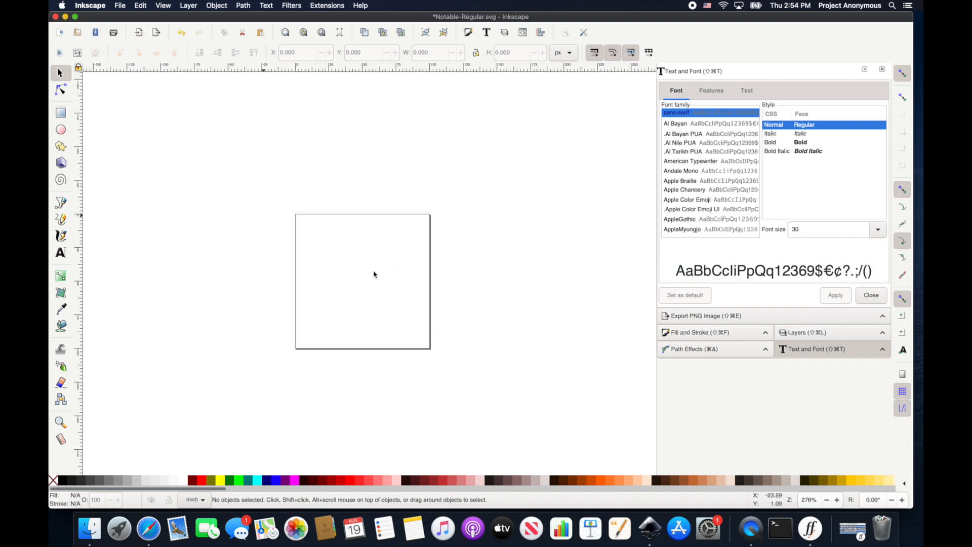
pyautogui.click(334, 7)
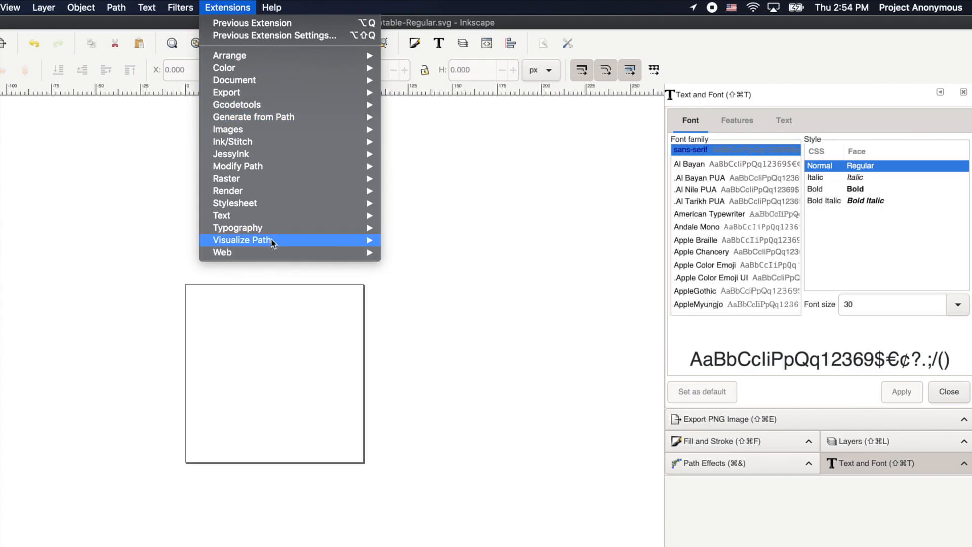
pyautogui.moveTo(273, 229)
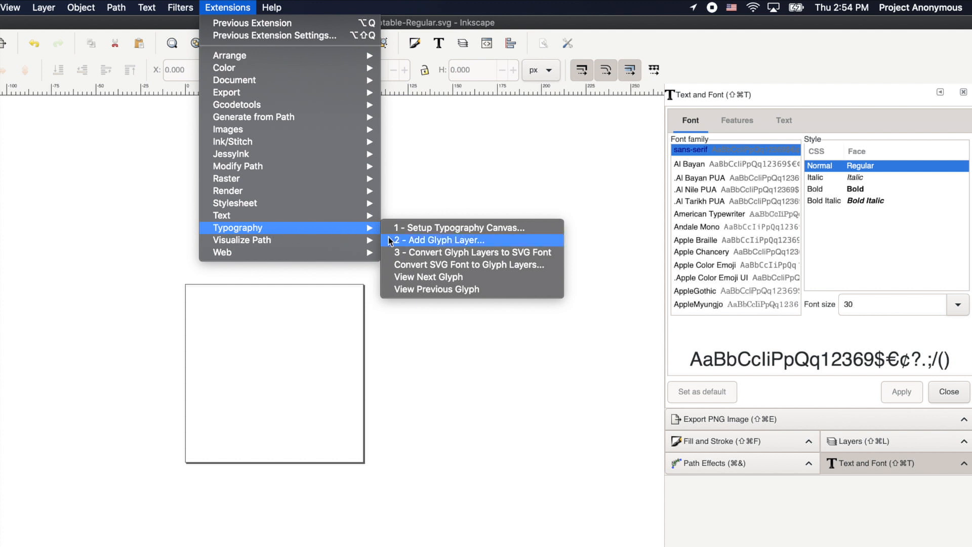
pyautogui.click(442, 264)
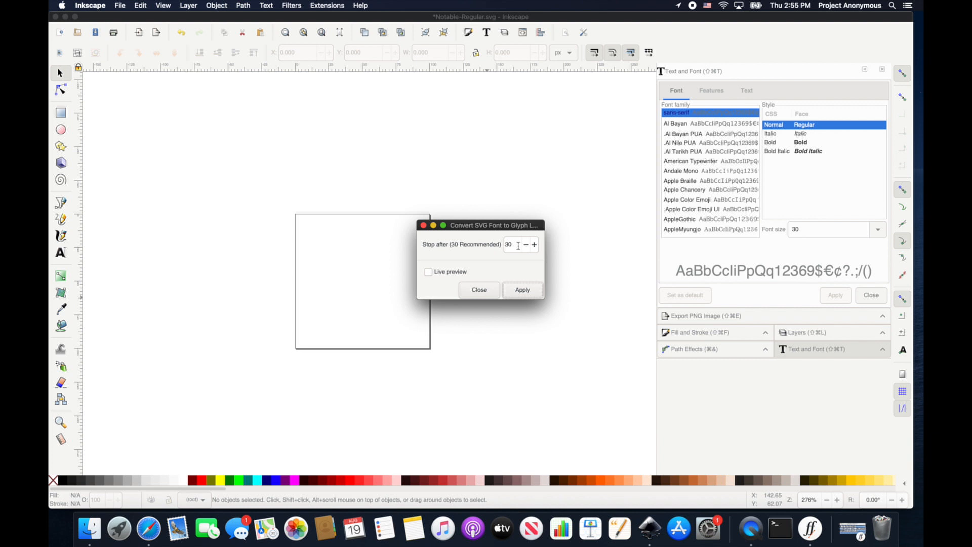
pyautogui.click(534, 245)
pyautogui.click(535, 245)
pyautogui.click(536, 245)
pyautogui.click(521, 290)
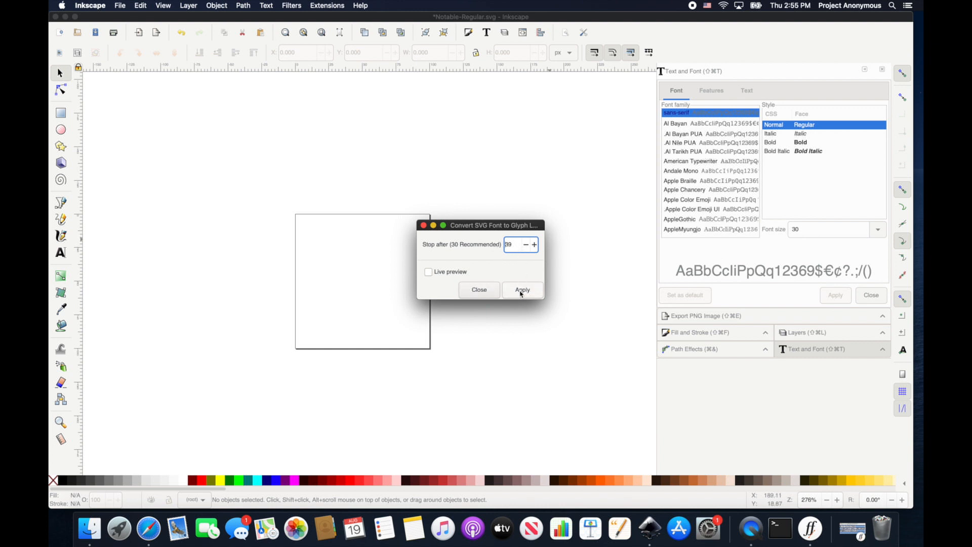
pyautogui.click(520, 291)
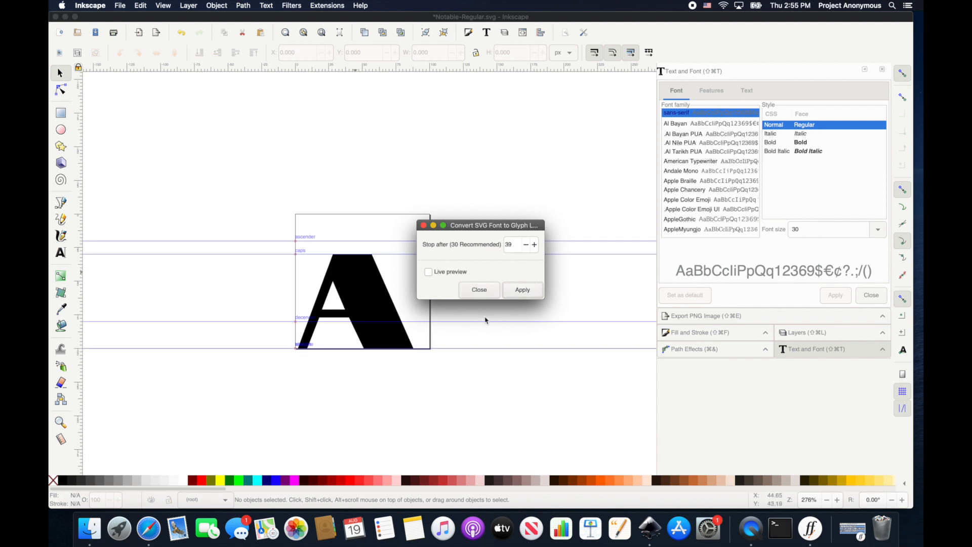
pyautogui.click(766, 334)
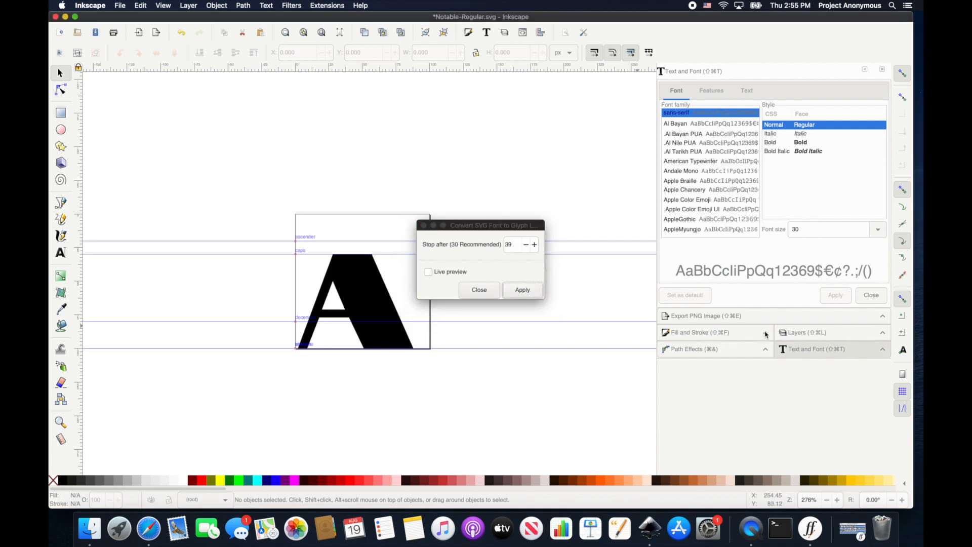
pyautogui.click(479, 289)
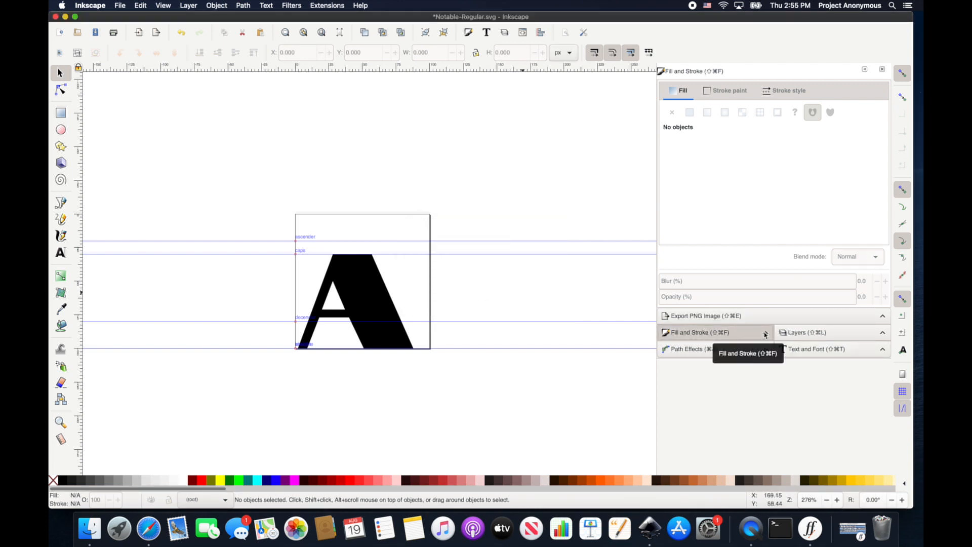
# Review the list of glyph layers and toggle the visibility of GlyphLayer-A and GlyphLayer-B, ending with only GlyphLayer-A shown
pyautogui.click(882, 333)
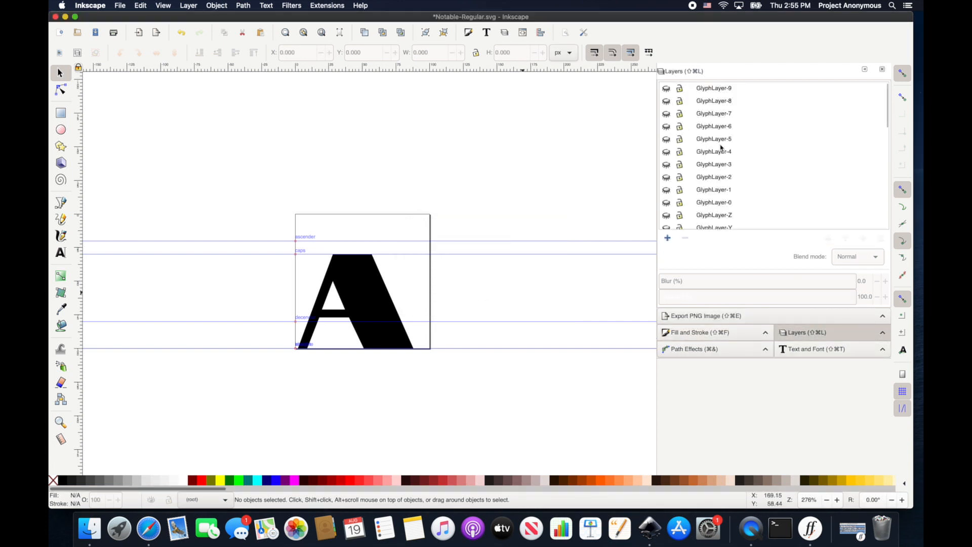
pyautogui.scroll(-5, 719, 152)
pyautogui.scroll(-6, 729, 94)
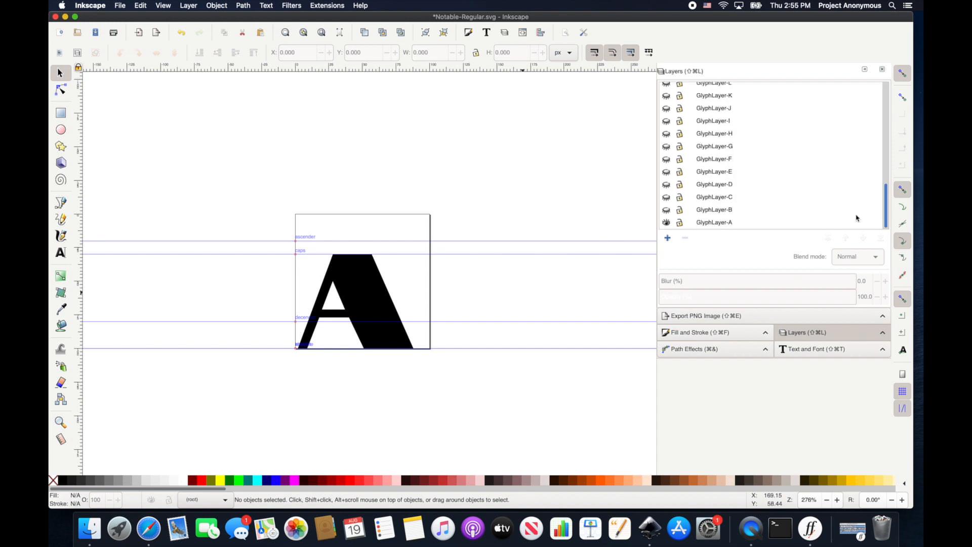
pyautogui.click(666, 223)
pyautogui.click(667, 222)
pyautogui.click(666, 210)
pyautogui.click(666, 212)
pyautogui.click(666, 224)
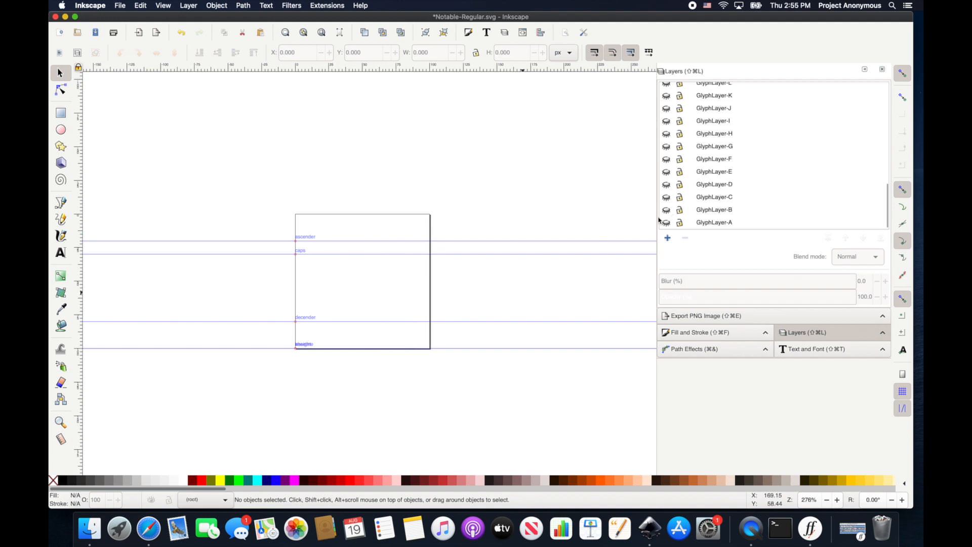
pyautogui.click(666, 224)
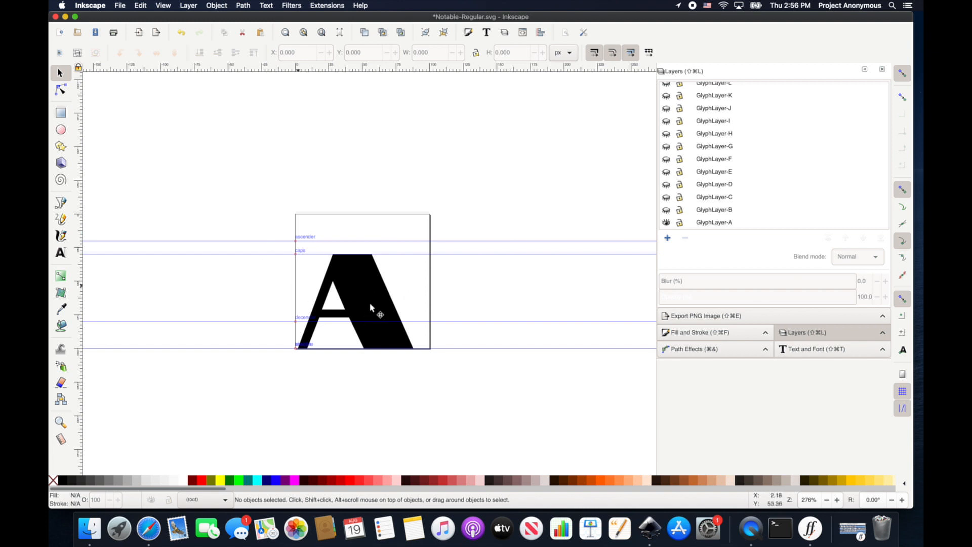
# Fill the letter A with red and draw a straight Bezier line along its outer left edge, from the baseline to the caps line
pyautogui.click(362, 277)
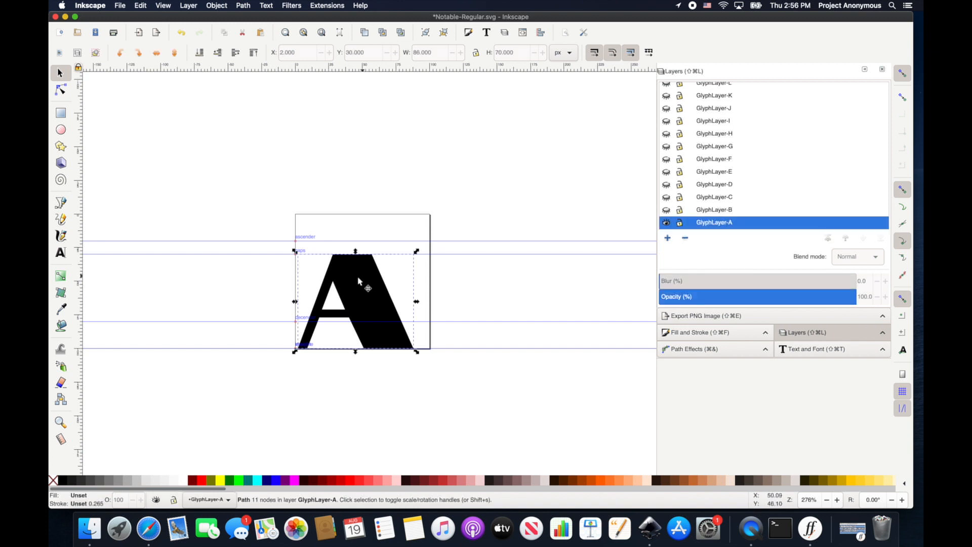
pyautogui.click(199, 479)
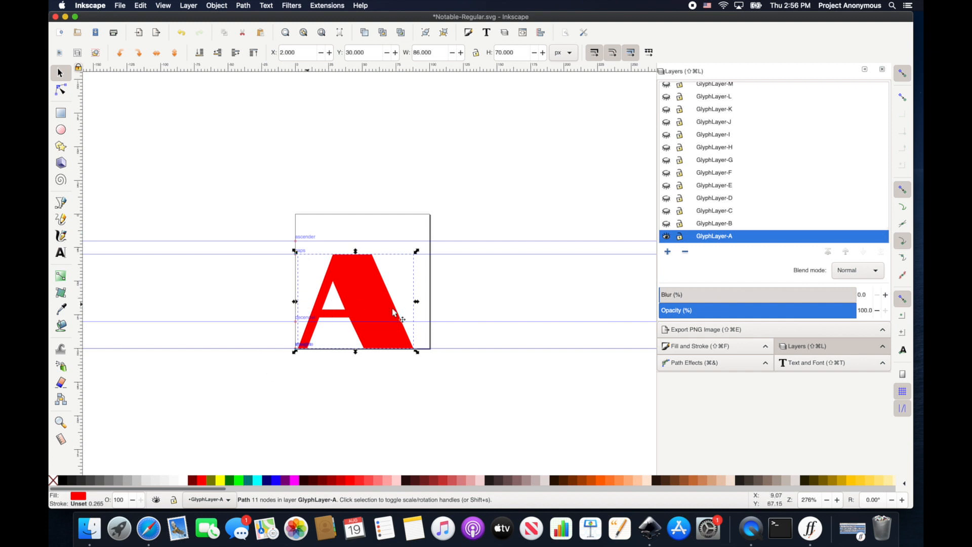
pyautogui.click(60, 202)
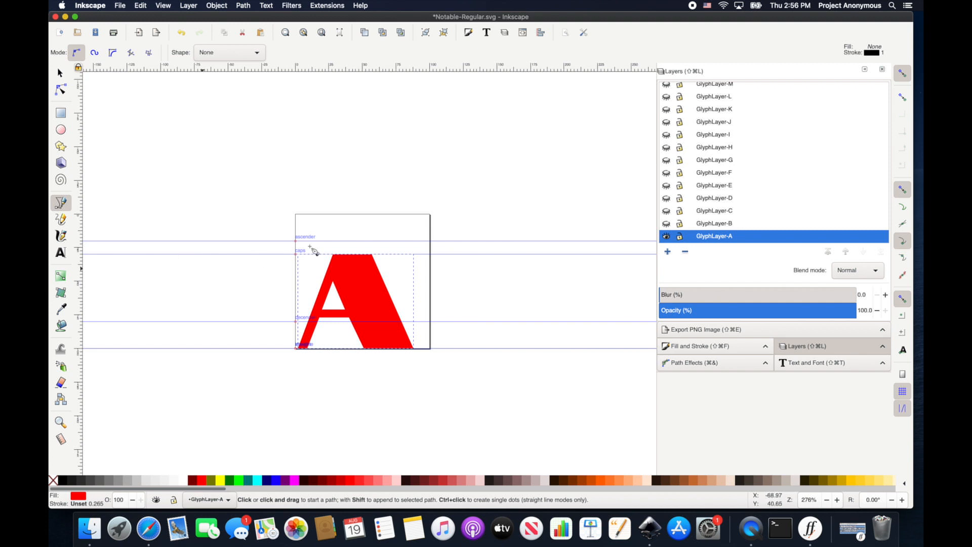
pyautogui.scroll(3, 348, 276)
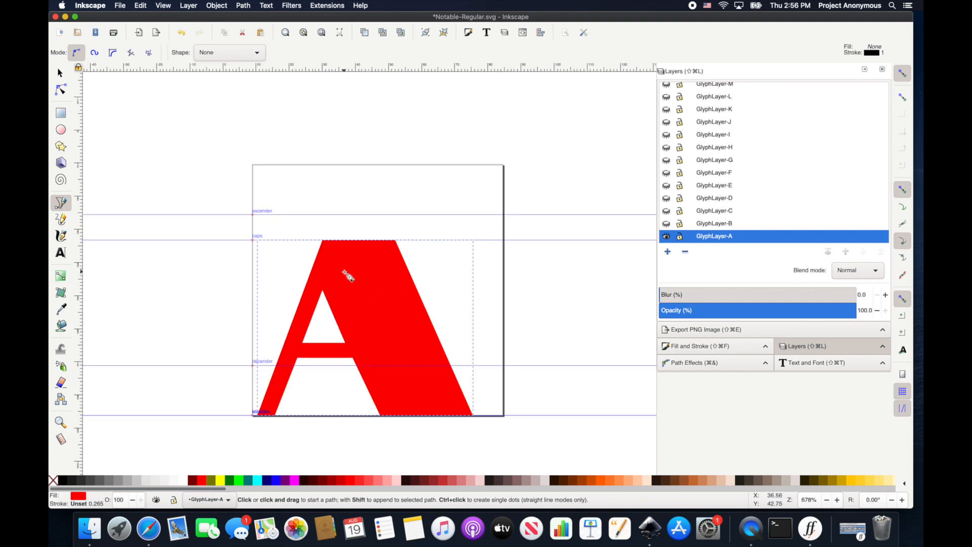
pyautogui.scroll(-1, 348, 276)
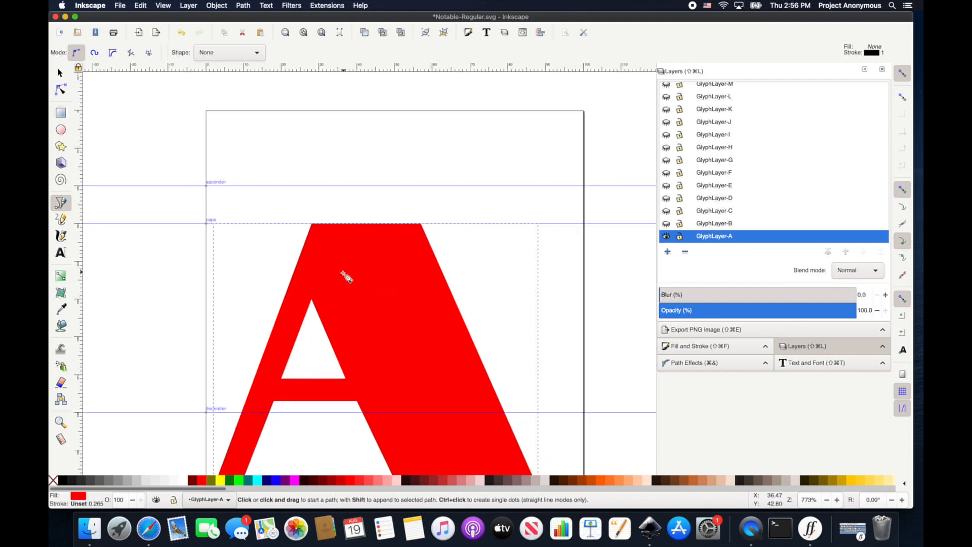
pyautogui.scroll(-8, 347, 276)
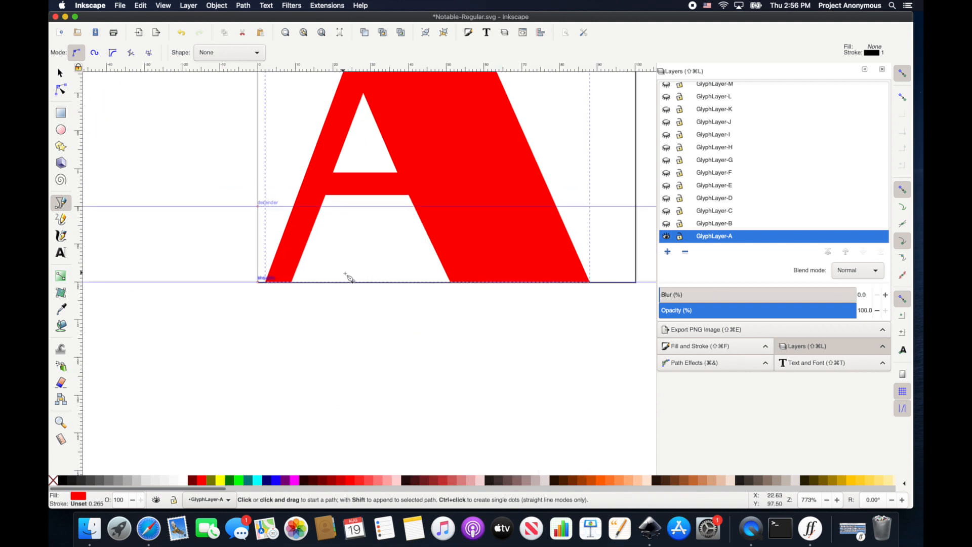
pyautogui.scroll(2, 348, 278)
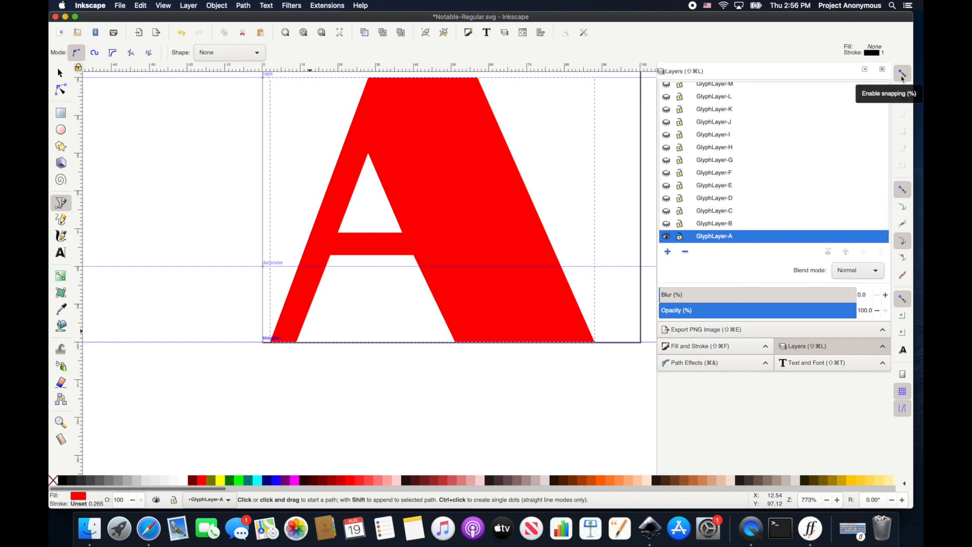
pyautogui.click(270, 342)
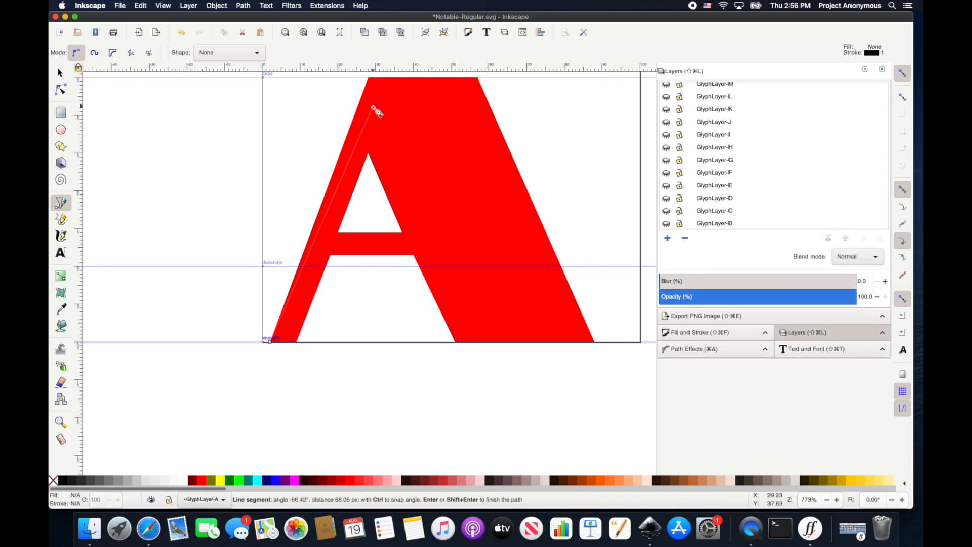
pyautogui.scroll(5, 373, 104)
pyautogui.hscroll(1, 373, 104)
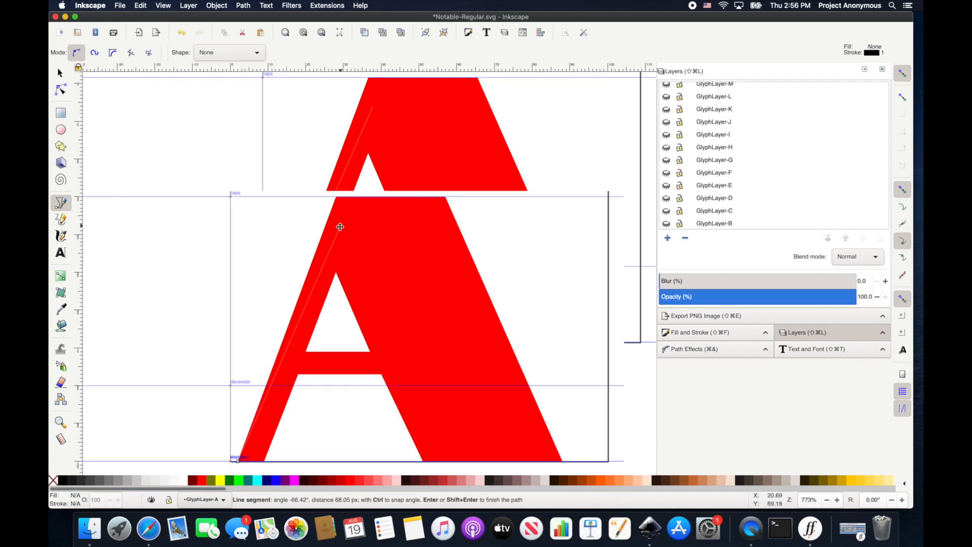
pyautogui.click(339, 200)
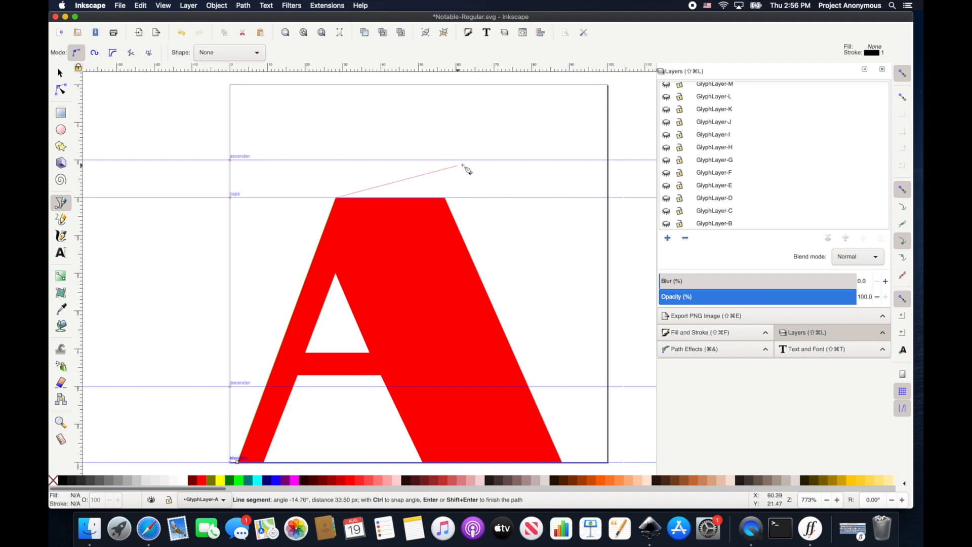
pyautogui.press('Return')
# Draw a second straight line about 75 px long along the inner edge of the A's left leg, from the baseline to the caps line
pyautogui.scroll(-5, 386, 150)
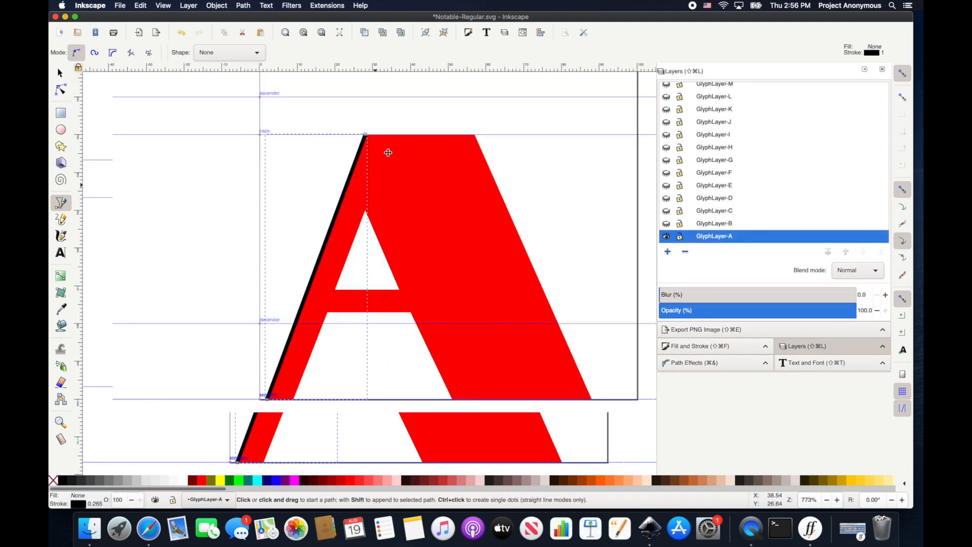
pyautogui.hscroll(-2, 391, 146)
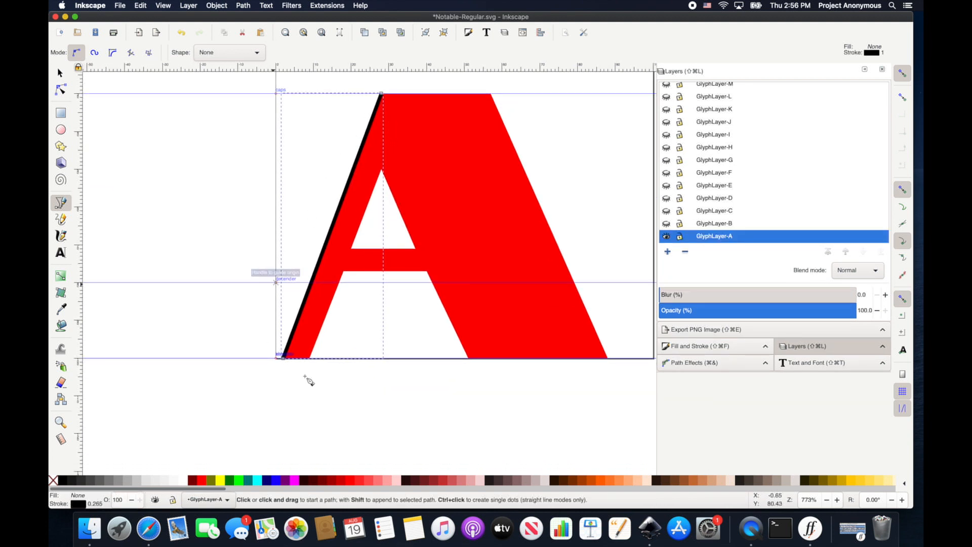
pyautogui.click(309, 358)
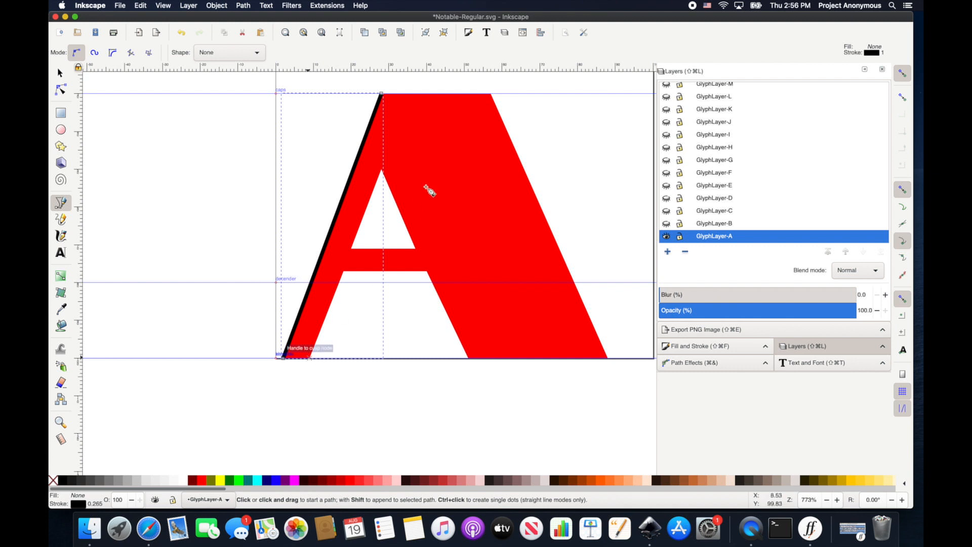
pyautogui.scroll(4, 425, 159)
pyautogui.hscroll(1, 426, 159)
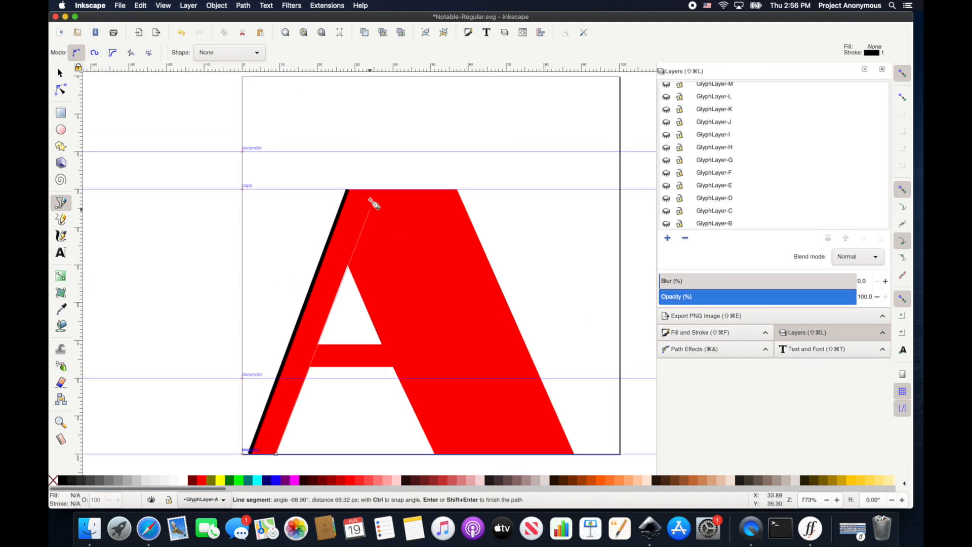
pyautogui.click(375, 191)
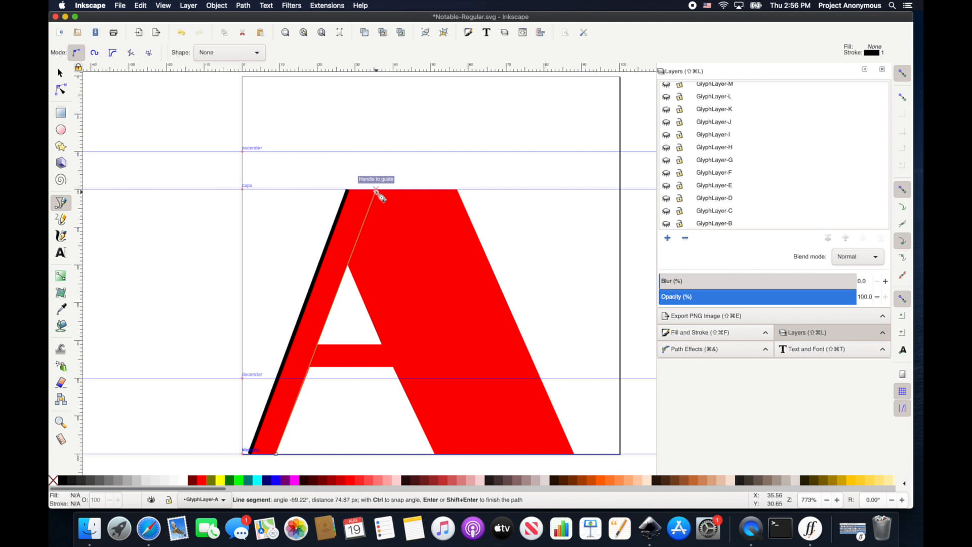
pyautogui.press('Return')
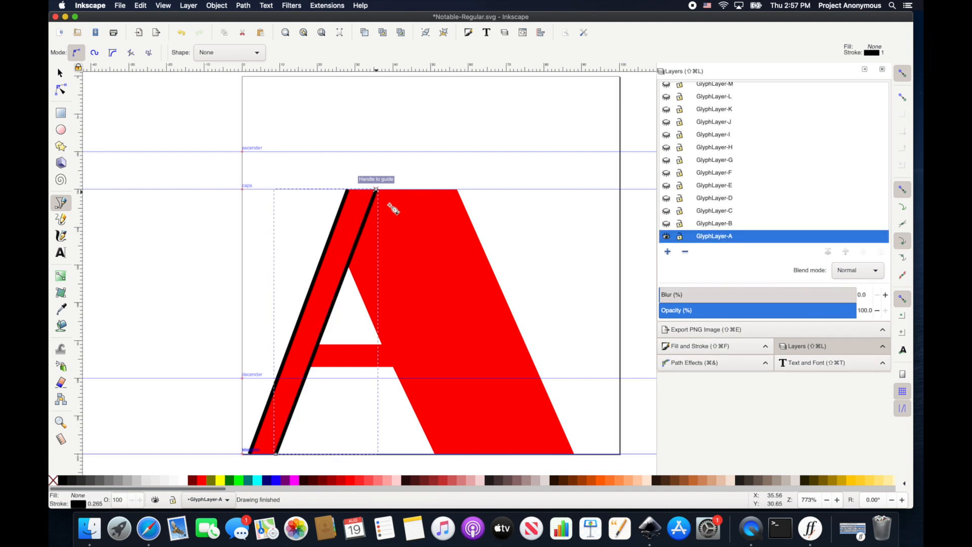
# Draw two horizontal rungs across the A's left leg: one just below the caps line and one about 15 px long near the baseline
pyautogui.click(307, 202)
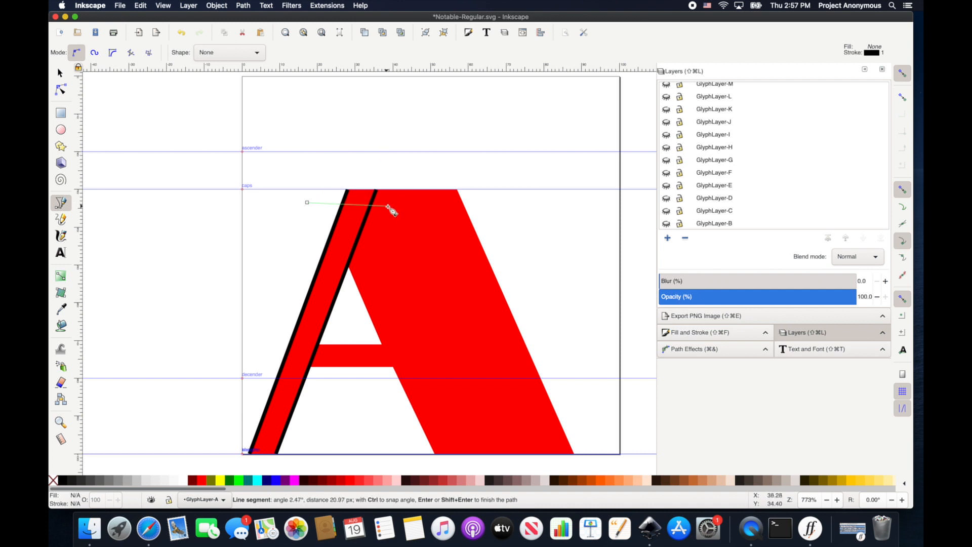
pyautogui.doubleClick(403, 217)
pyautogui.click(291, 308)
pyautogui.moveTo(260, 254)
pyautogui.mouseDown()
pyautogui.moveTo(303, 148)
pyautogui.moveTo(340, 211)
pyautogui.mouseUp()
pyautogui.doubleClick(349, 308)
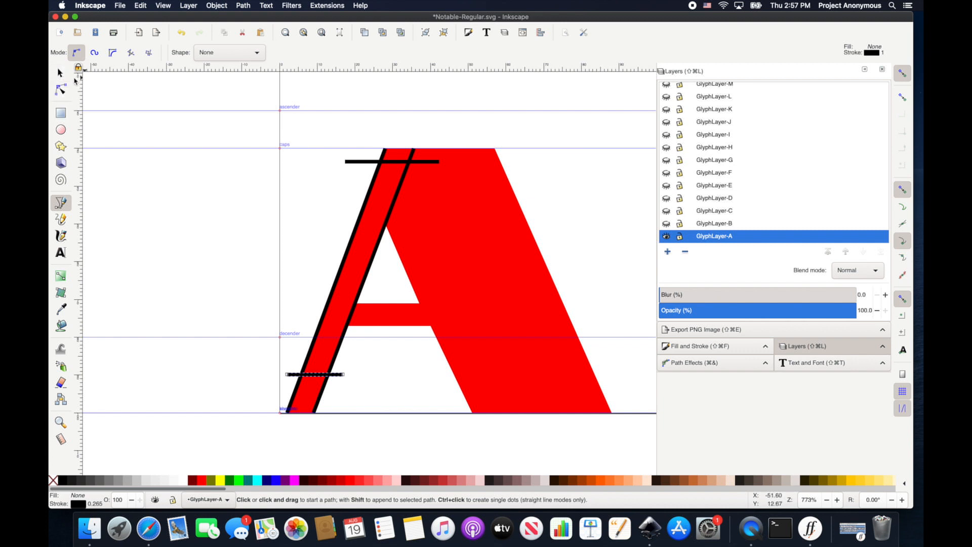
# Select both edge lines and both rungs of the A's left leg and combine them into one path
pyautogui.press('s')
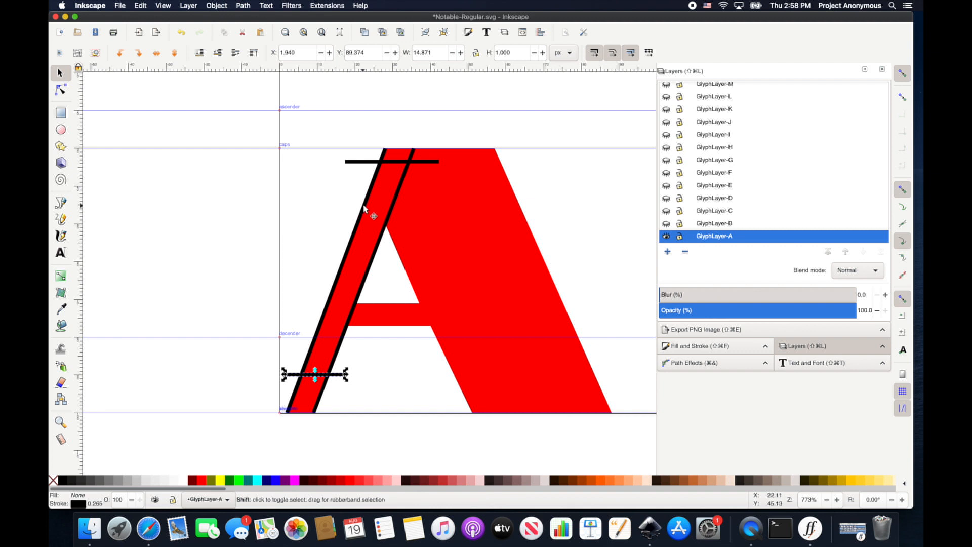
pyautogui.keyDown('shift'); pyautogui.click(364, 211); pyautogui.keyUp('shift')
pyautogui.keyDown('shift'); pyautogui.click(364, 162); pyautogui.keyUp('shift')
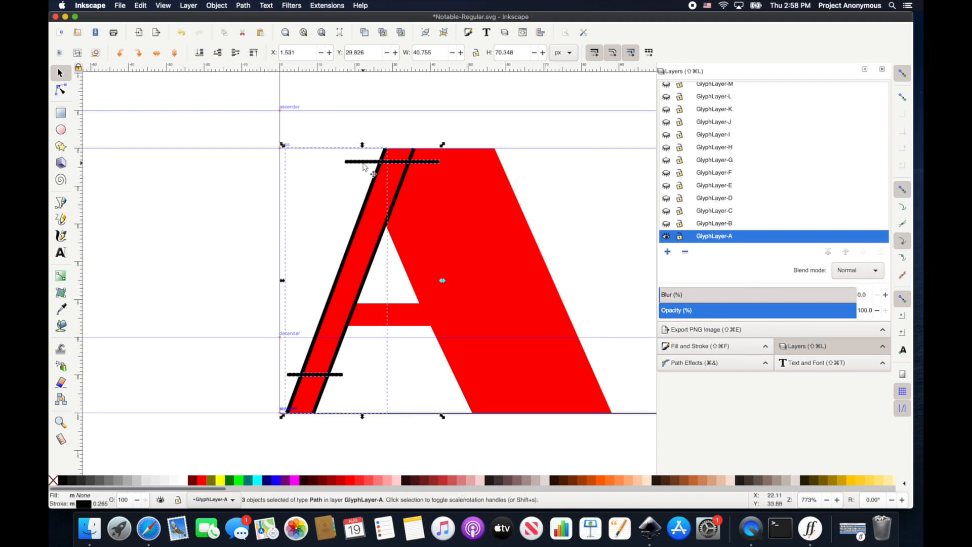
pyautogui.keyDown('shift'); pyautogui.click(398, 193); pyautogui.keyUp('shift')
pyautogui.press('super+k')
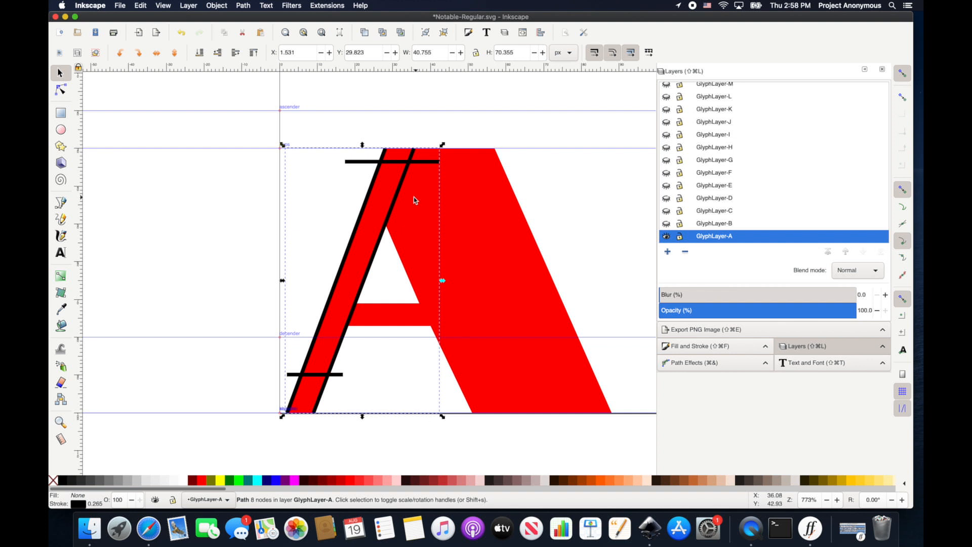
# Enable the custom satin column for the left leg's path in the Ink/Stitch Params and apply it
pyautogui.click(325, 6)
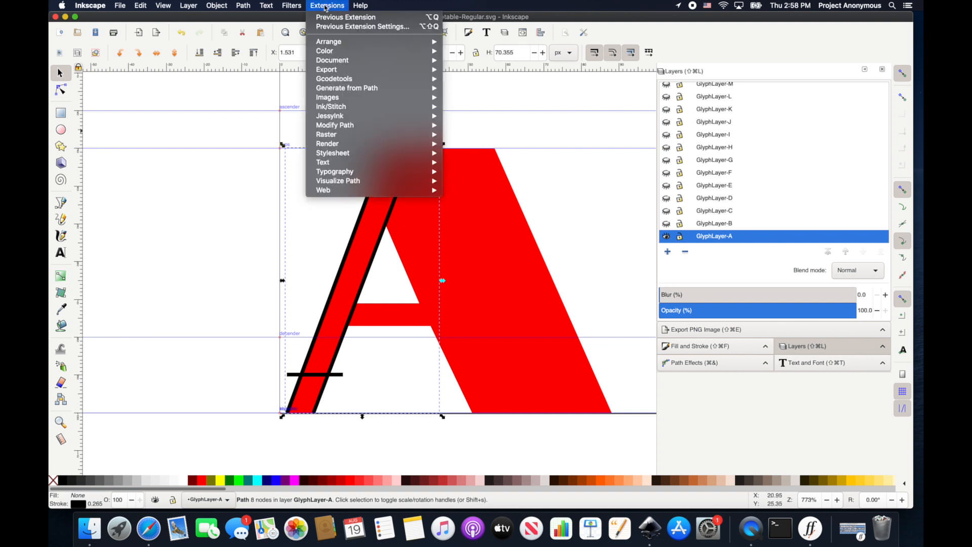
pyautogui.moveTo(337, 107)
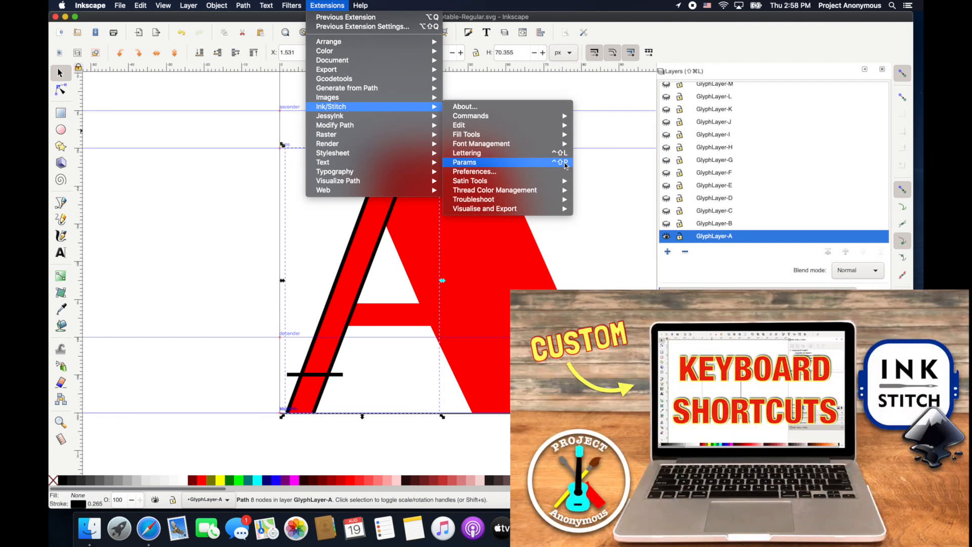
pyautogui.click(563, 163)
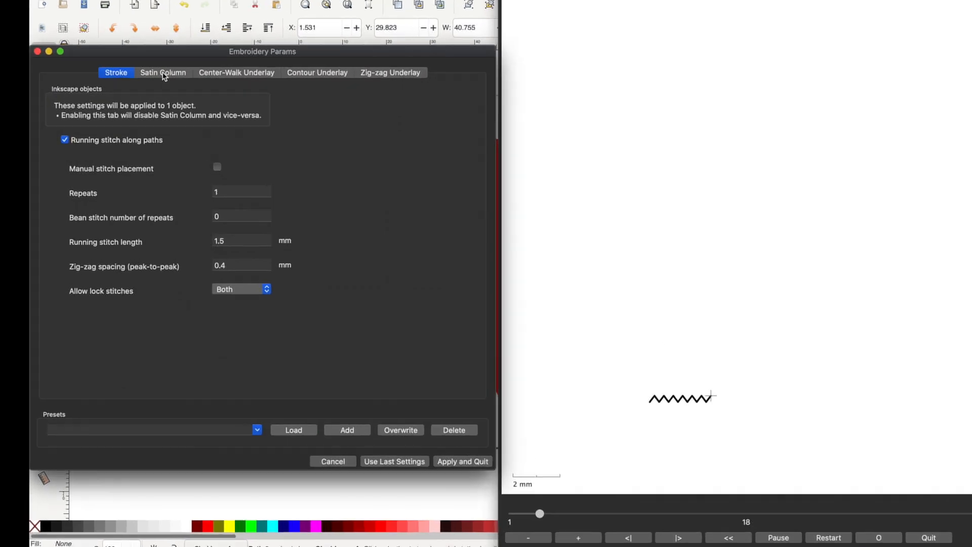
pyautogui.click(164, 74)
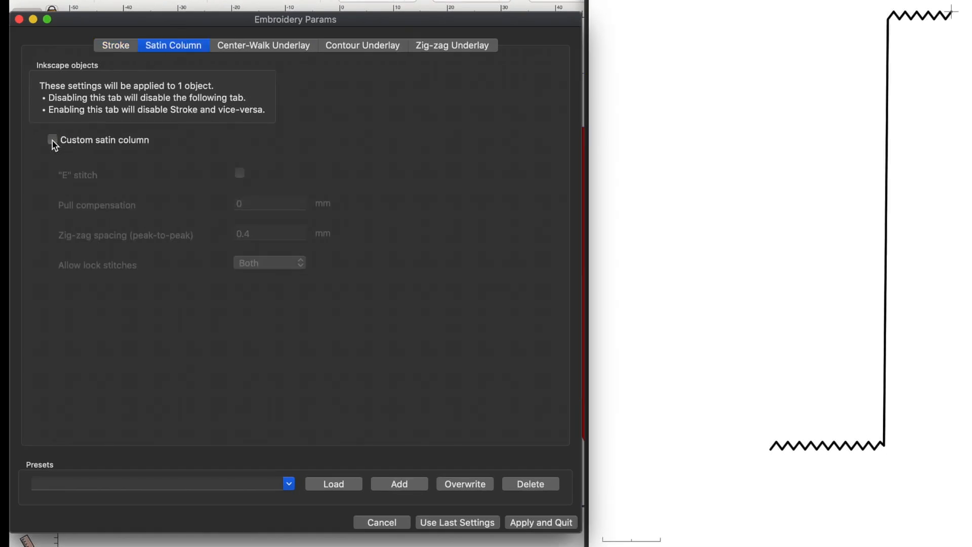
pyautogui.click(53, 141)
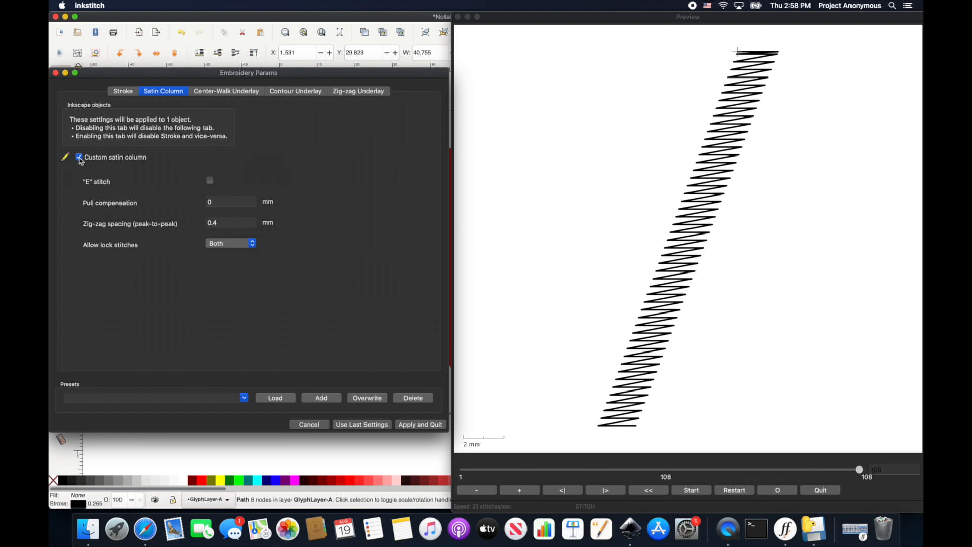
pyautogui.click(420, 425)
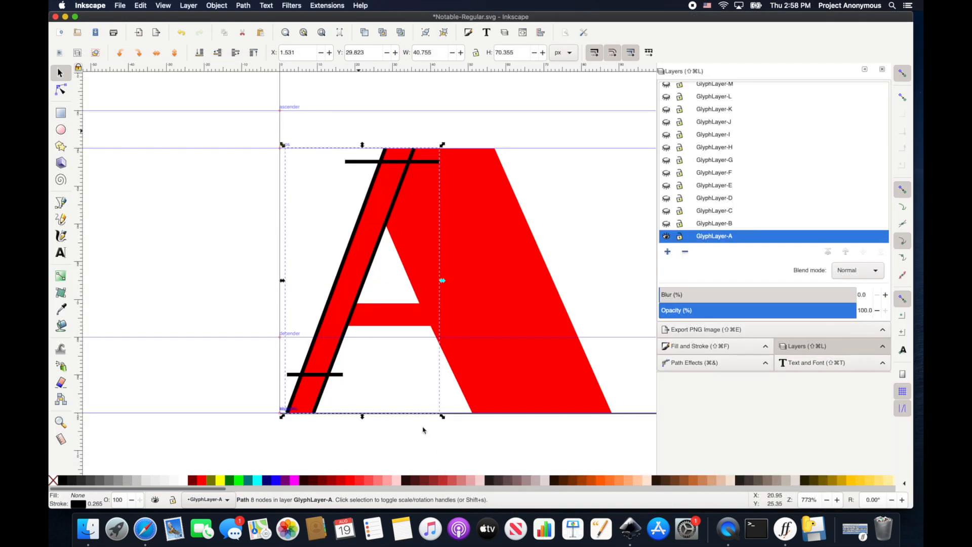
# Draw straight lines along the upper and lower edges of the A's crossbar, from the right leg's inner edge into the left leg
pyautogui.click(385, 378)
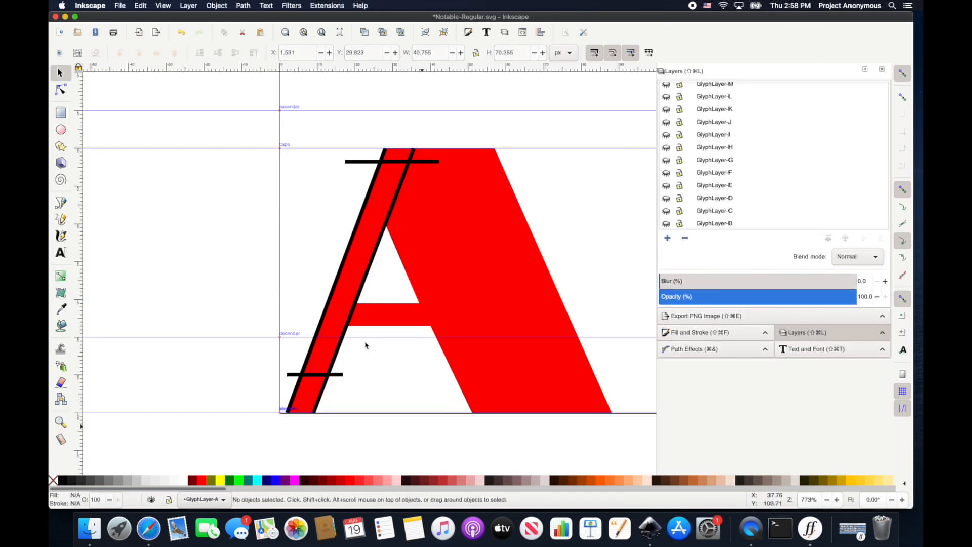
pyautogui.click(417, 310)
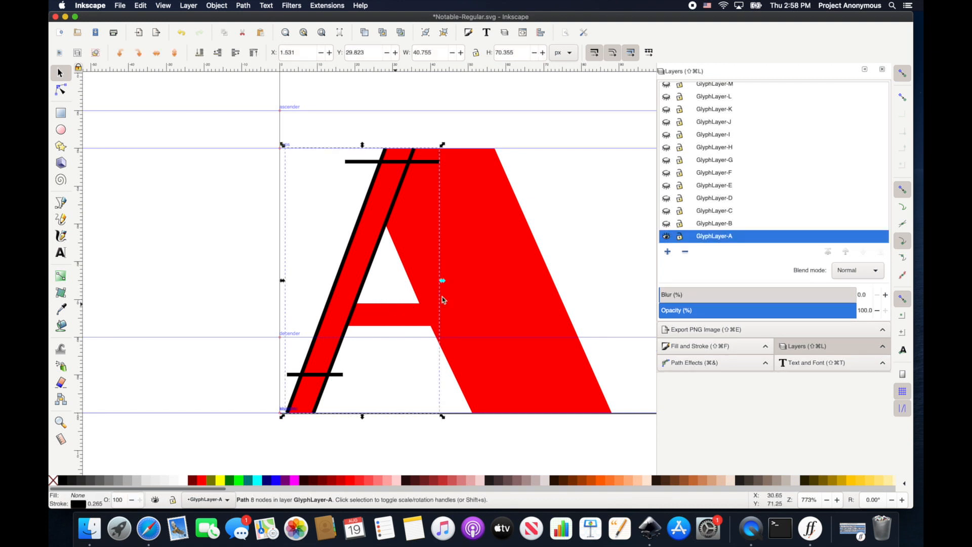
pyautogui.click(221, 394)
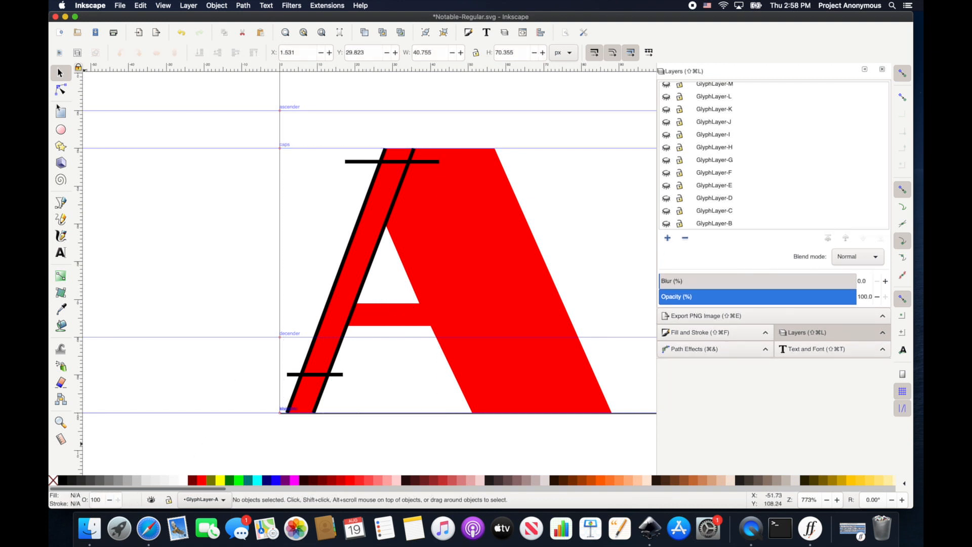
pyautogui.click(61, 203)
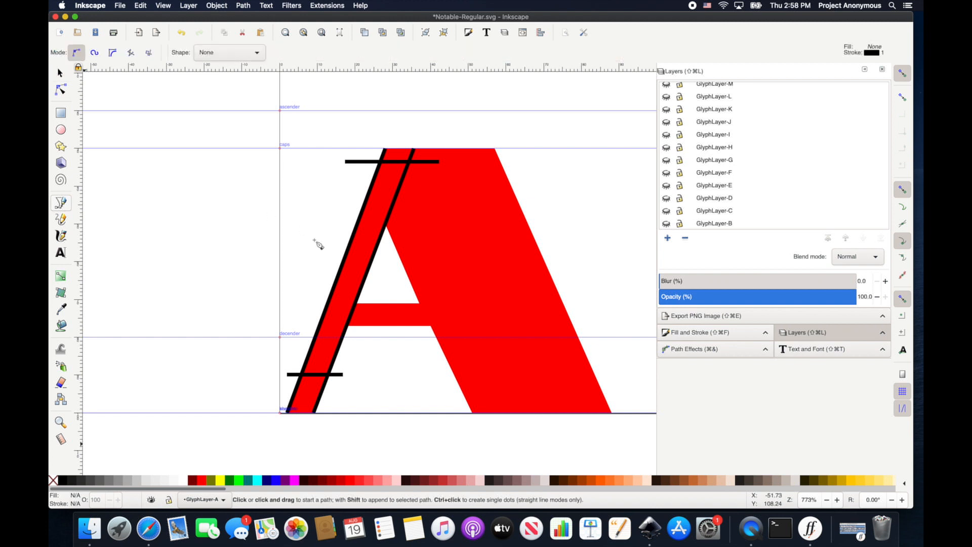
pyautogui.click(419, 303)
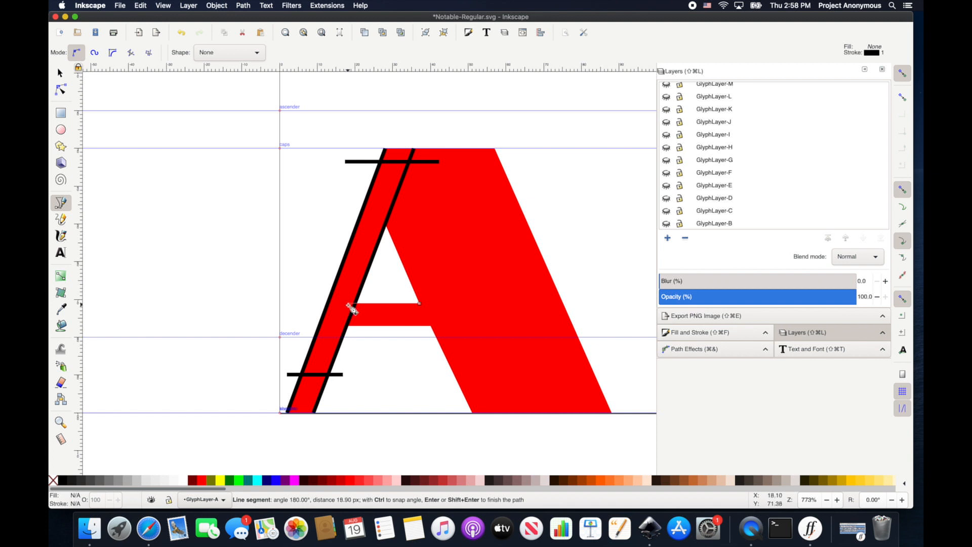
pyautogui.doubleClick(350, 304)
pyautogui.click(430, 327)
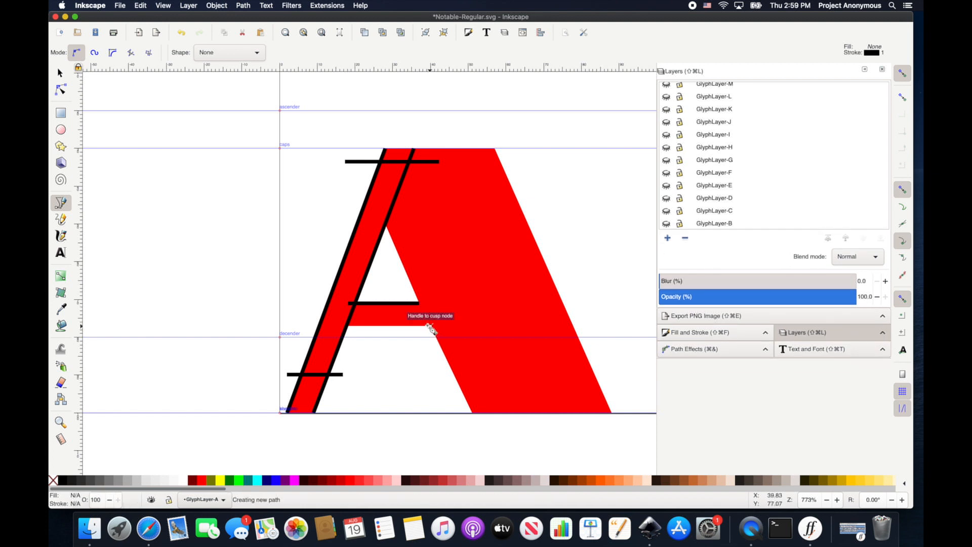
pyautogui.doubleClick(340, 326)
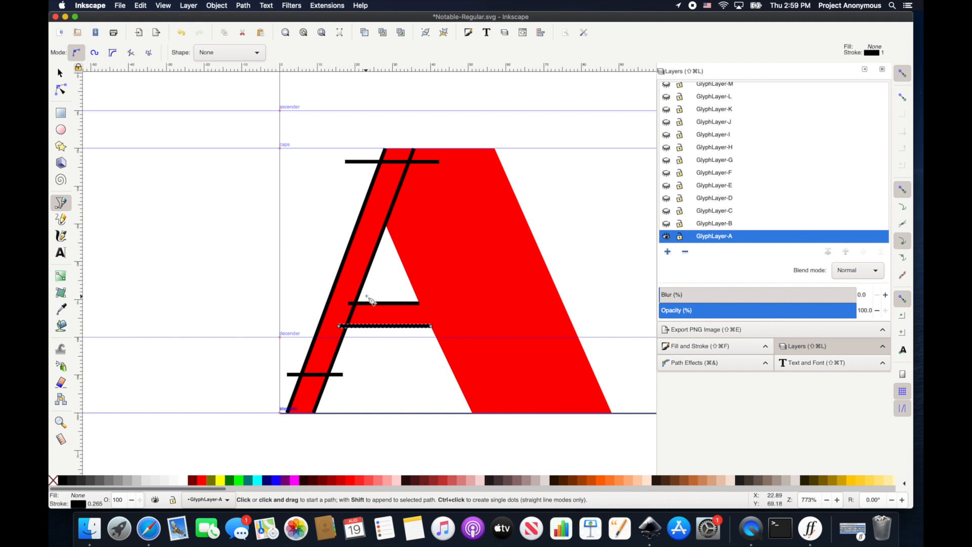
# Draw two slanted rungs across the crossbar, one near each end, the one by the right leg about 9.5 px tall
pyautogui.click(366, 296)
pyautogui.doubleClick(356, 332)
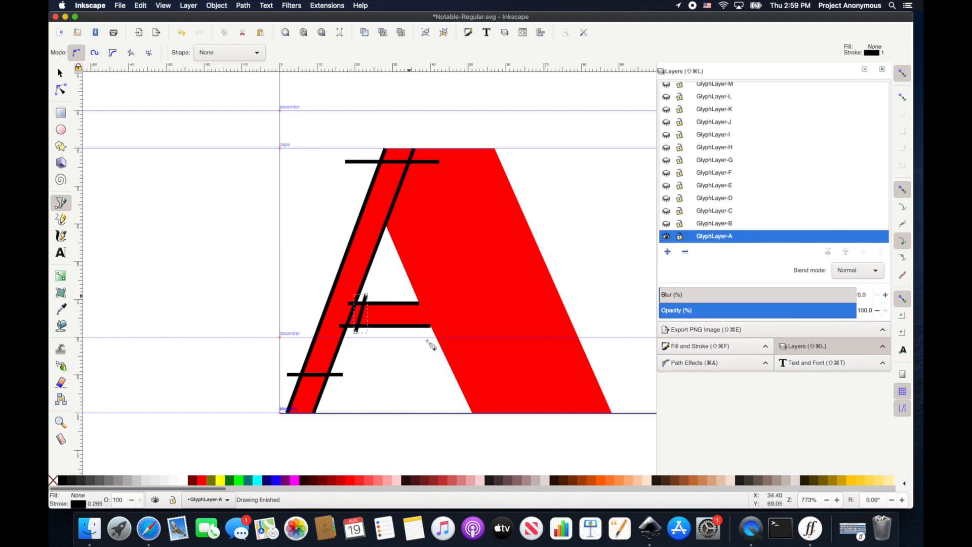
pyautogui.click(410, 296)
pyautogui.doubleClick(420, 332)
# Select the crossbar's two edge lines and two rungs and combine them into one path
pyautogui.press('s')
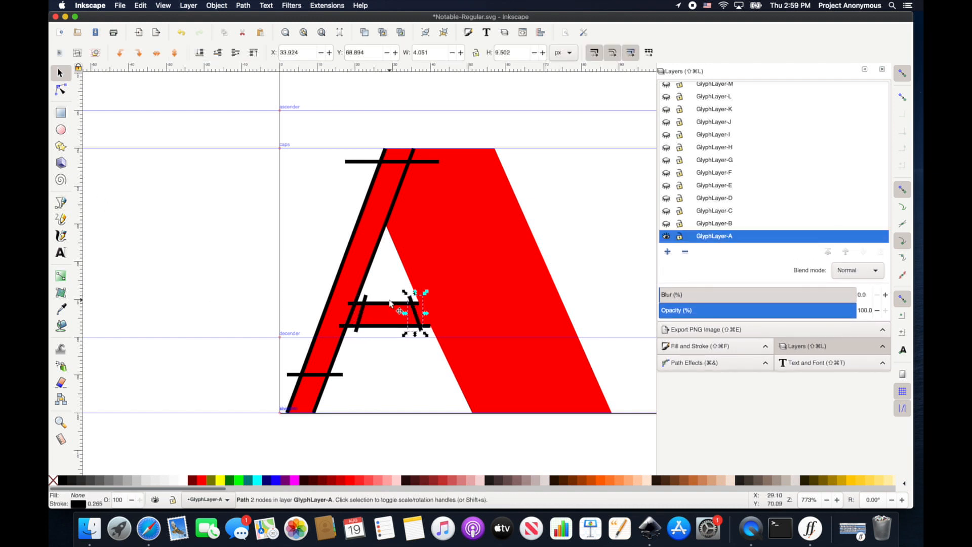
pyautogui.keyDown('shift'); pyautogui.click(390, 302); pyautogui.keyUp('shift')
pyautogui.keyDown('shift'); pyautogui.click(379, 325); pyautogui.keyUp('shift')
pyautogui.keyDown('shift'); pyautogui.click(362, 313); pyautogui.keyUp('shift')
pyautogui.press('super+k')
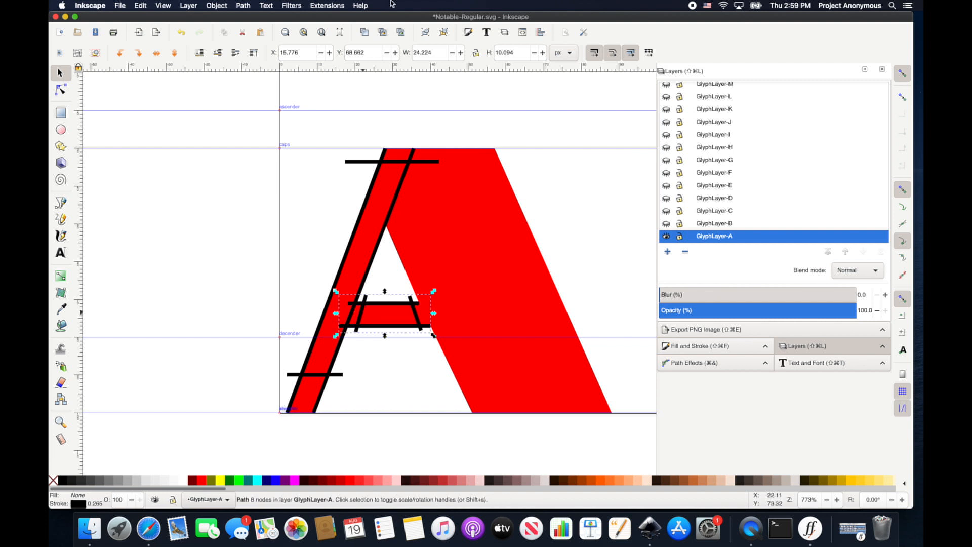
# Turn the combined crossbar path into a custom satin column in the Ink/Stitch Params
pyautogui.press('super+shift+p')
pyautogui.click(163, 91)
pyautogui.click(79, 157)
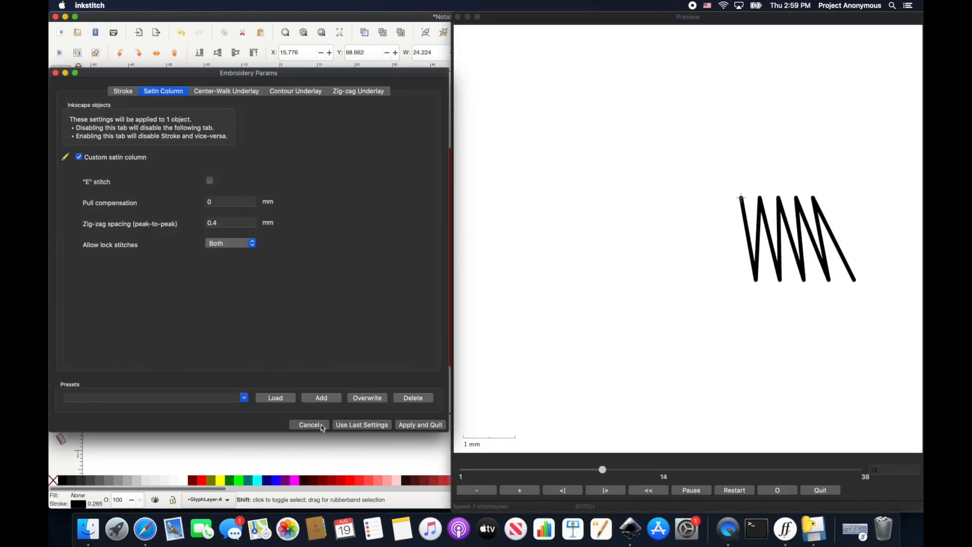
pyautogui.click(309, 425)
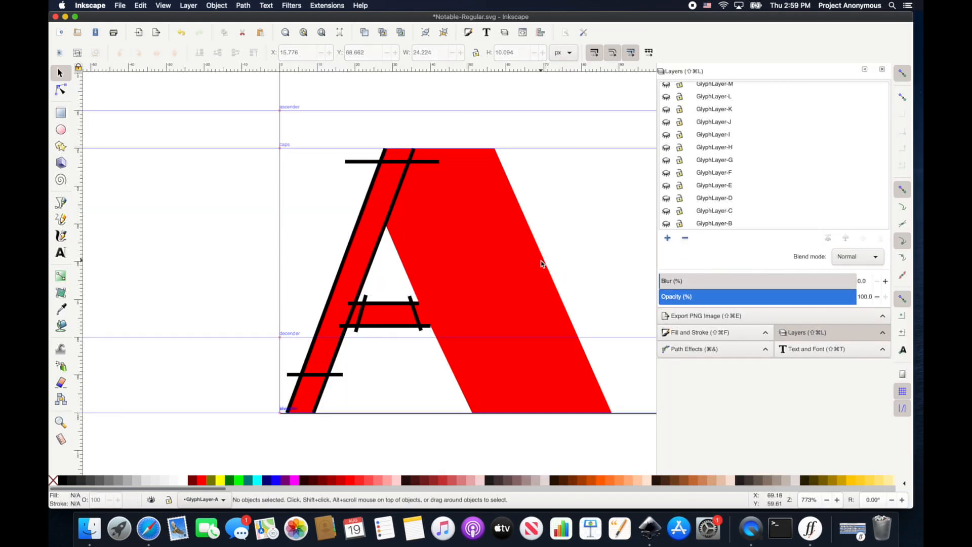
# Draw the right leg's outer edge line from baseline to caps line and an inner edge line about 58.5 px long, past the counter's apex
pyautogui.rightClick(542, 262)
pyautogui.click(560, 258)
pyautogui.scroll(-4, 562, 263)
pyautogui.press('b')
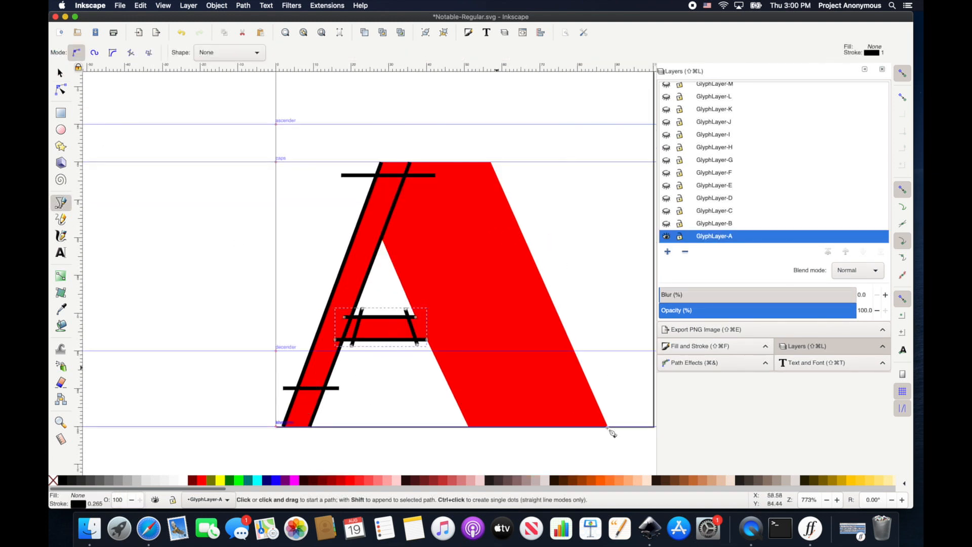
pyautogui.click(608, 427)
pyautogui.doubleClick(491, 162)
pyautogui.click(468, 427)
pyautogui.doubleClick(376, 226)
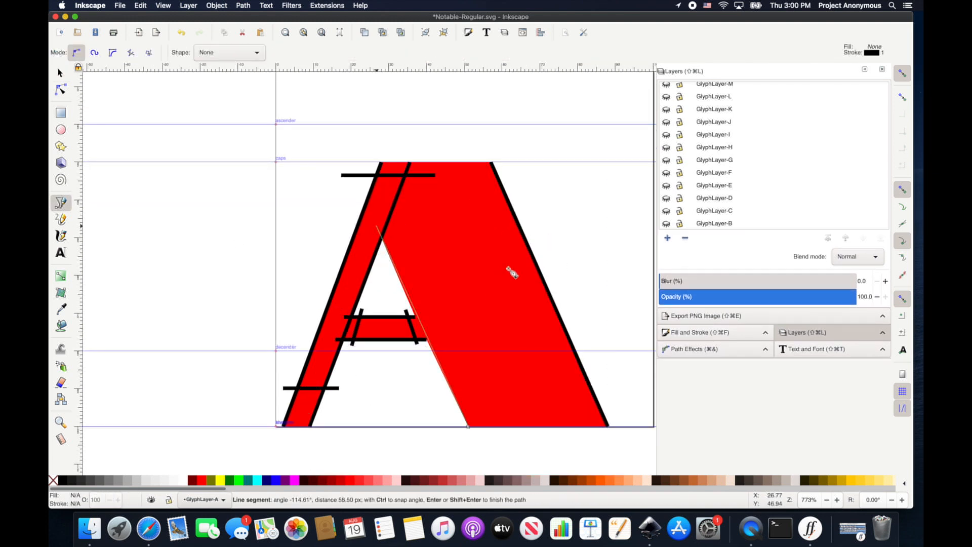
# Draw two horizontal rungs across the right leg, one near the baseline and one about 43 px long near the counter's apex
pyautogui.scroll(3, 567, 355)
pyautogui.scroll(-3, 568, 358)
pyautogui.click(601, 397)
pyautogui.doubleClick(438, 397)
pyautogui.click(526, 232)
pyautogui.doubleClick(364, 232)
# Combine the right leg's edge lines and rungs into one path and enable the custom satin column for it
pyautogui.click(60, 73)
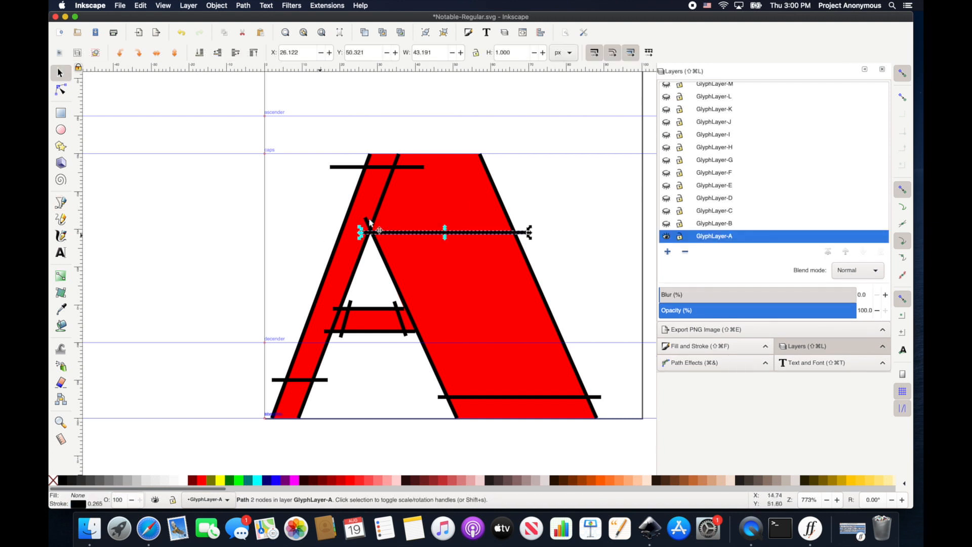
pyautogui.keyDown('shift'); pyautogui.click(369, 222); pyautogui.keyUp('shift')
pyautogui.hotkey('ctrl', 'k')
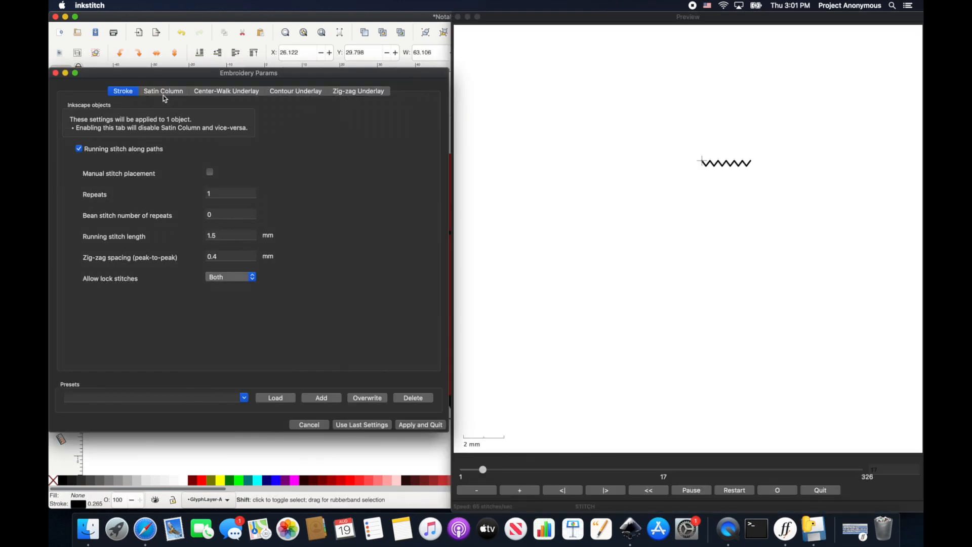
pyautogui.click(163, 90)
pyautogui.click(80, 157)
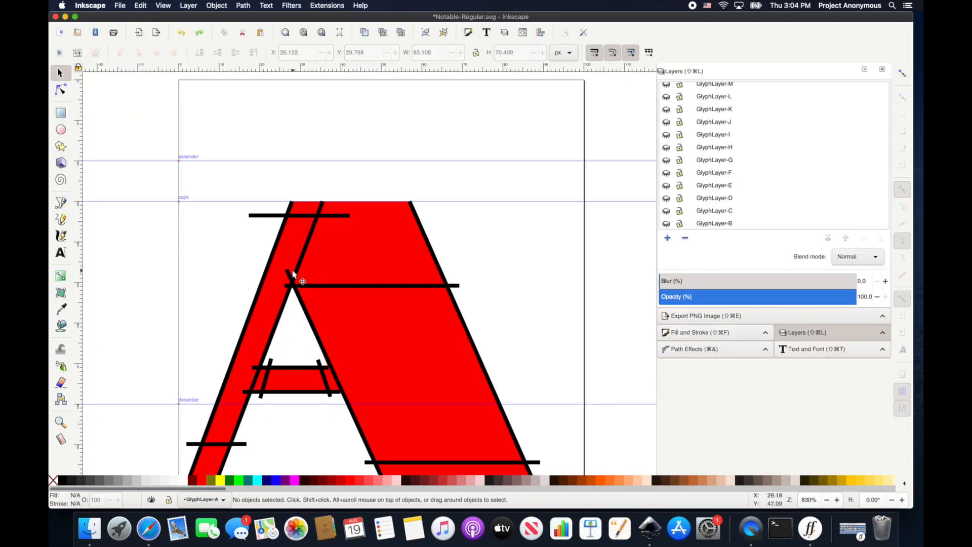
# Extend the right leg's inner line from its upper node to the caps line and add a horizontal rung about 33 px long near the top
pyautogui.click(61, 90)
pyautogui.moveTo(287, 270); pyautogui.dragTo(289, 278)
pyautogui.click(60, 202)
pyautogui.click(289, 278)
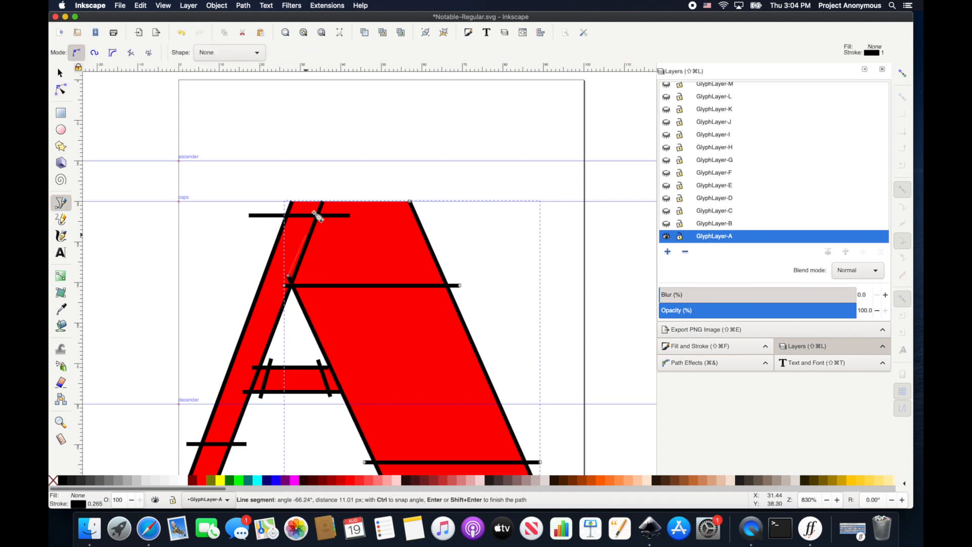
pyautogui.doubleClick(315, 201)
pyautogui.click(294, 229)
# Combine the new rung with the right leg's path and enable the custom satin column for it in the Ink/Stitch Params
pyautogui.press('s')
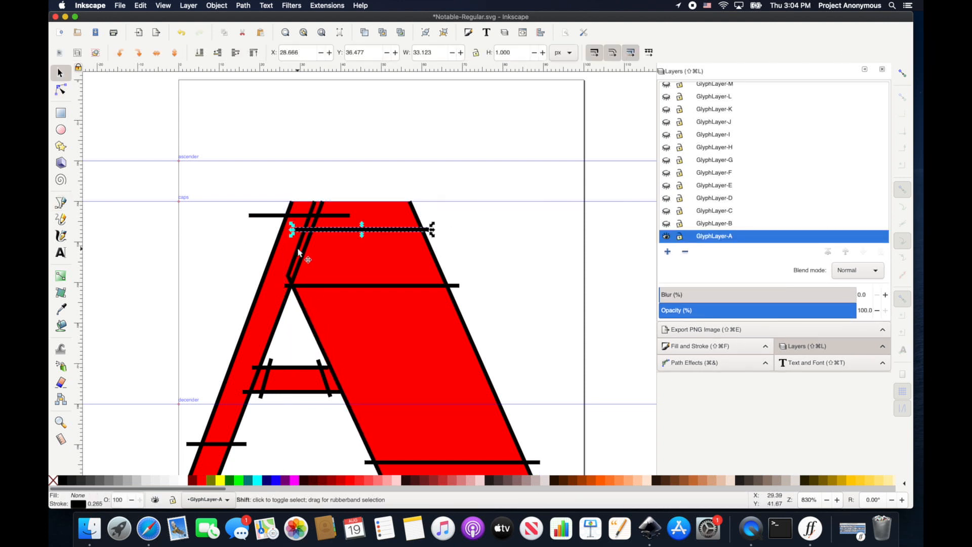
pyautogui.keyDown('shift'); pyautogui.click(297, 249); pyautogui.keyUp('shift')
pyautogui.press('super+k')
pyautogui.moveTo(424, 234); pyautogui.dragTo(461, 240)
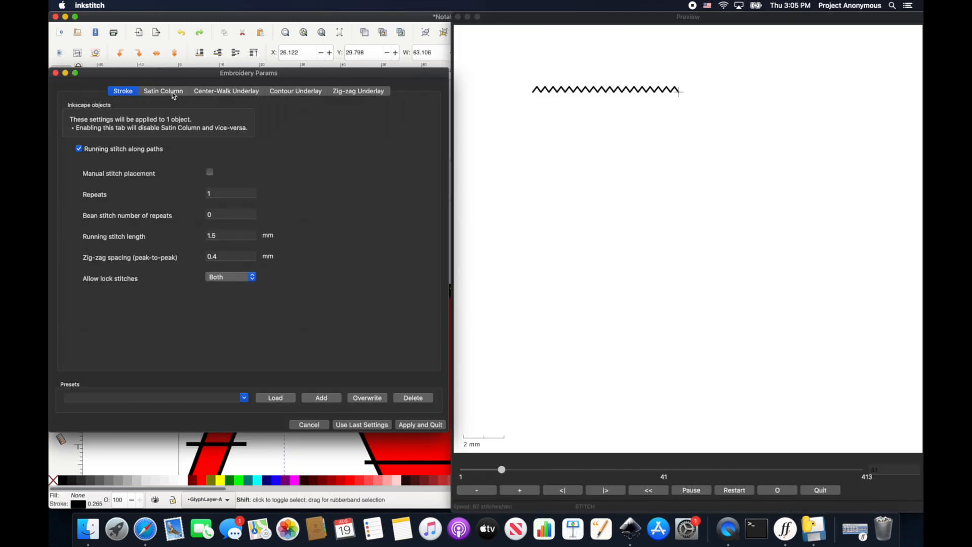
pyautogui.click(163, 90)
pyautogui.click(79, 158)
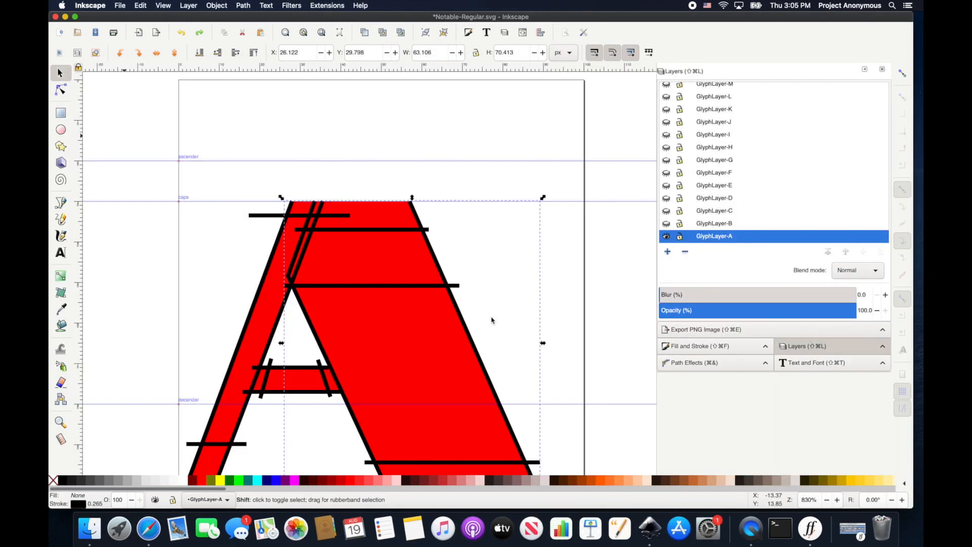
# Select the A's three satin columns, preview their stitching together in the Ink/Stitch Params, and apply the settings
pyautogui.press('5')
pyautogui.moveTo(207, 223); pyautogui.dragTo(521, 449)
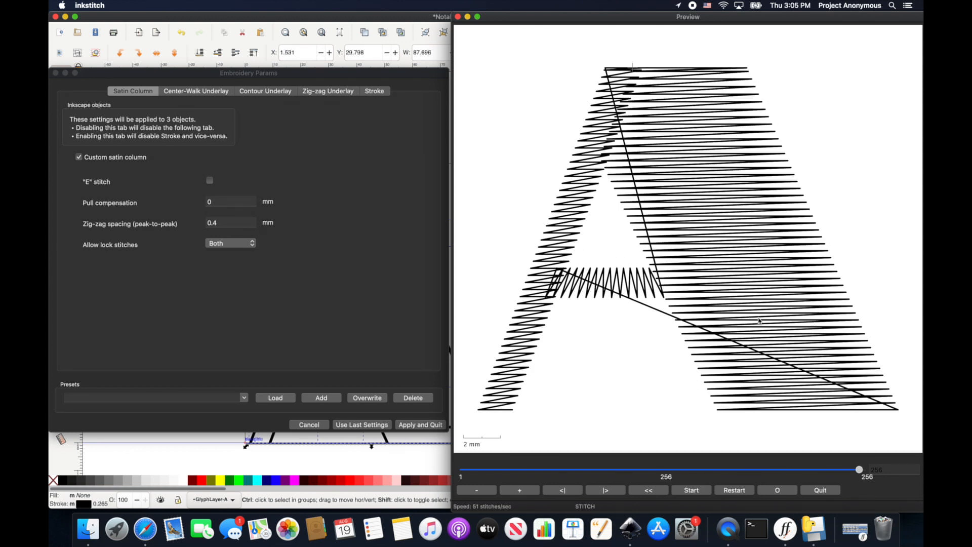
pyautogui.click(416, 425)
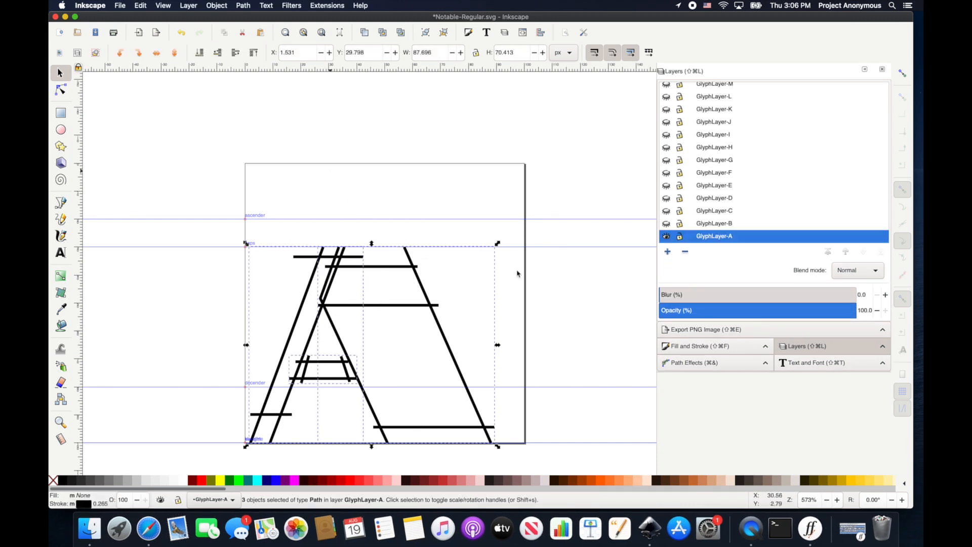
# Auto-route the A's satin columns with jump stitch trimming enabled, and preview the routed stitching in the Ink/Stitch Params
pyautogui.click(666, 224)
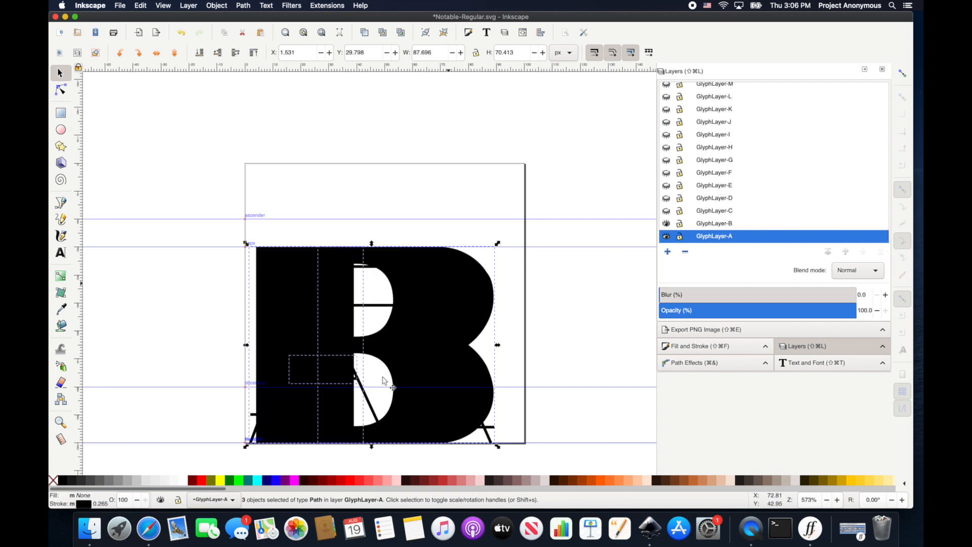
pyautogui.click(666, 224)
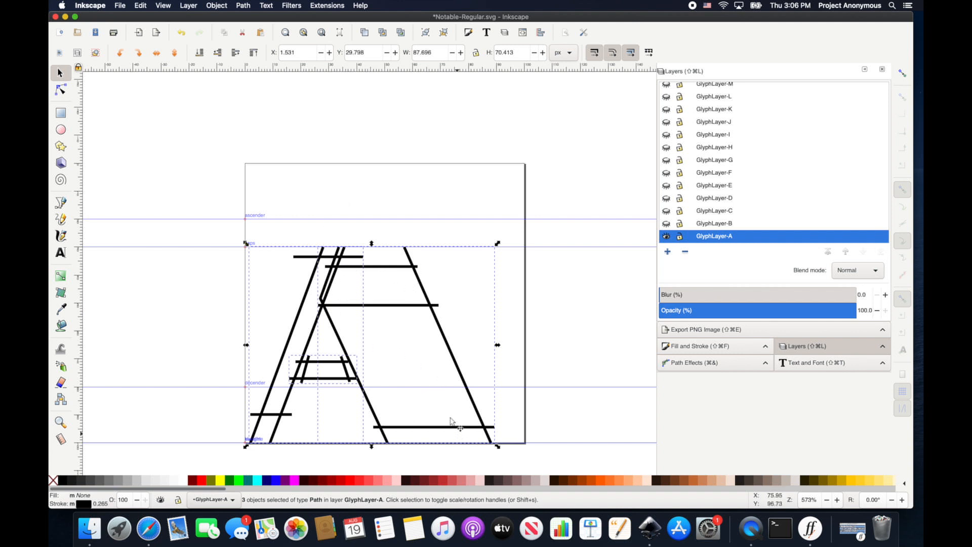
pyautogui.click(329, 6)
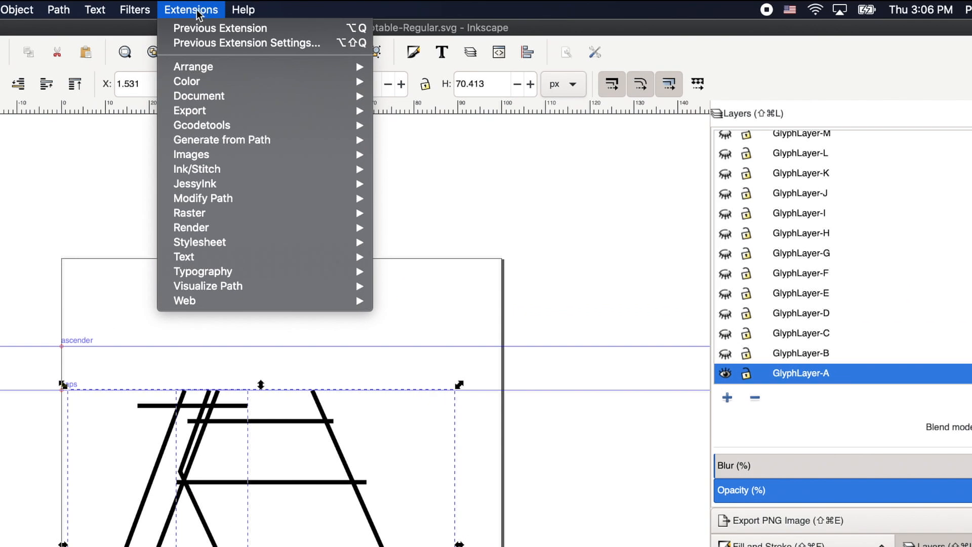
pyautogui.moveTo(297, 171)
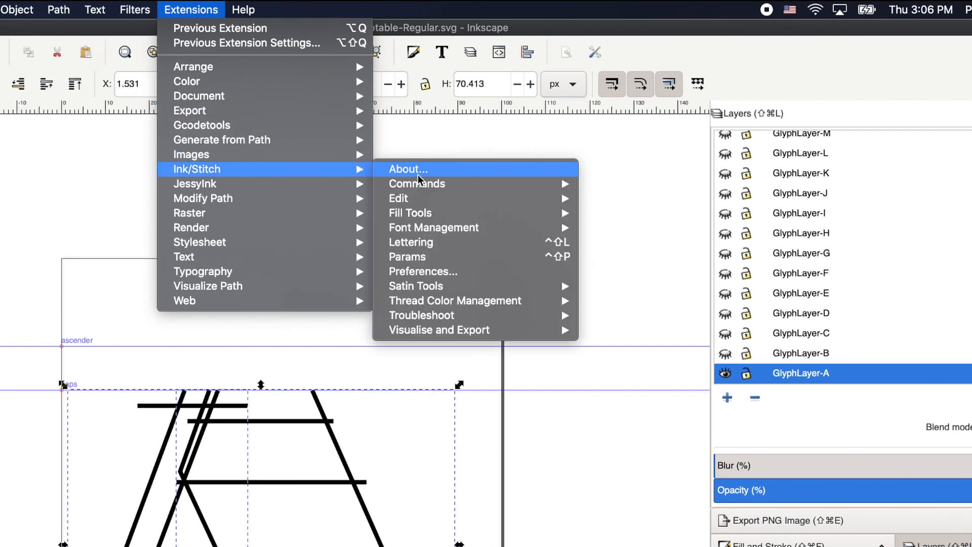
pyautogui.moveTo(424, 191)
pyautogui.moveTo(440, 230)
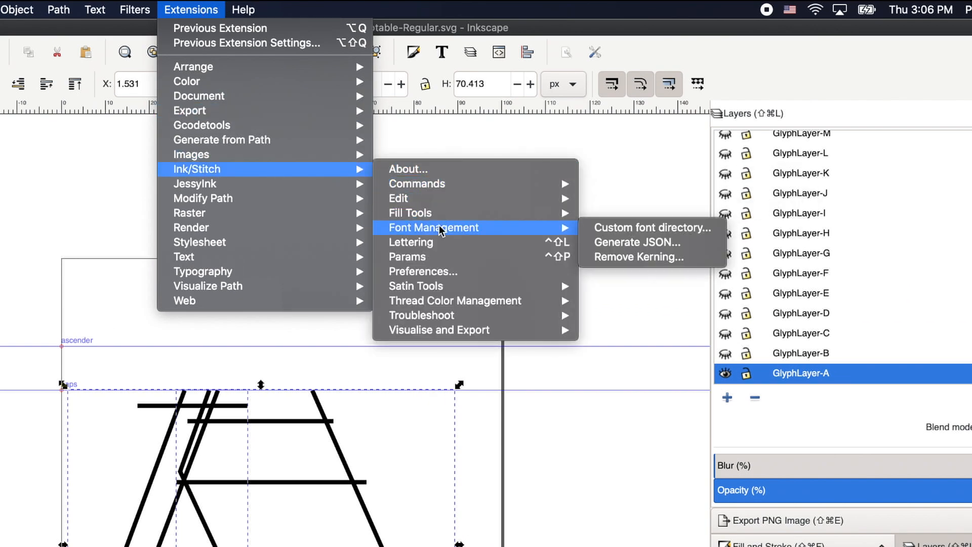
pyautogui.moveTo(445, 285)
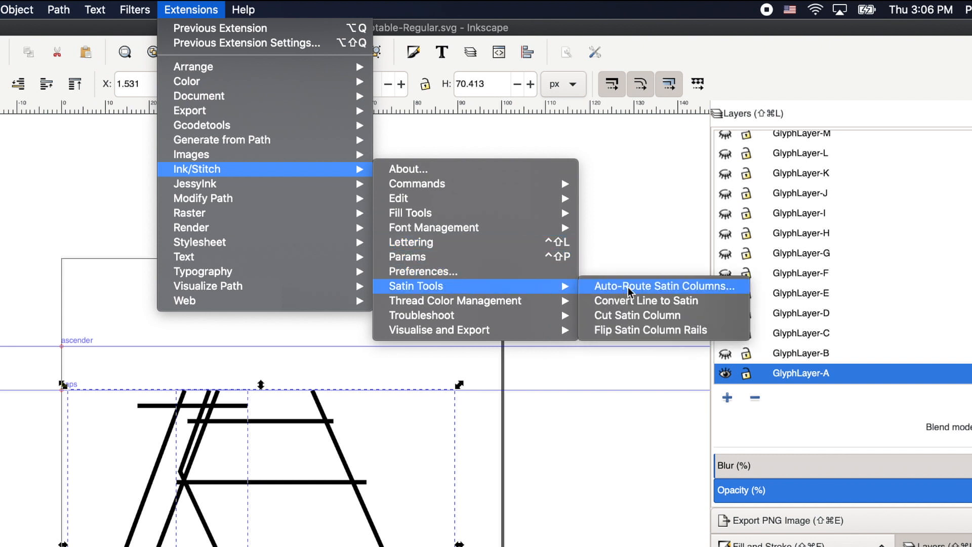
pyautogui.click(665, 286)
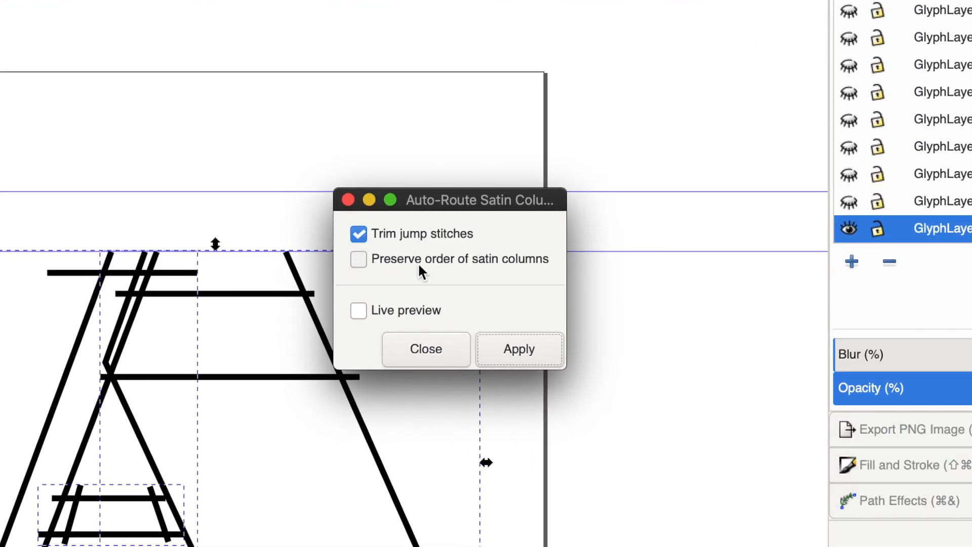
pyautogui.click(523, 351)
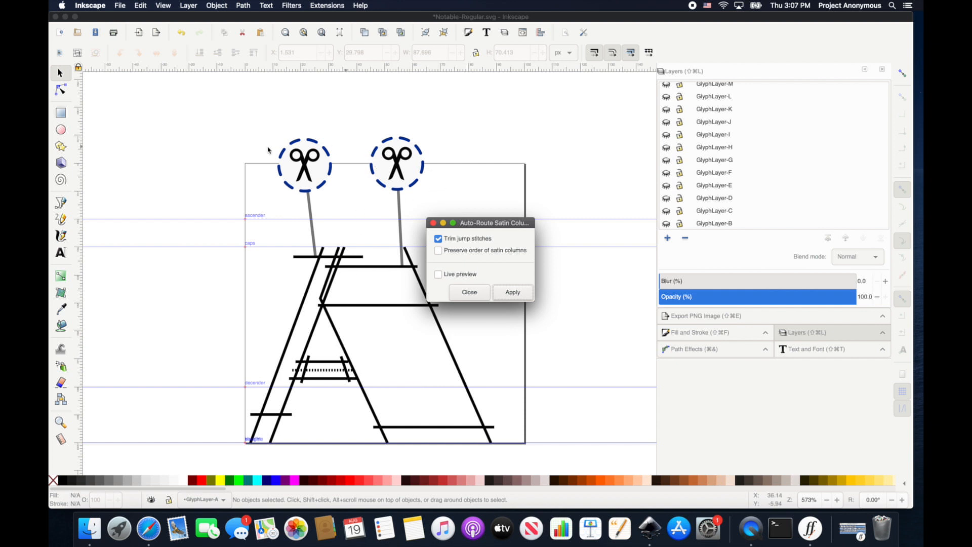
pyautogui.click(470, 292)
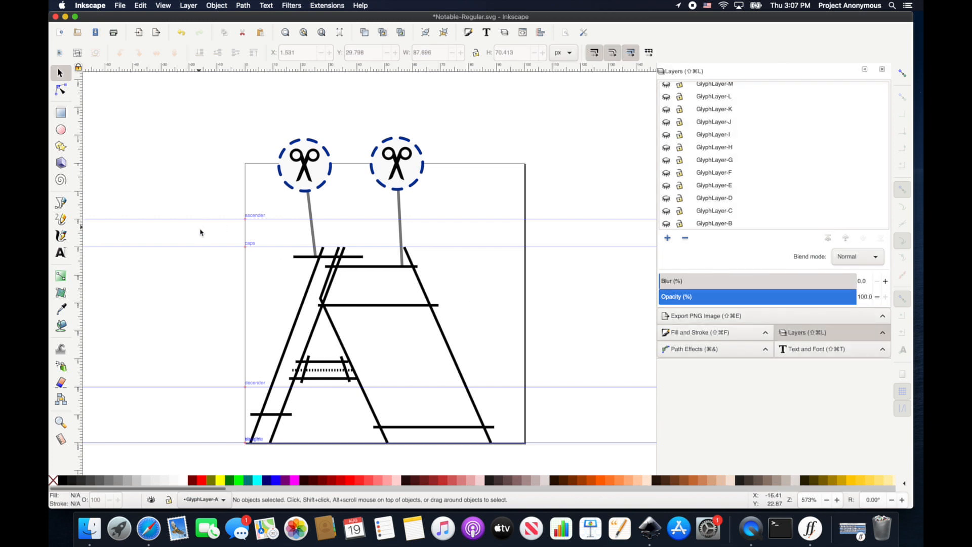
pyautogui.moveTo(199, 228)
pyautogui.mouseDown()
pyautogui.moveTo(430, 374)
pyautogui.moveTo(560, 476)
pyautogui.moveTo(801, 476)
pyautogui.moveTo(875, 510)
pyautogui.mouseUp()
pyautogui.hotkey('ctrl', 'shift', 'p')
# Hide GlyphLayer-A, show GlyphLayer-B, and fill the B's outline with red
pyautogui.scroll(2, 673, 215)
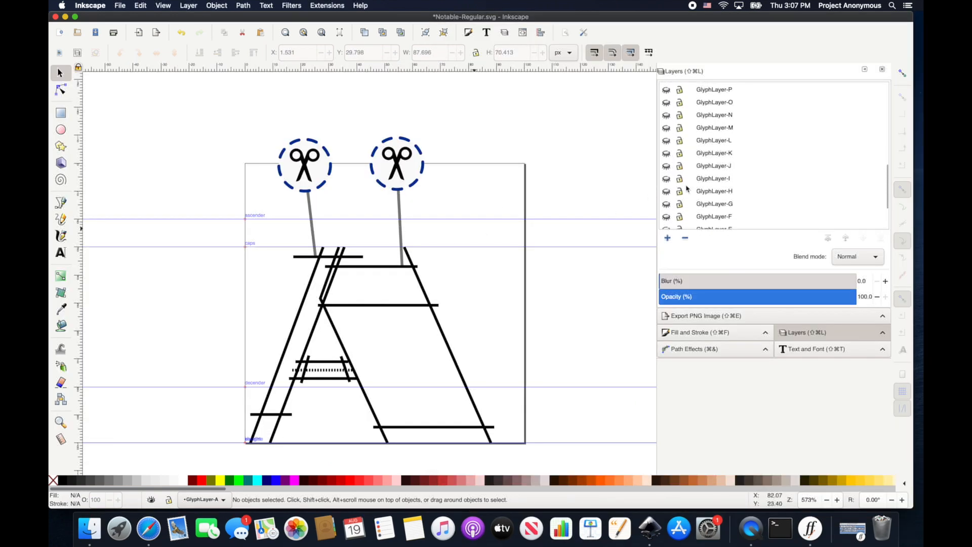
pyautogui.scroll(-2, 699, 207)
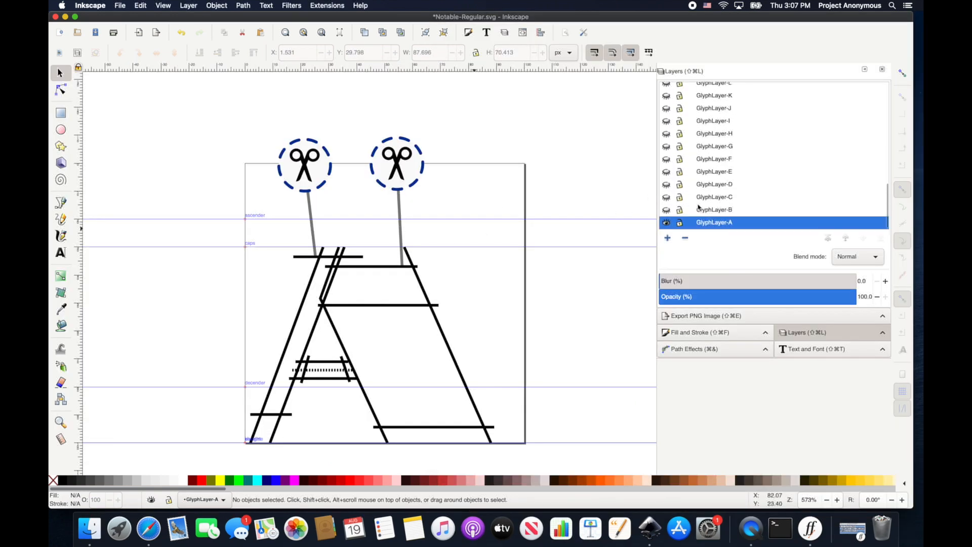
pyautogui.click(667, 223)
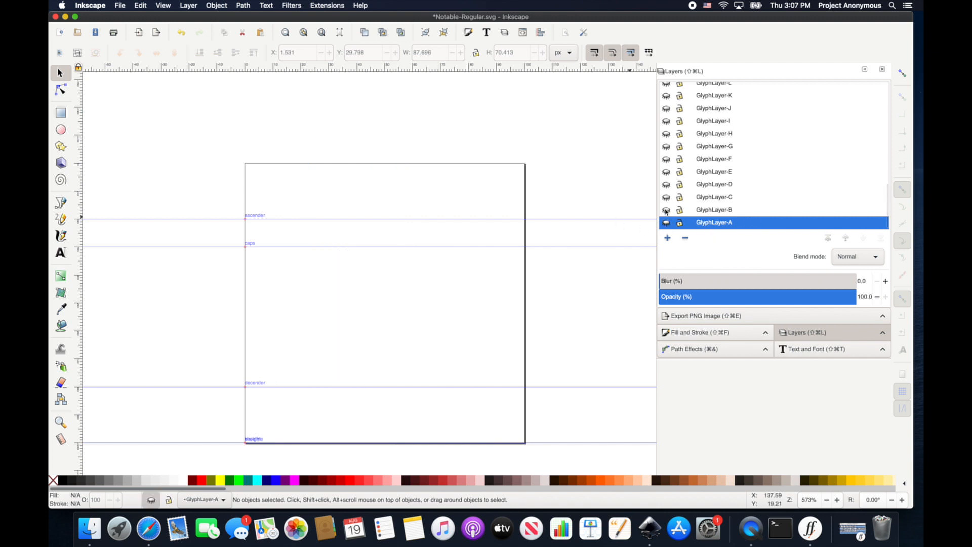
pyautogui.click(666, 210)
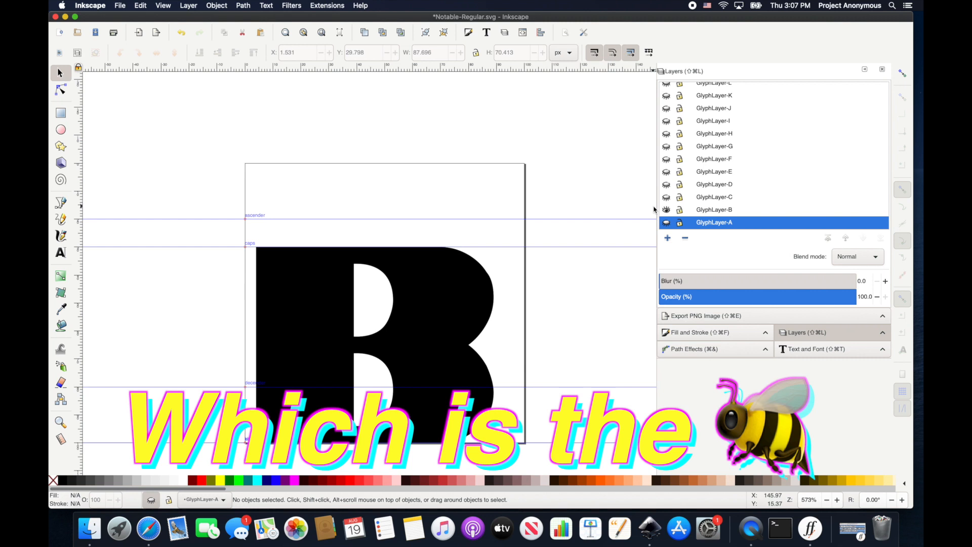
pyautogui.click(446, 324)
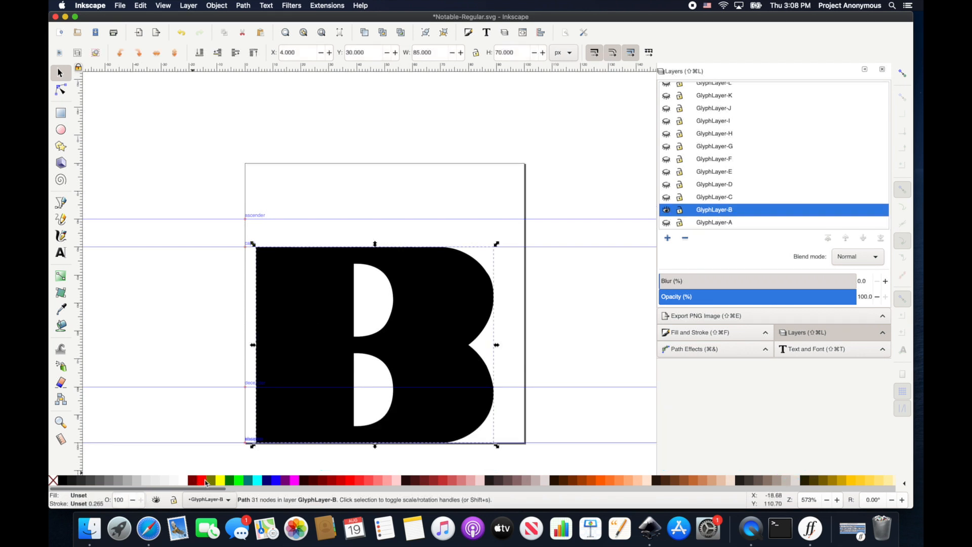
pyautogui.click(201, 480)
# Draw 70 px vertical lines along both edges of the B's stem and two horizontal rungs about 40 px long across it
pyautogui.click(60, 203)
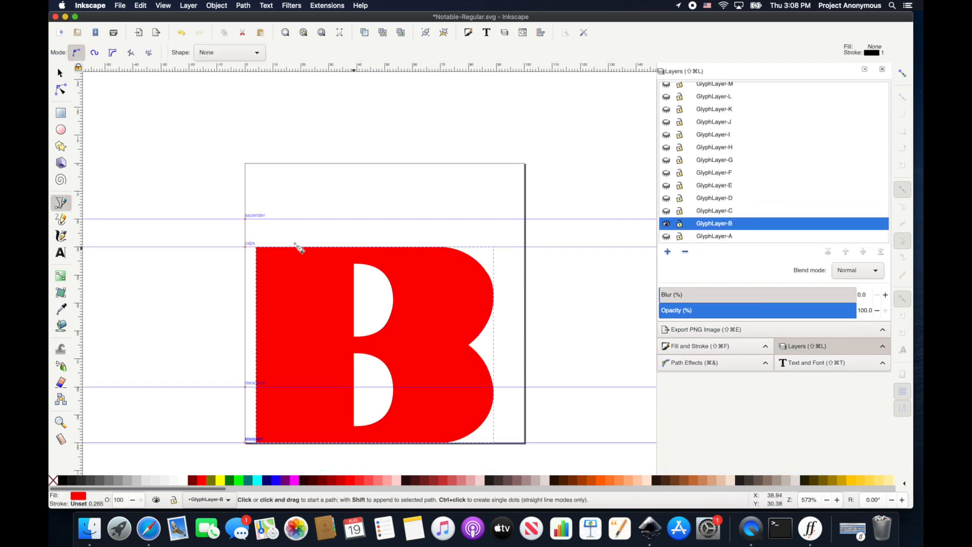
pyautogui.click(255, 247)
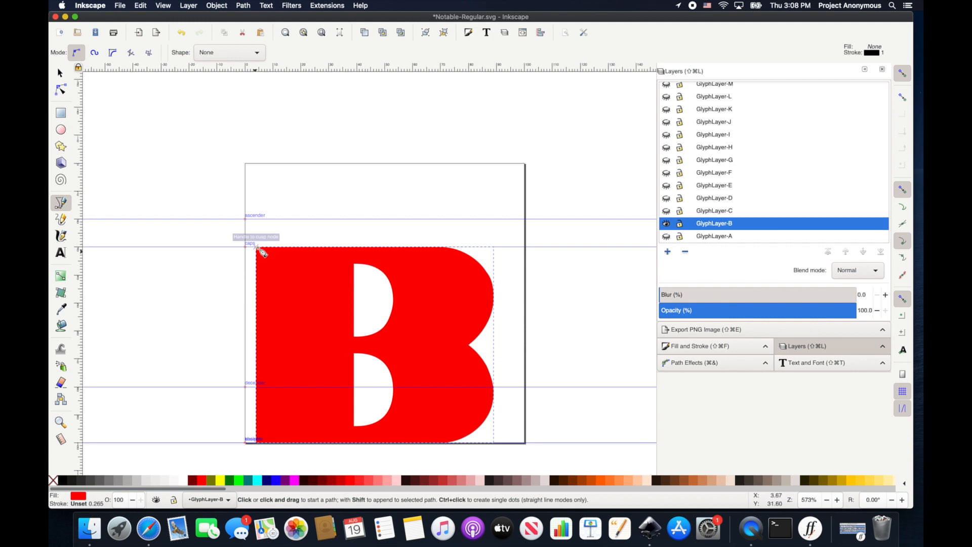
pyautogui.doubleClick(256, 442)
pyautogui.click(356, 248)
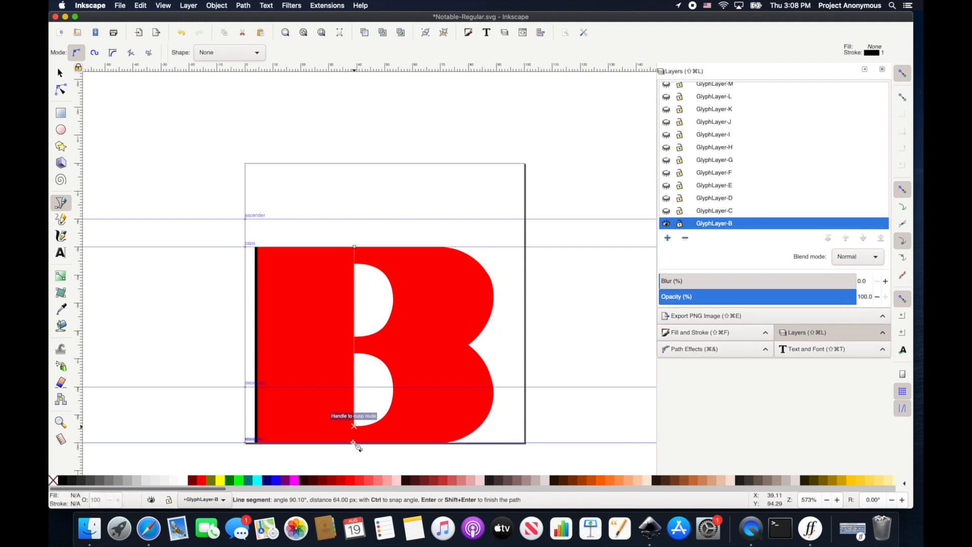
pyautogui.doubleClick(356, 444)
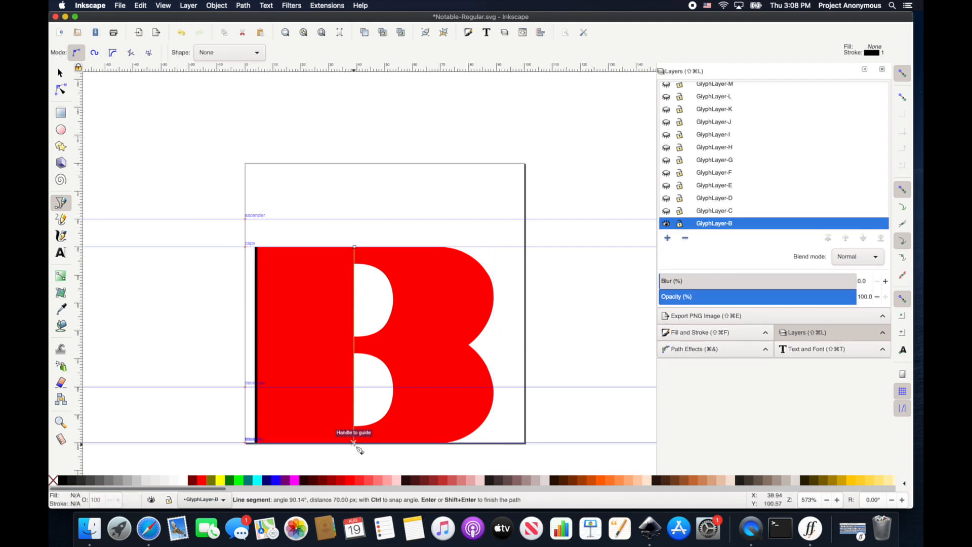
pyautogui.click(250, 267)
pyautogui.doubleClick(362, 267)
pyautogui.click(251, 405)
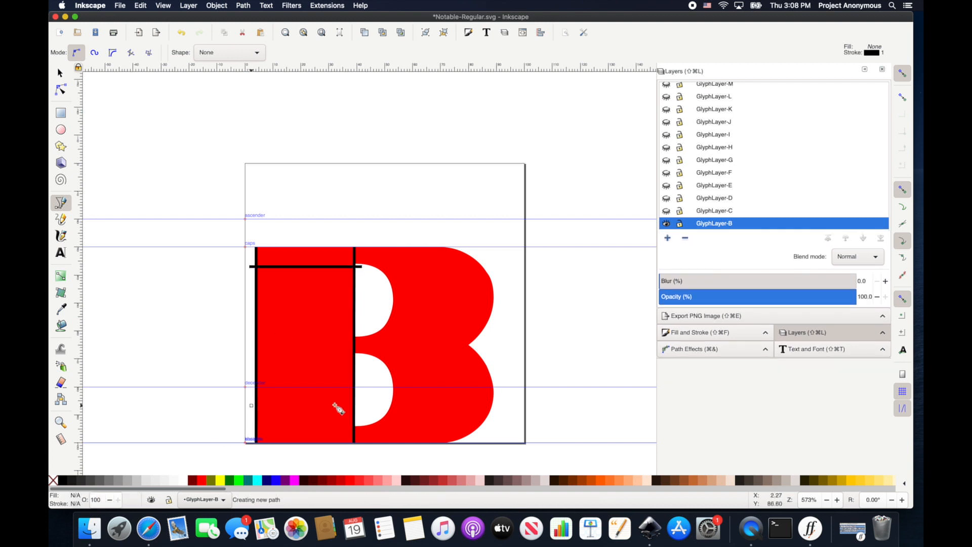
pyautogui.doubleClick(359, 405)
# Combine the stem's two edge lines and two rungs into one path and enable the custom satin column for it
pyautogui.press('s')
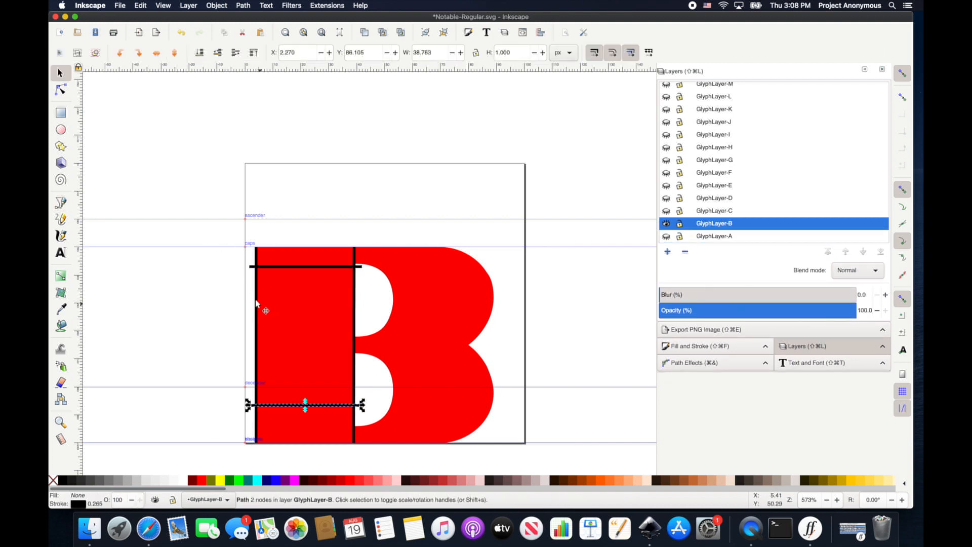
pyautogui.press('super+a')
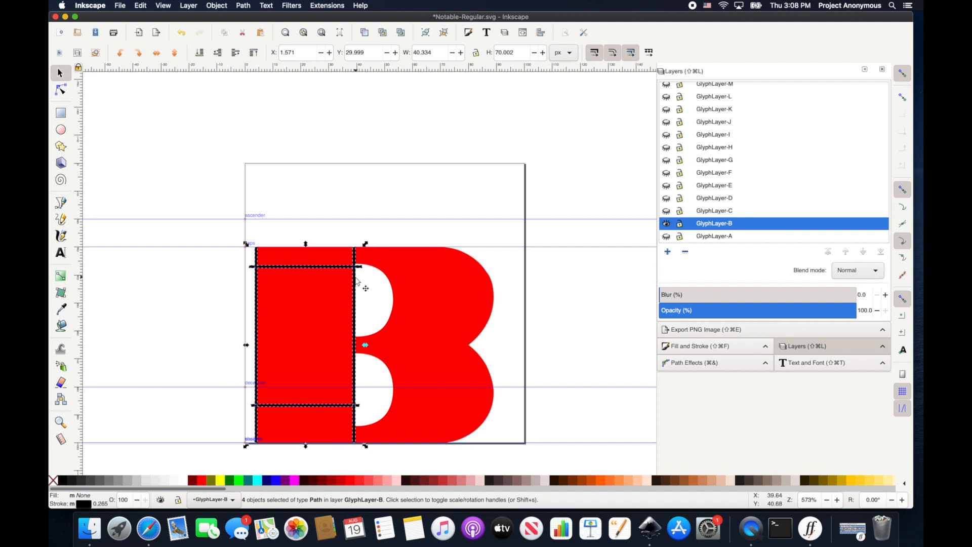
pyautogui.press('alt')
pyautogui.press('super+k')
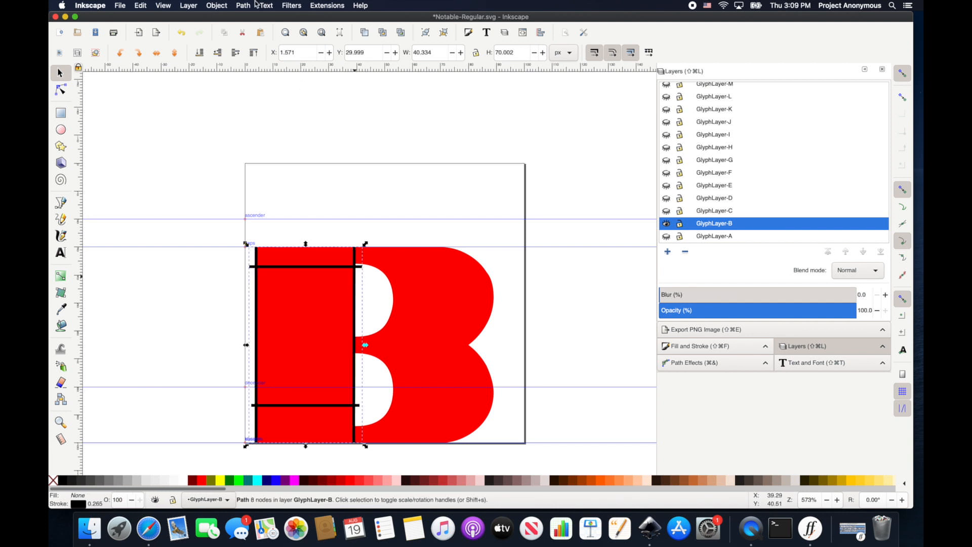
pyautogui.press('shift')
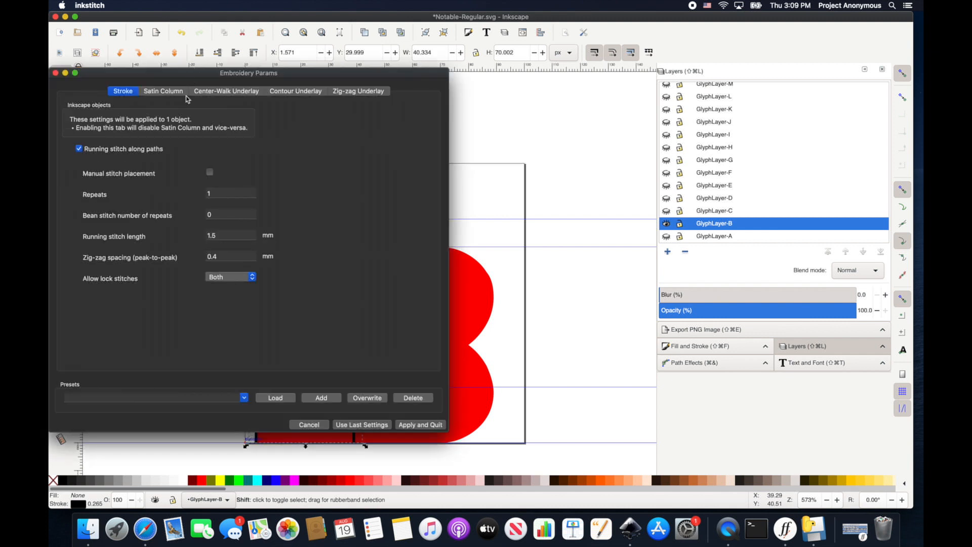
pyautogui.click(172, 91)
pyautogui.click(79, 157)
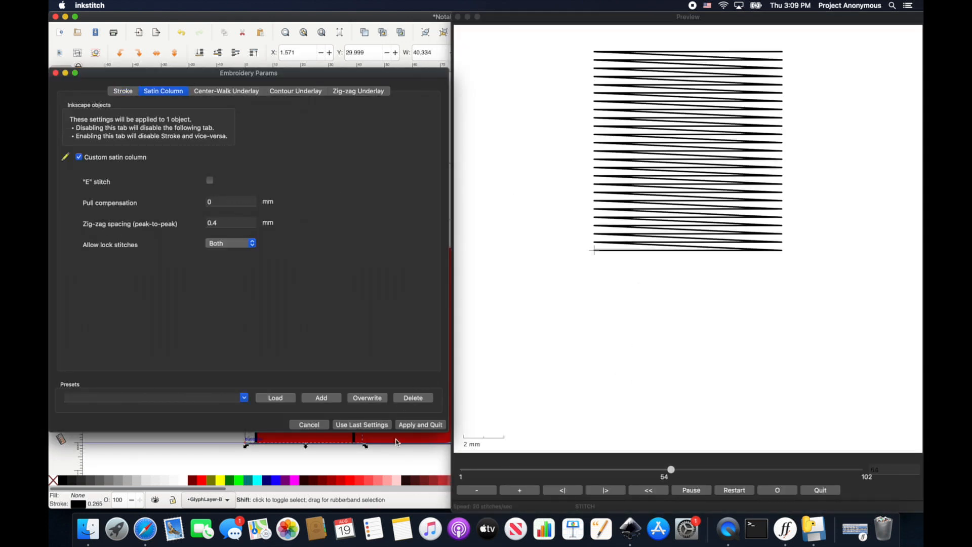
pyautogui.click(419, 424)
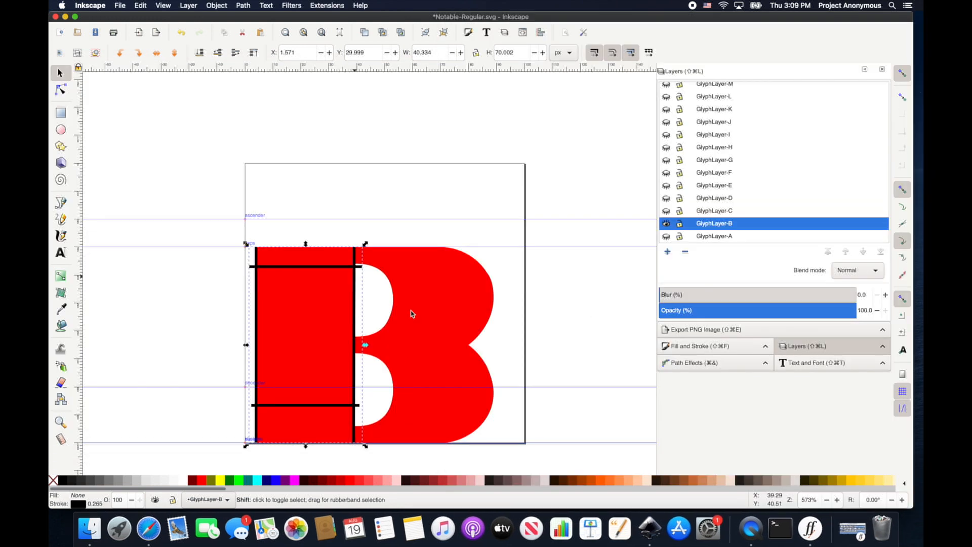
# With snapping off, draw the upper bowl's outer rail in straight segments from the stem along the caps line, down to the notch and back
pyautogui.click(368, 248)
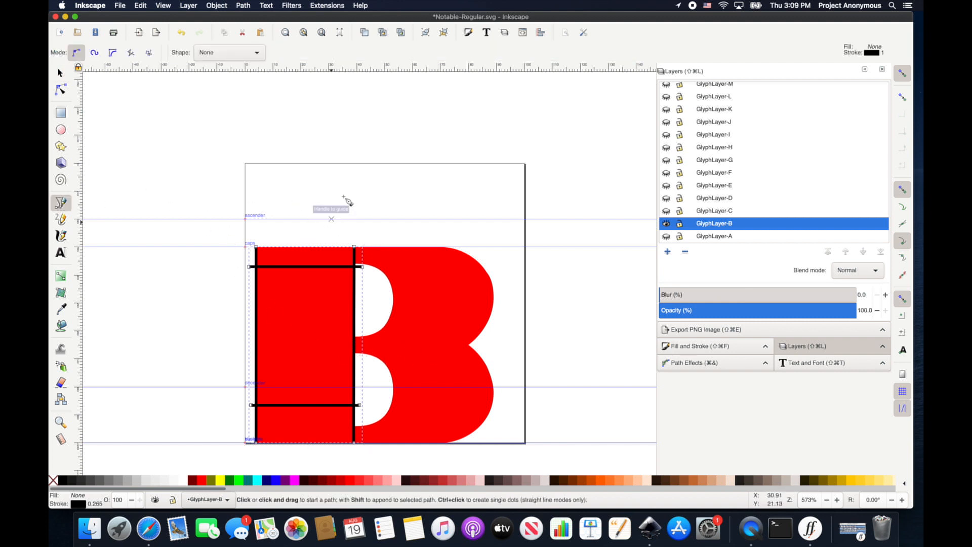
pyautogui.scroll(1, 354, 251)
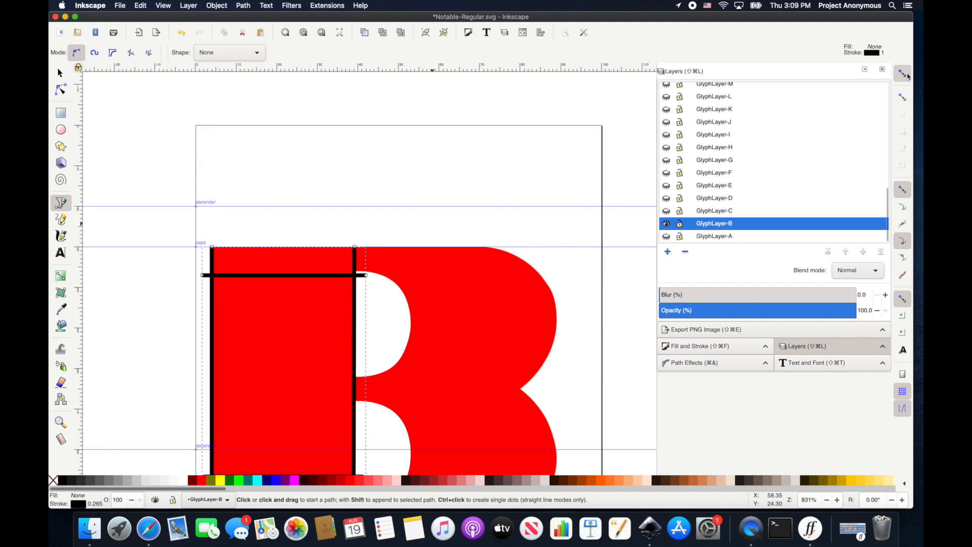
pyautogui.click(351, 247)
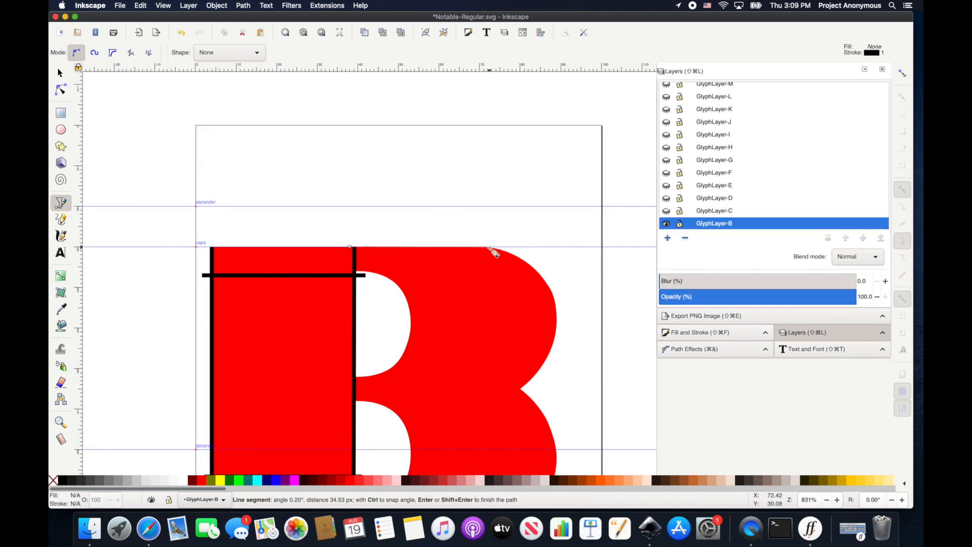
pyautogui.click(489, 247)
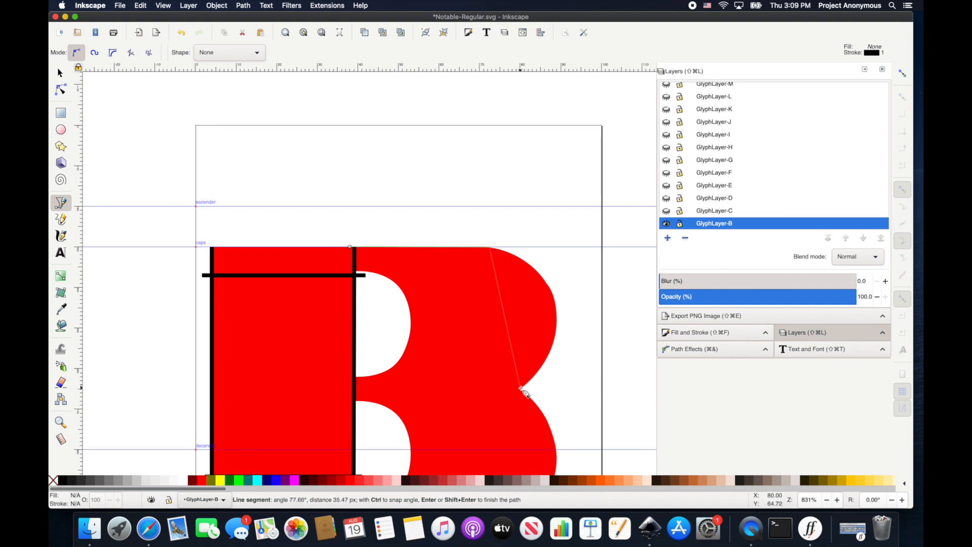
pyautogui.click(522, 388)
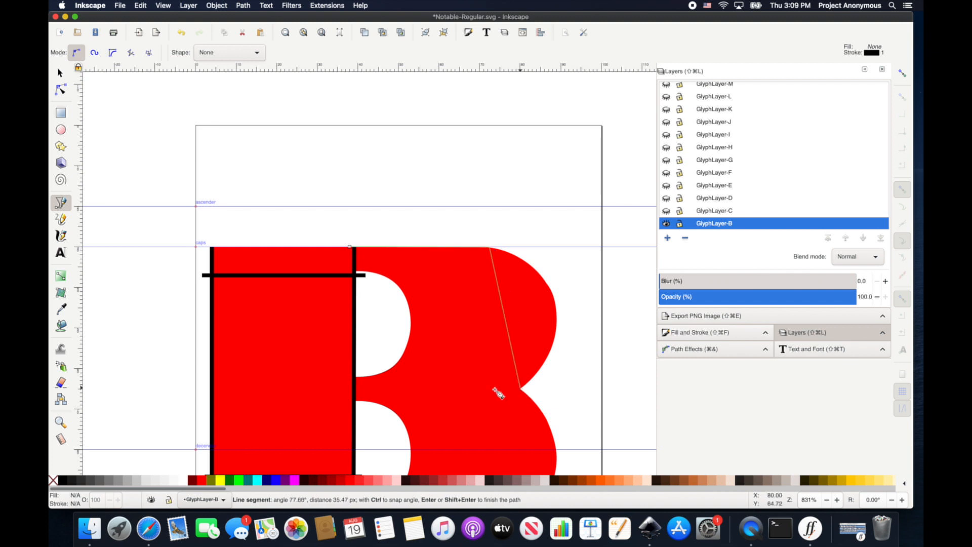
pyautogui.click(352, 389)
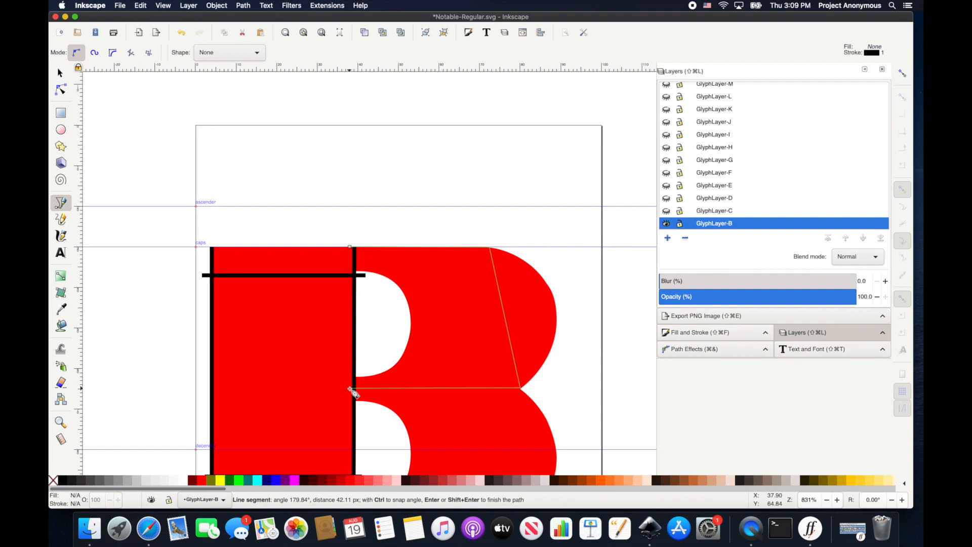
pyautogui.press('Return')
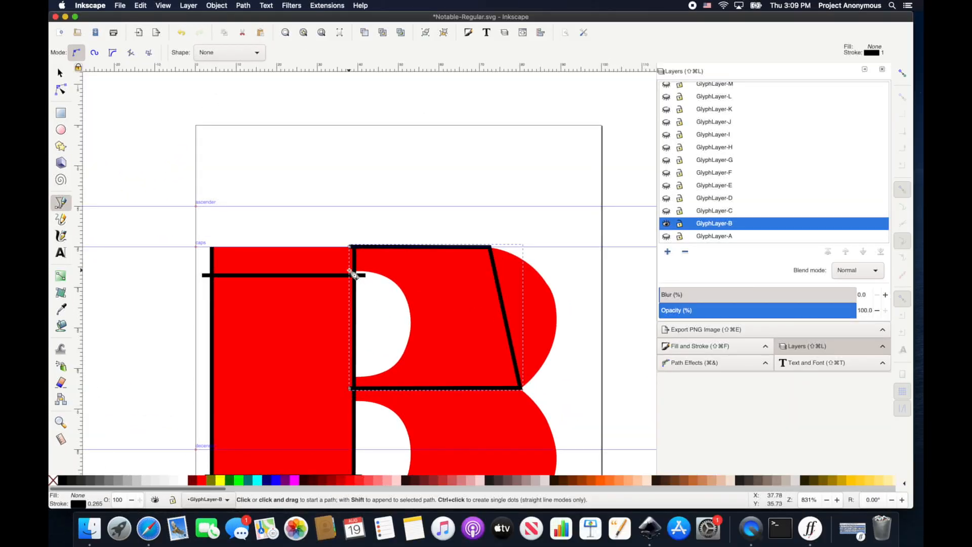
# Draw the upper bowl's inner rail in straight segments from the stem around the counter and back to the stem
pyautogui.click(349, 270)
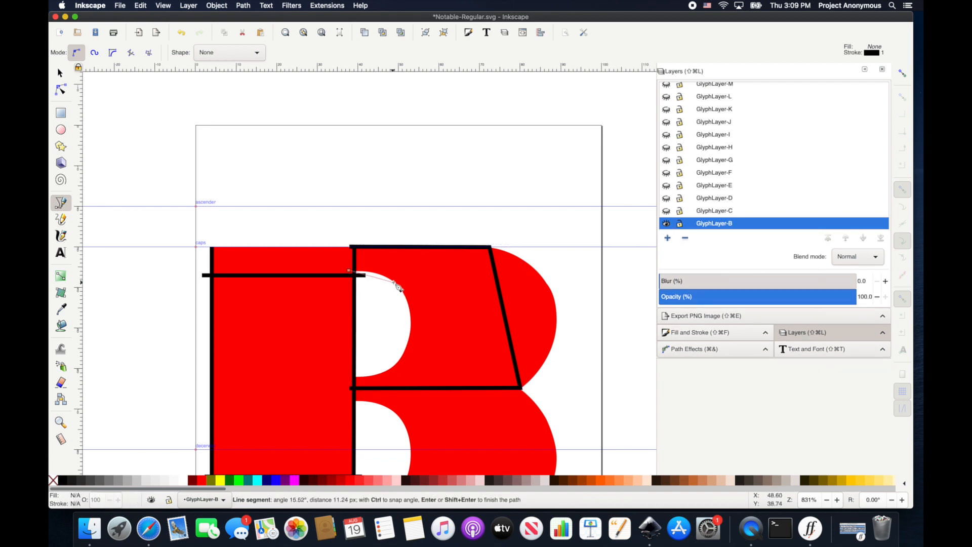
pyautogui.click(393, 282)
pyautogui.click(400, 358)
pyautogui.click(365, 377)
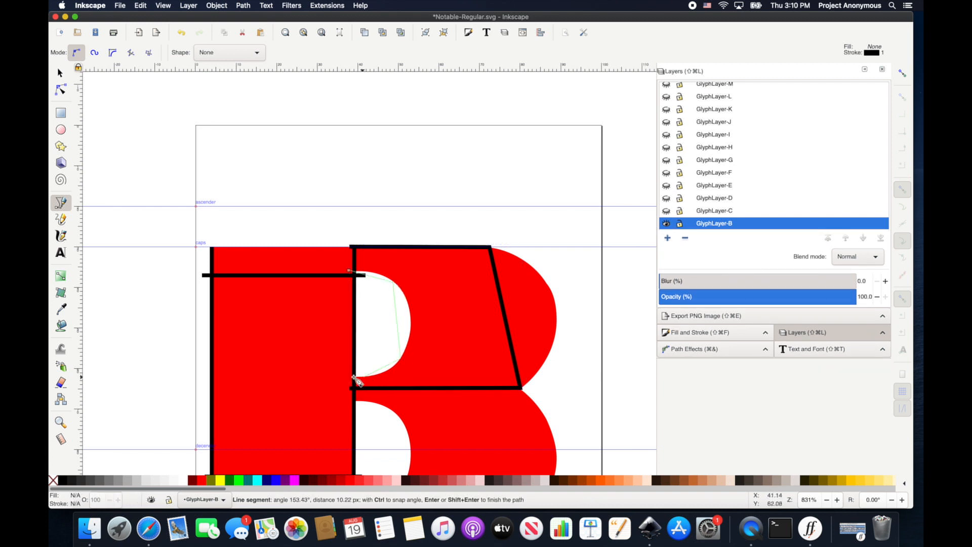
pyautogui.click(349, 378)
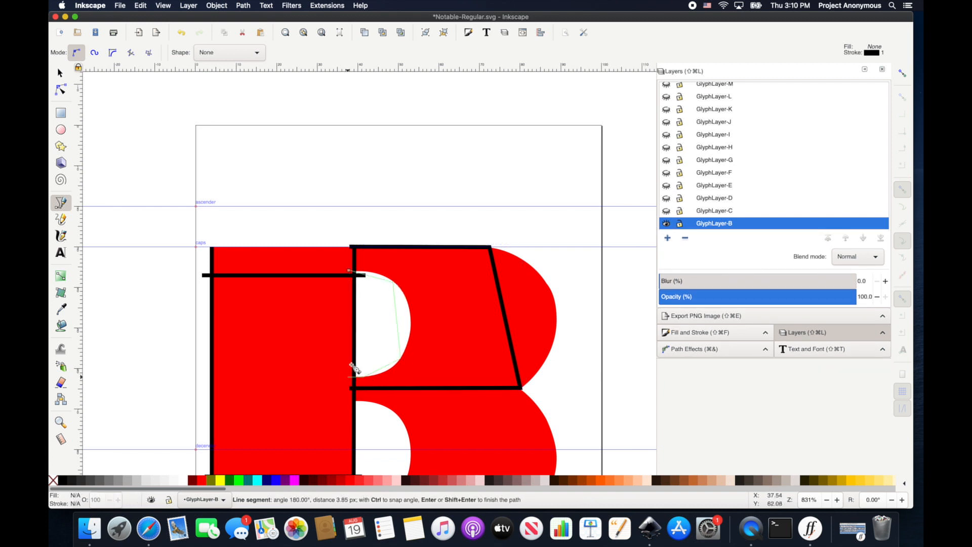
pyautogui.press('Return')
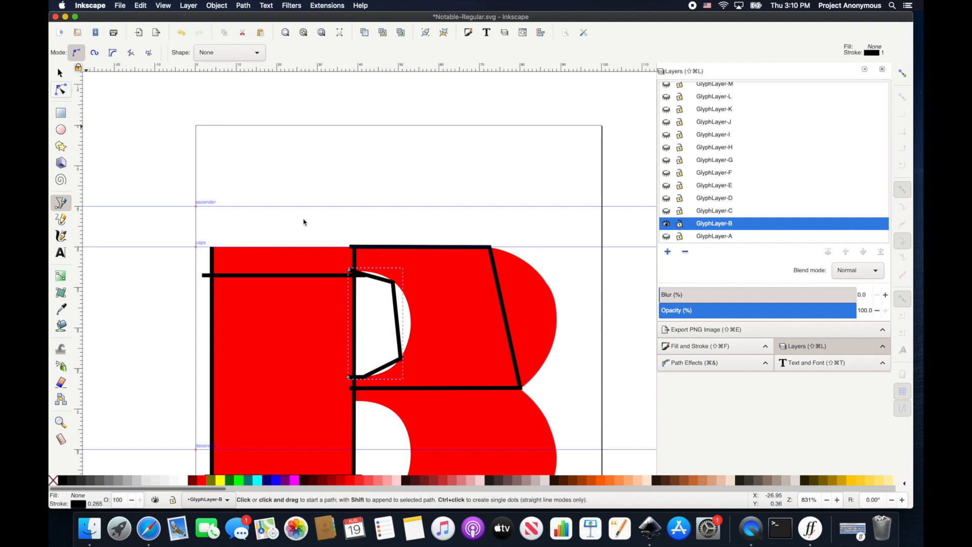
# Bend the straight segments of the upper bowl's outer and inner rails into curves that follow the red outline
pyautogui.press('n')
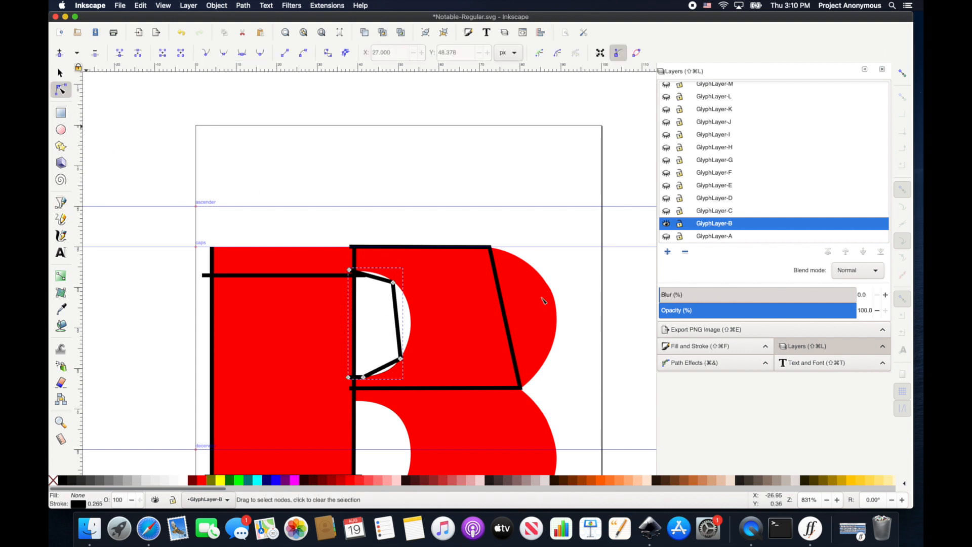
pyautogui.click(504, 310)
pyautogui.moveTo(505, 310); pyautogui.dragTo(558, 316)
pyautogui.click(397, 318)
pyautogui.moveTo(397, 318); pyautogui.dragTo(412, 320)
pyautogui.moveTo(375, 278); pyautogui.dragTo(375, 274)
pyautogui.moveTo(381, 368); pyautogui.dragTo(383, 372)
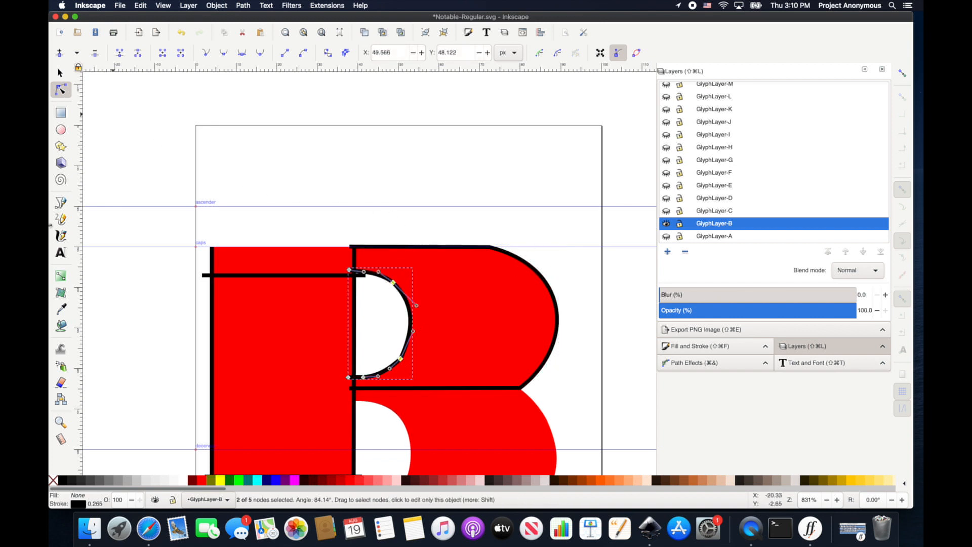
# Draw a diagonal rung across the upper bowl's top shoulder and a horizontal rung across its widest part
pyautogui.click(62, 202)
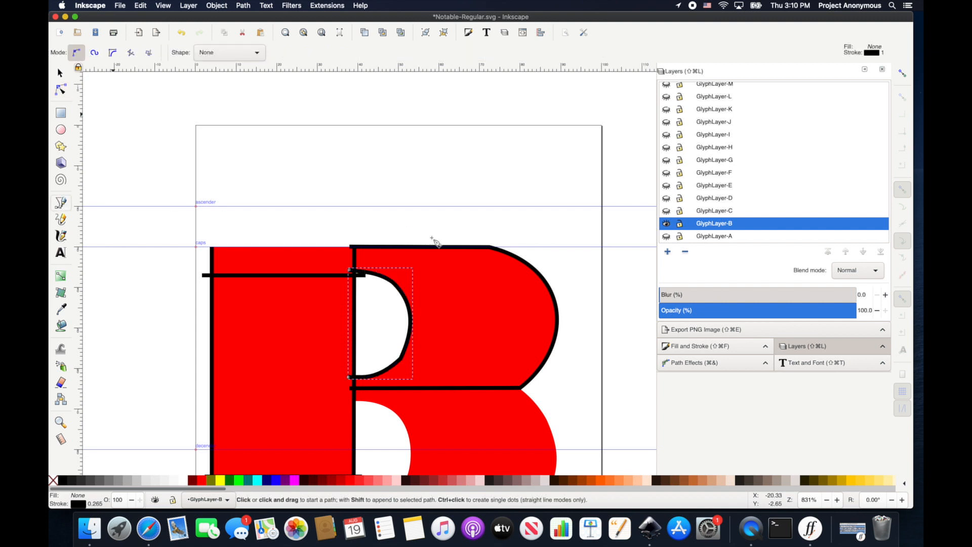
pyautogui.click(371, 278)
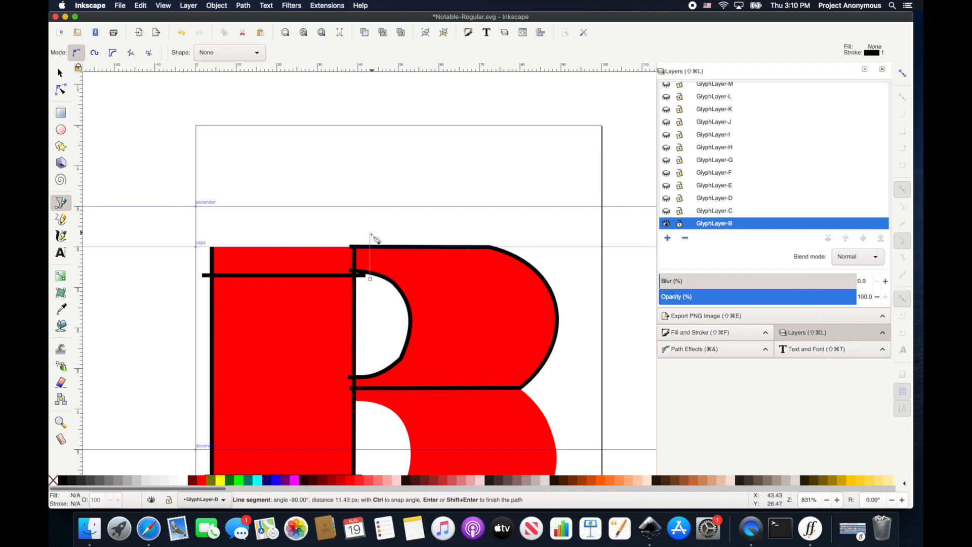
pyautogui.hotkey('shift', 'Return')
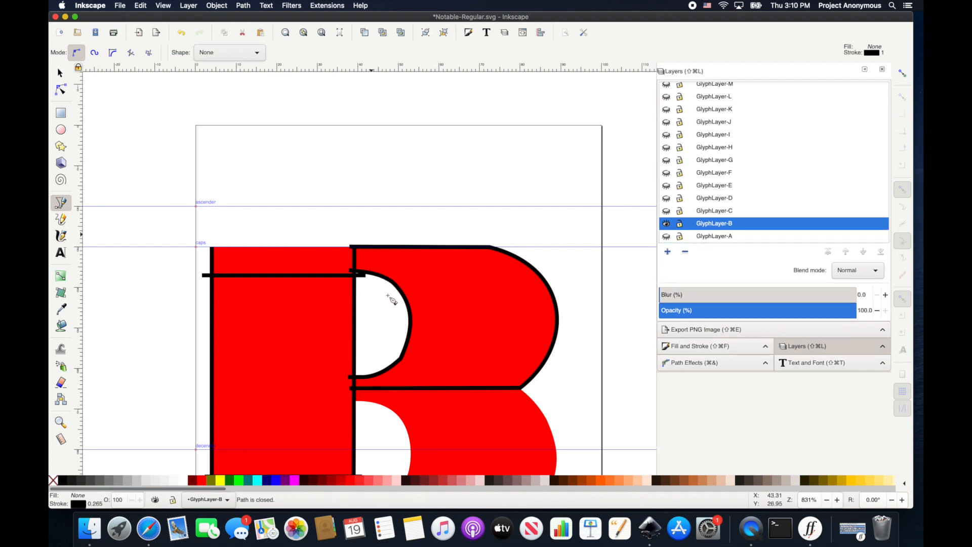
pyautogui.click(390, 291)
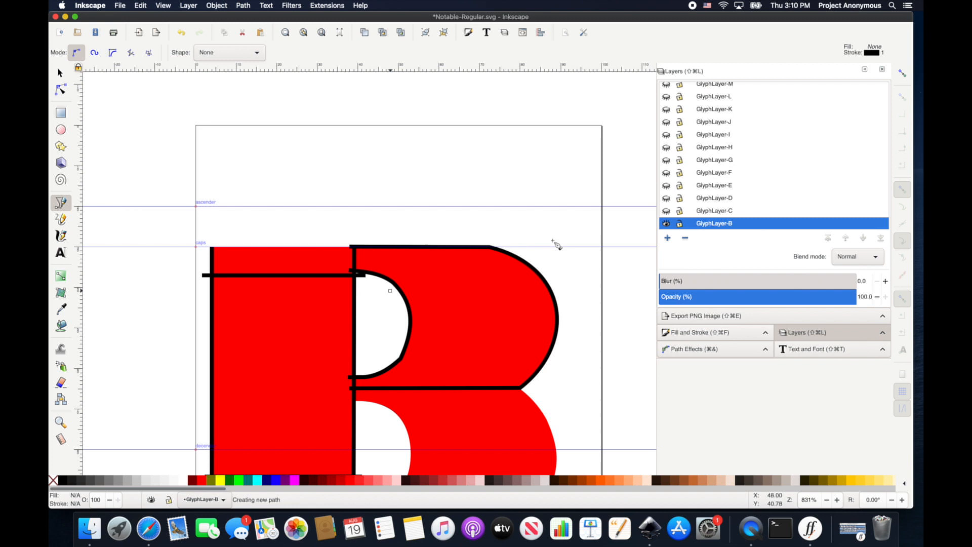
pyautogui.click(512, 242)
pyautogui.press('Return')
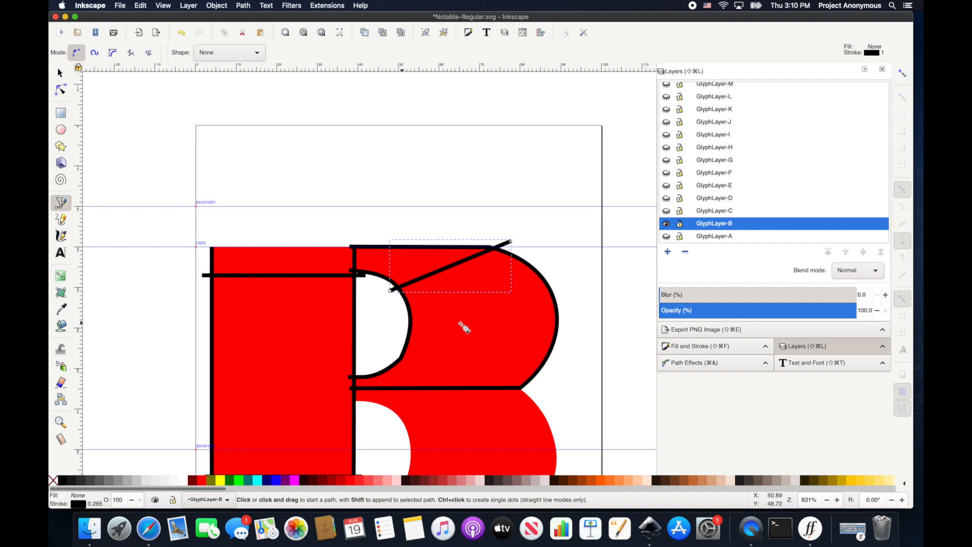
pyautogui.click(402, 323)
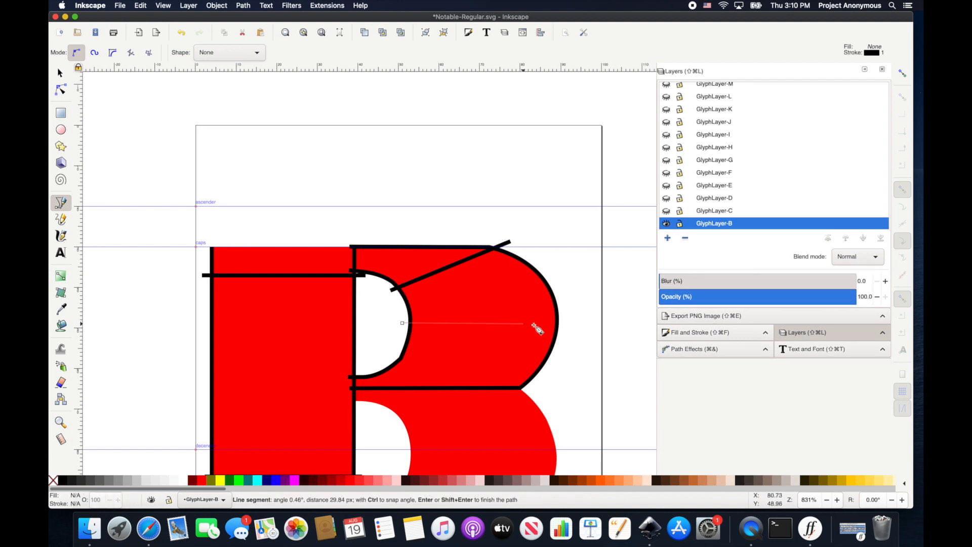
pyautogui.click(566, 323)
pyautogui.press('Return')
# Draw a slanted rung from the counter to the notch and short vertical rungs near the stem at the bowl's lower and upper ends
pyautogui.click(394, 349)
pyautogui.click(530, 388)
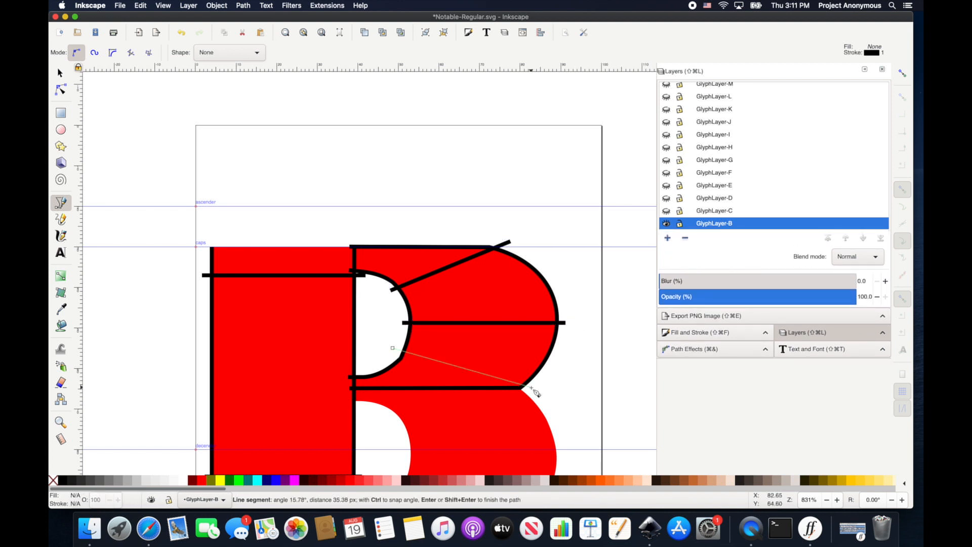
pyautogui.press('Return')
pyautogui.click(364, 370)
pyautogui.click(364, 393)
pyautogui.press('Return')
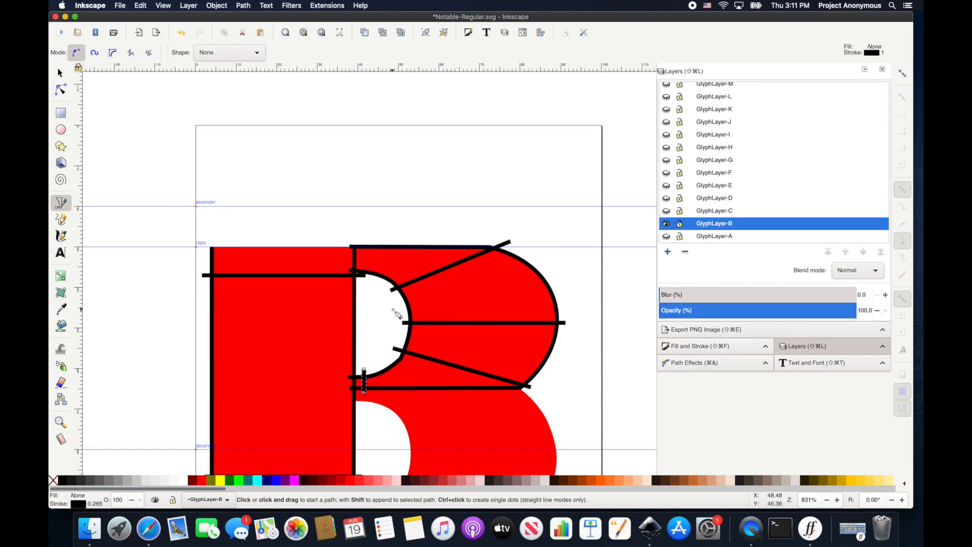
pyautogui.click(372, 278)
pyautogui.click(373, 238)
pyautogui.press('Return')
# Select the upper bowl's two rails and five rungs and combine them into one path
pyautogui.press('s')
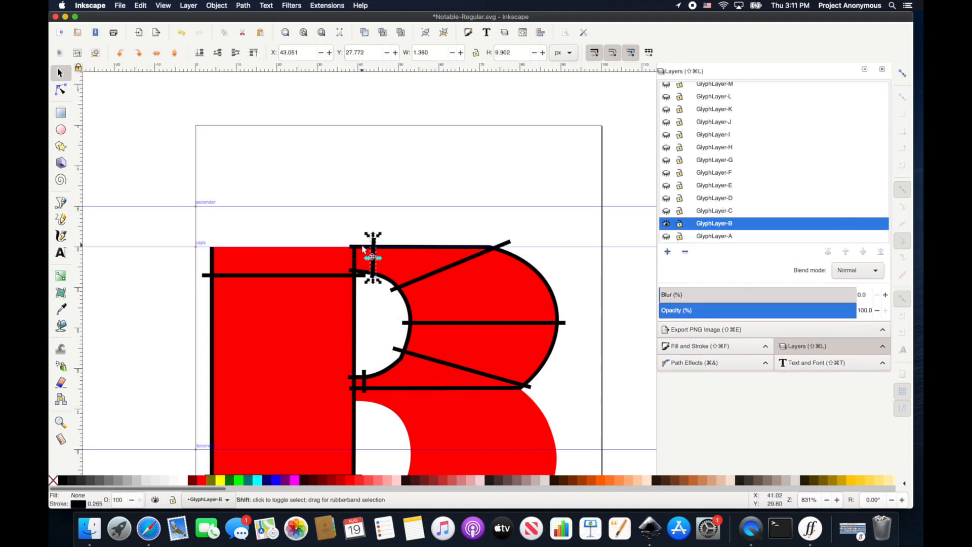
pyautogui.keyDown('shift'); pyautogui.click(363, 247); pyautogui.keyUp('shift')
pyautogui.keyDown('shift'); pyautogui.click(386, 278); pyautogui.keyUp('shift')
pyautogui.keyDown('shift'); pyautogui.click(430, 274); pyautogui.keyUp('shift')
pyautogui.keyDown('shift'); pyautogui.click(467, 323); pyautogui.keyUp('shift')
pyautogui.keyDown('shift'); pyautogui.click(450, 364); pyautogui.keyUp('shift')
pyautogui.keyDown('shift'); pyautogui.click(363, 384); pyautogui.keyUp('shift')
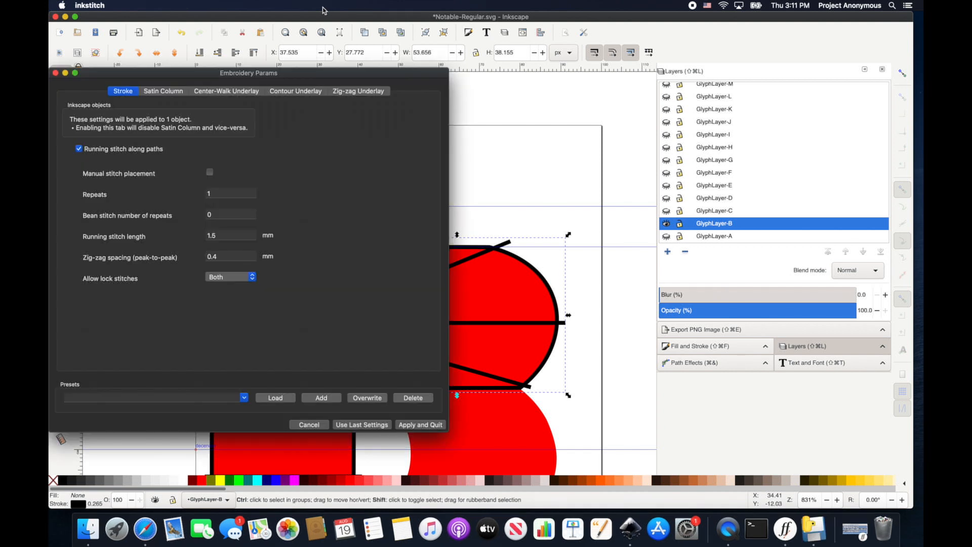
# Enable the custom satin column for the combined upper bowl path and apply the embroidery parameters
pyautogui.click(163, 91)
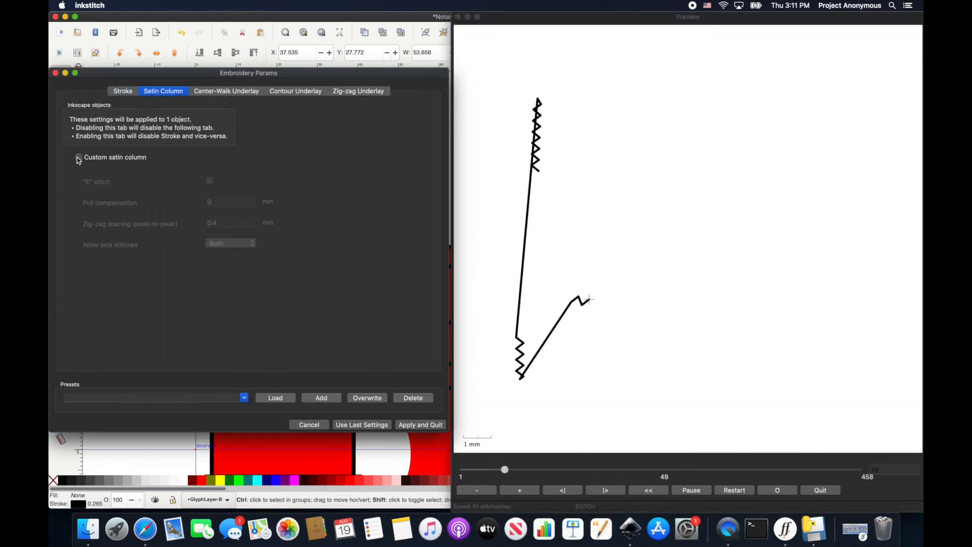
pyautogui.click(79, 157)
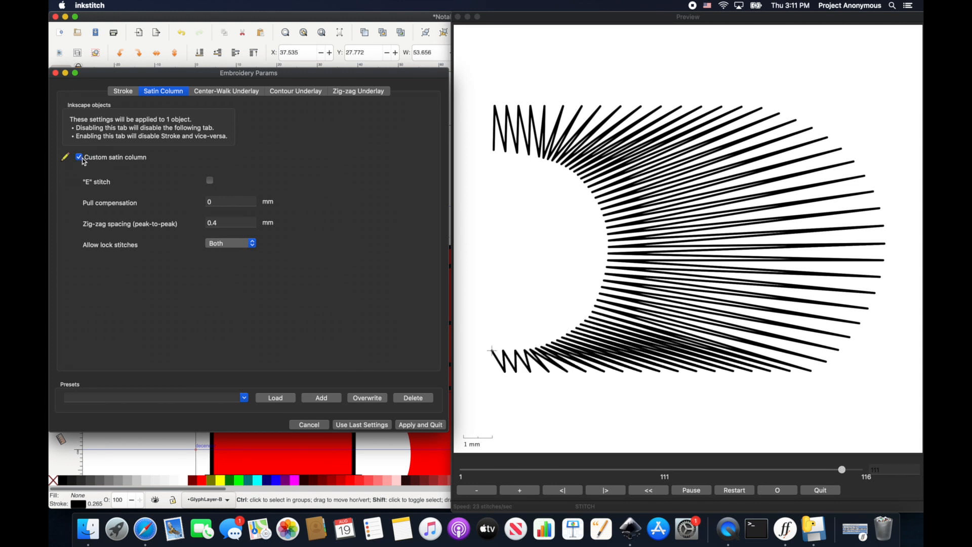
pyautogui.click(420, 425)
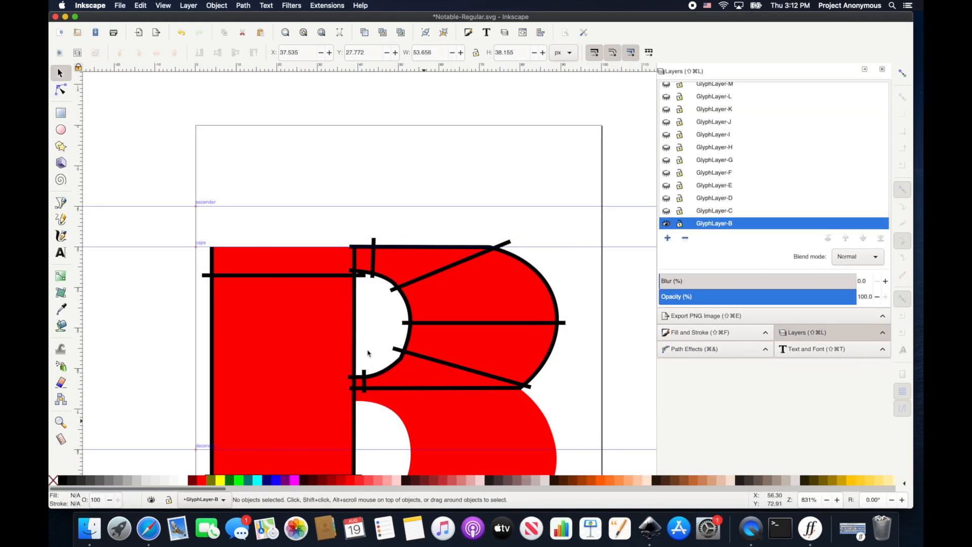
# Copy and paste the upper bowl's satin column and position the copy over the B's lower bowl
pyautogui.scroll(-8, 406, 303)
pyautogui.hscroll(2, 406, 304)
pyautogui.click(517, 191)
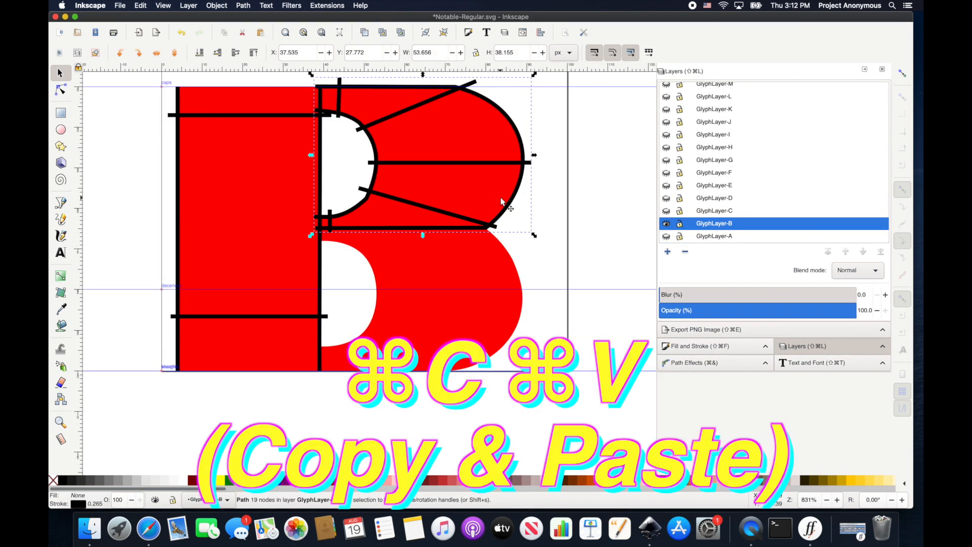
pyautogui.press('super+c')
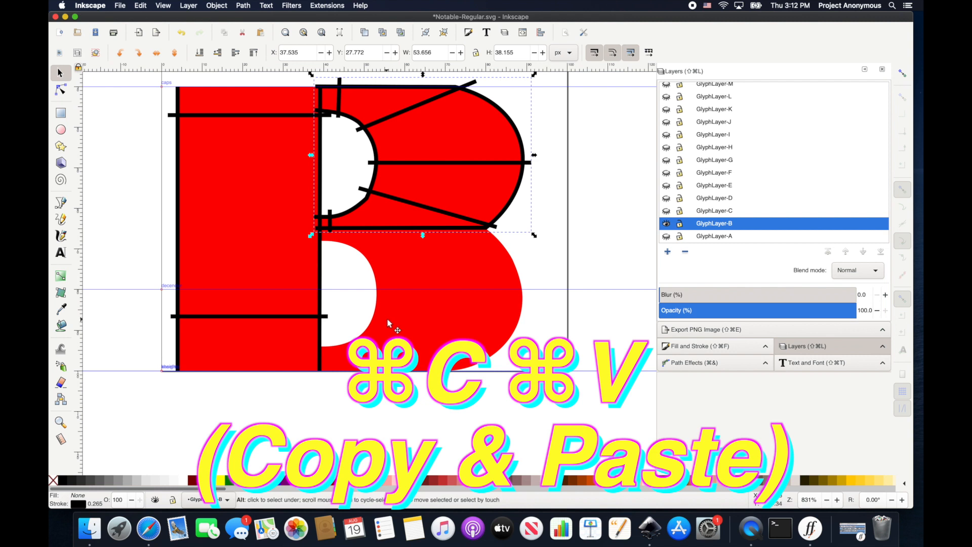
pyautogui.press('super+v')
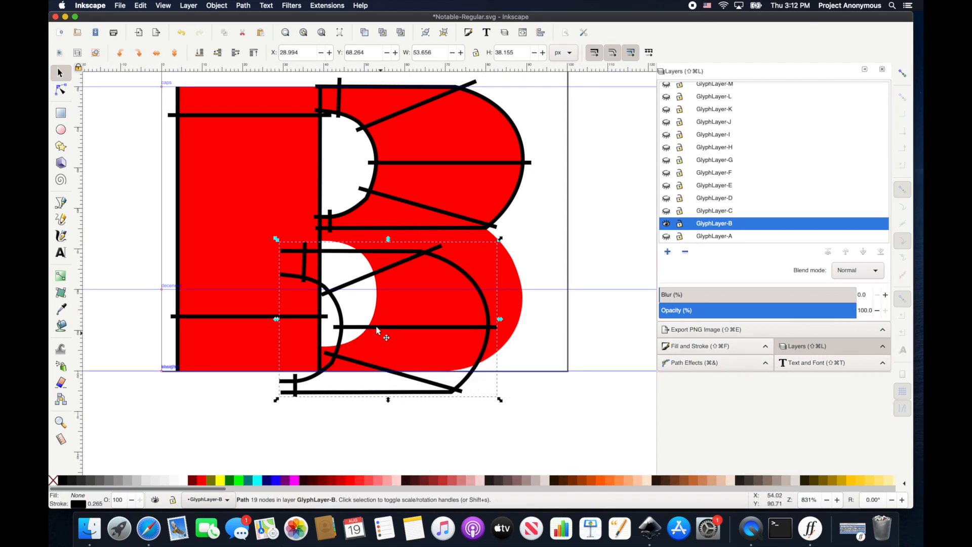
pyautogui.moveTo(383, 327); pyautogui.dragTo(420, 302)
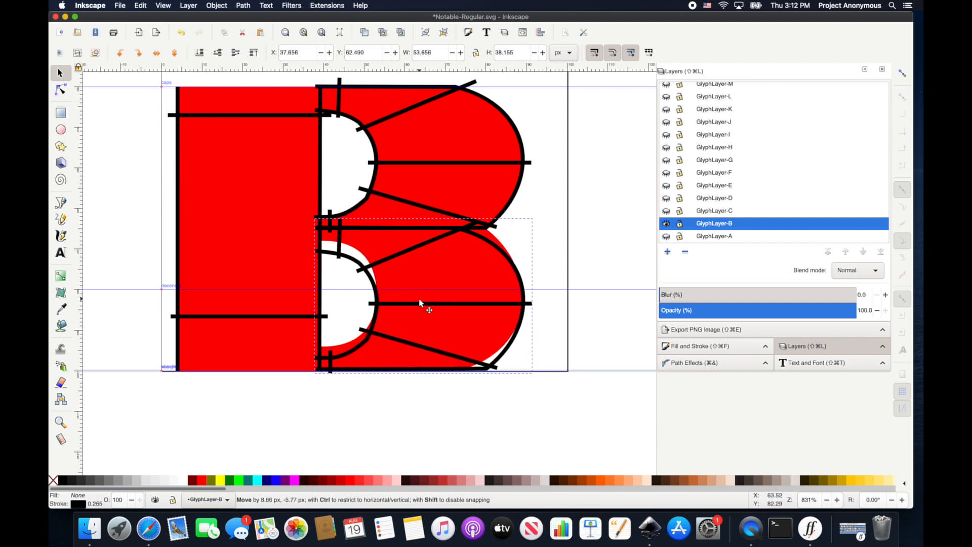
pyautogui.moveTo(420, 302); pyautogui.dragTo(419, 302)
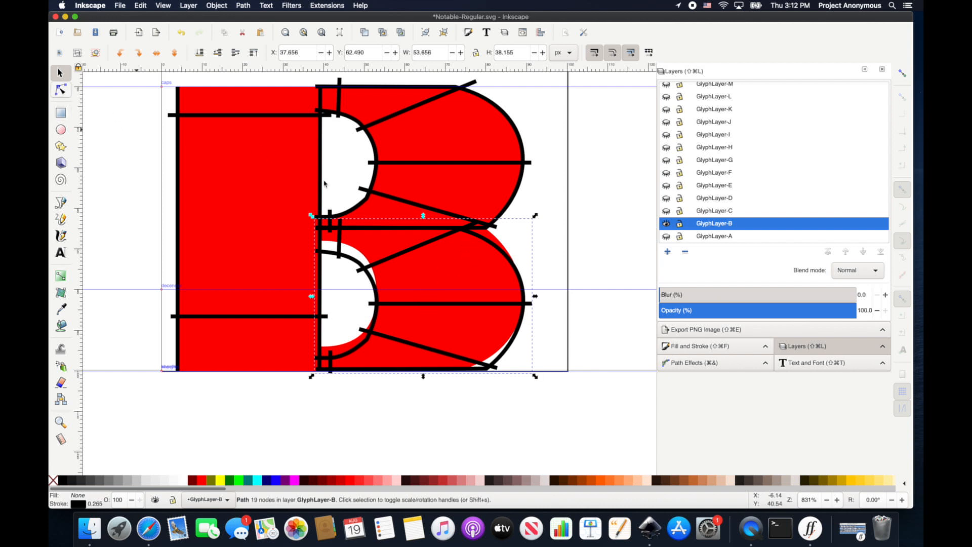
# Adjust the copied column's nodes and curves so its outer and inner rails follow the lower bowl's outline
pyautogui.click(61, 90)
pyautogui.moveTo(458, 228); pyautogui.dragTo(490, 230)
pyautogui.moveTo(538, 299); pyautogui.dragTo(526, 297)
pyautogui.moveTo(487, 369); pyautogui.dragTo(471, 368)
pyautogui.moveTo(360, 262); pyautogui.dragTo(360, 252)
pyautogui.moveTo(314, 251); pyautogui.dragTo(314, 241)
pyautogui.moveTo(367, 339); pyautogui.dragTo(363, 334)
pyautogui.moveTo(315, 358)
pyautogui.mouseDown()
pyautogui.moveTo(315, 345)
pyautogui.moveTo(330, 348)
pyautogui.mouseUp()
pyautogui.moveTo(376, 308); pyautogui.dragTo(381, 310)
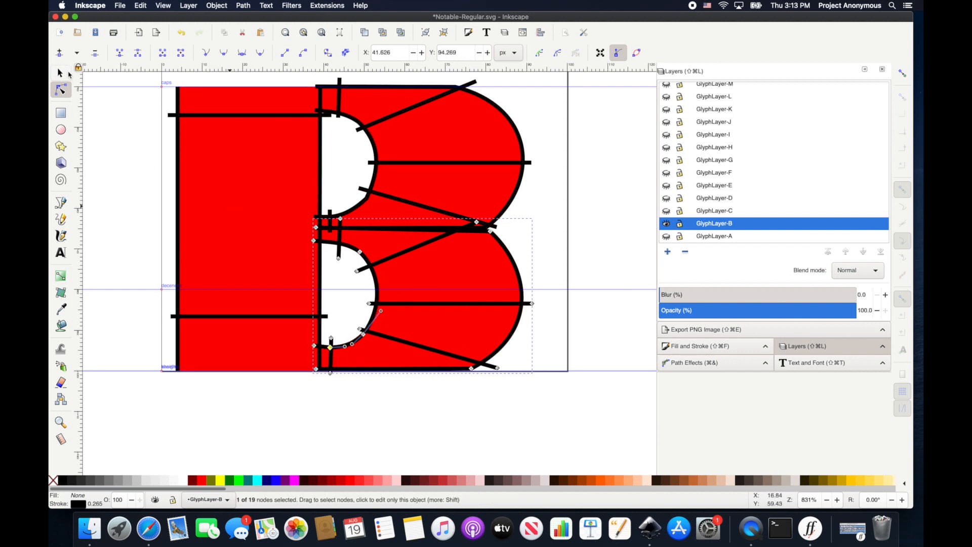
# Delete the red B outline from behind the satin columns
pyautogui.click(62, 74)
pyautogui.click(256, 209)
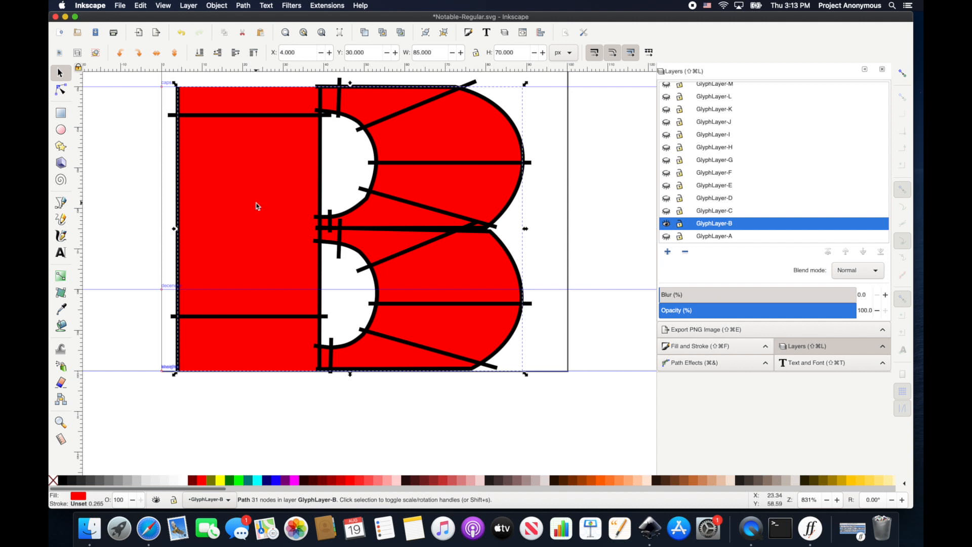
pyautogui.press('Delete')
# Auto-route the B's three satin columns with the Ink/Stitch satin tool and select all the resulting routed parts to open their embroidery params
pyautogui.scroll(-1, 251, 202)
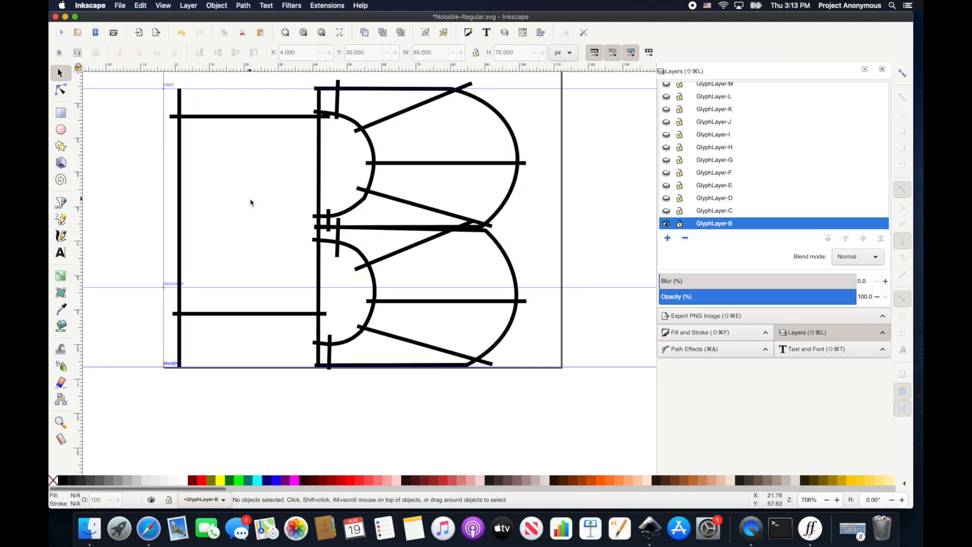
pyautogui.scroll(-2, 251, 202)
pyautogui.moveTo(183, 129); pyautogui.dragTo(418, 291)
pyautogui.click(329, 7)
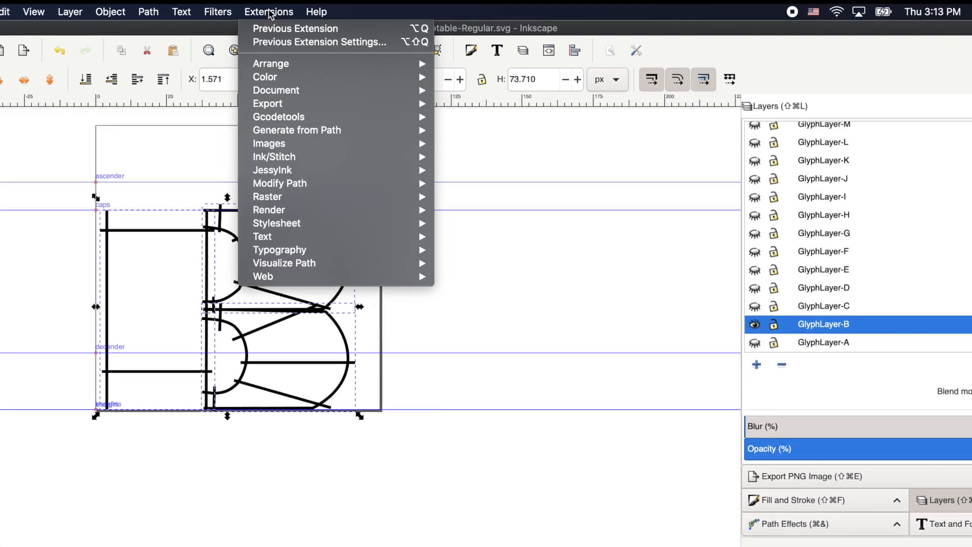
pyautogui.moveTo(326, 156)
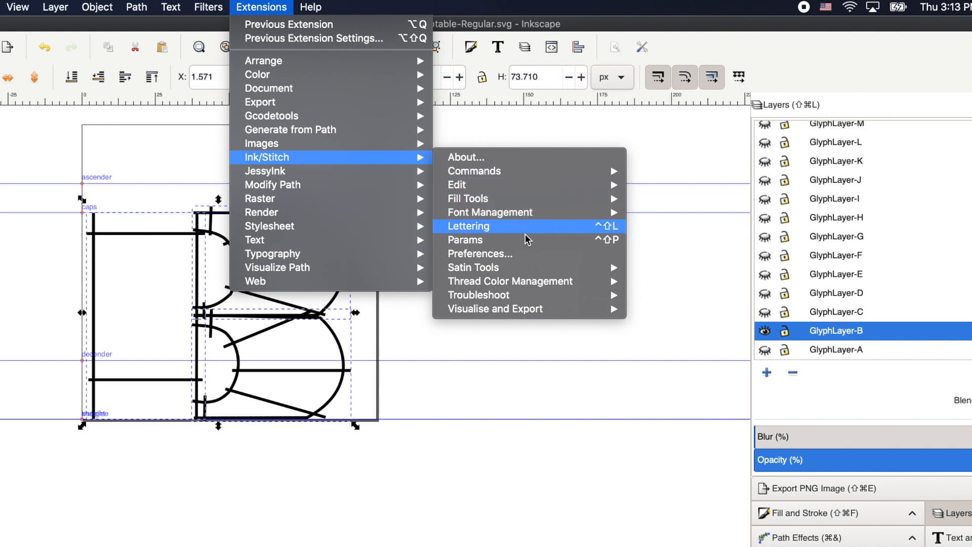
pyautogui.moveTo(607, 267)
pyautogui.click(663, 272)
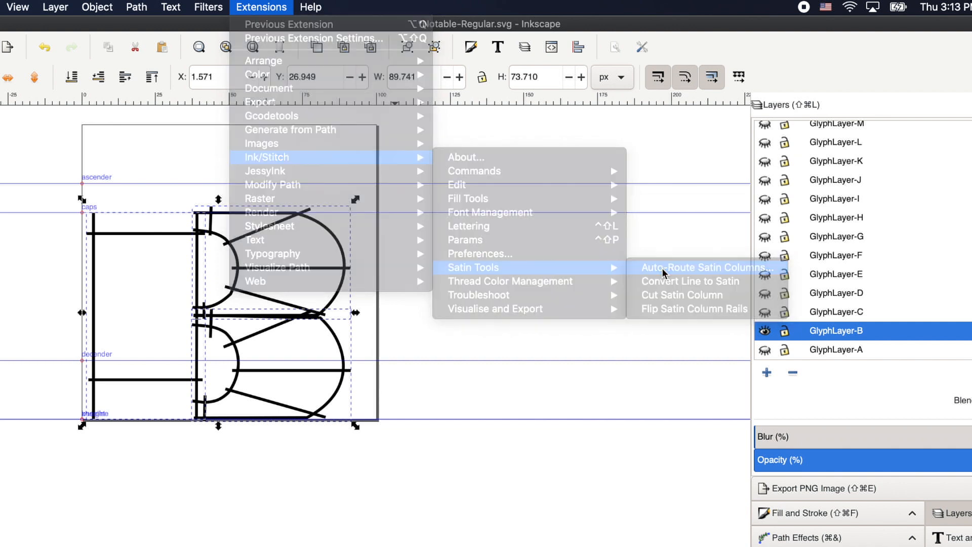
pyautogui.click(536, 429)
pyautogui.click(468, 430)
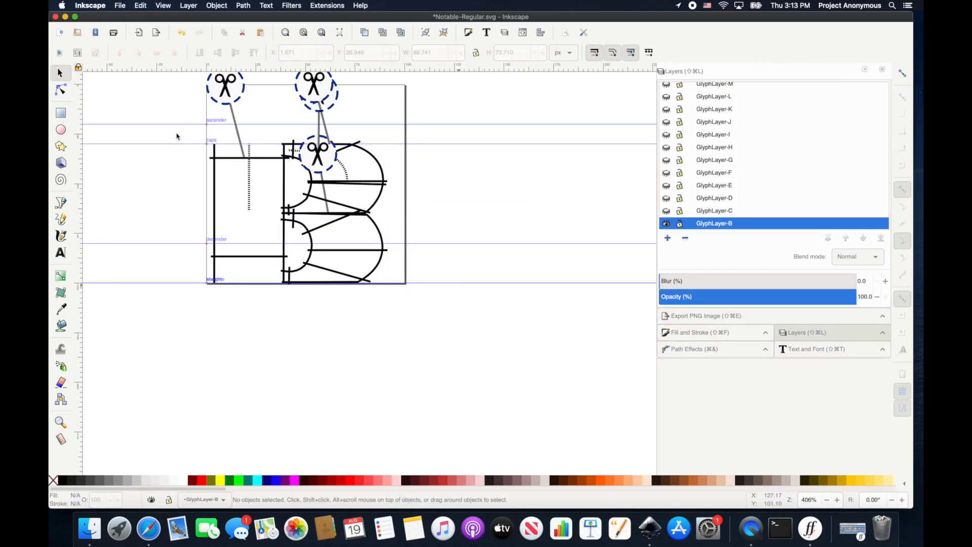
pyautogui.moveTo(177, 133); pyautogui.dragTo(462, 309)
pyautogui.press('shift+super+p')
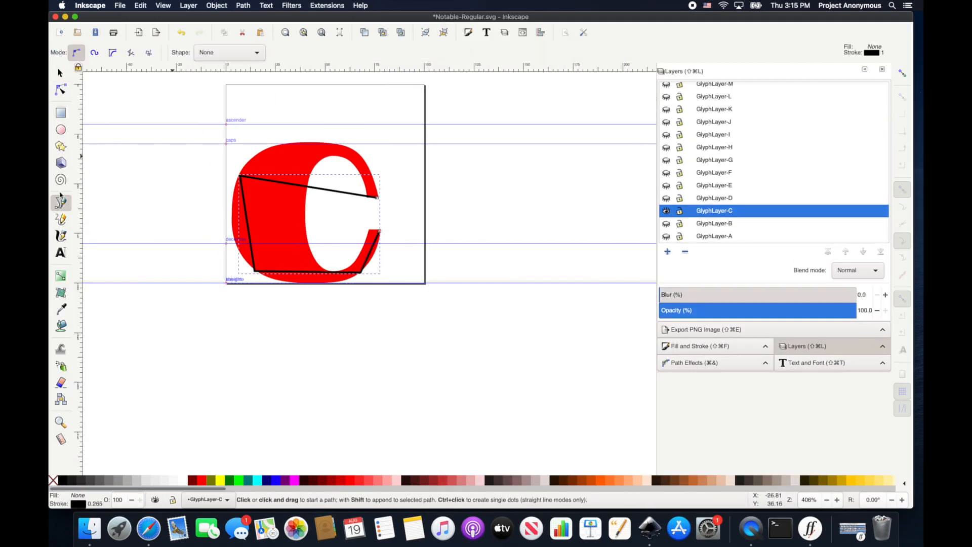
# Bend the C's straight rail segments into curves following the red outline, adding a node at the outer rail's top
pyautogui.scroll(3, 312, 320)
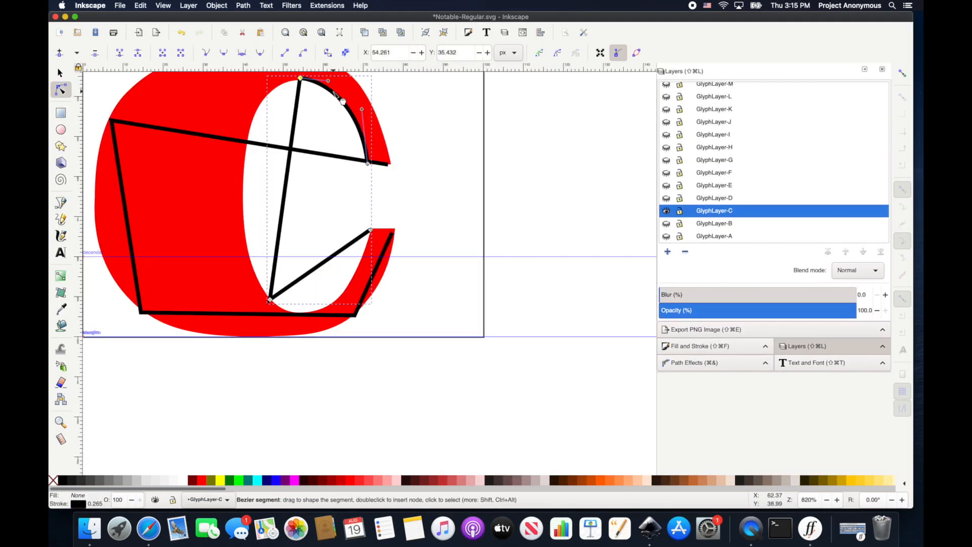
pyautogui.moveTo(374, 275); pyautogui.dragTo(386, 283)
pyautogui.moveTo(248, 314); pyautogui.dragTo(282, 351)
pyautogui.moveTo(141, 312); pyautogui.dragTo(121, 290)
pyautogui.moveTo(124, 314); pyautogui.dragTo(132, 357)
pyautogui.scroll(3, 243, 203)
pyautogui.moveTo(253, 192); pyautogui.dragTo(243, 105)
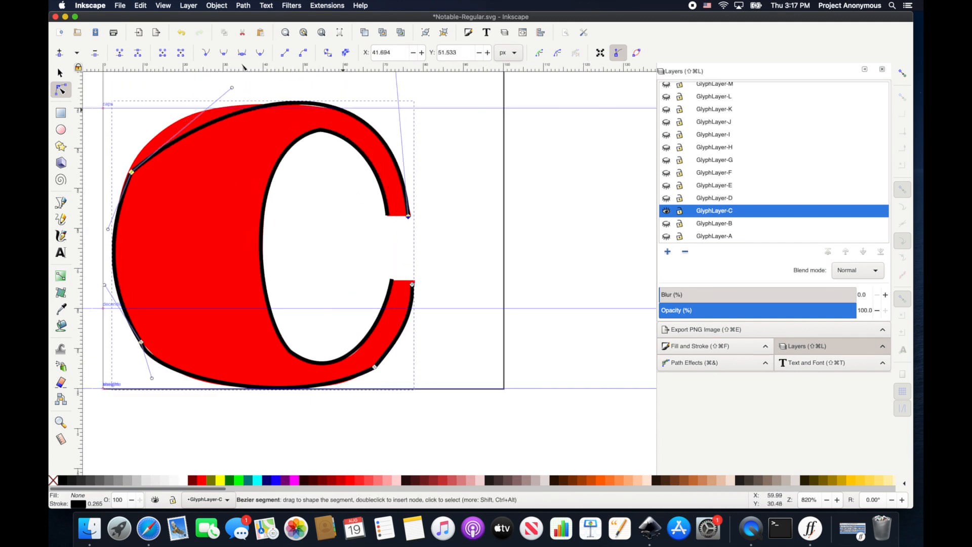
pyautogui.doubleClick(300, 103)
pyautogui.moveTo(144, 121); pyautogui.dragTo(149, 125)
# Draw three straight rungs crossing both rails along the C's lower arm, from its open end to the bottom of the curve
pyautogui.click(61, 203)
pyautogui.click(378, 288)
pyautogui.doubleClick(427, 291)
pyautogui.click(366, 309)
pyautogui.doubleClick(410, 341)
pyautogui.click(319, 333)
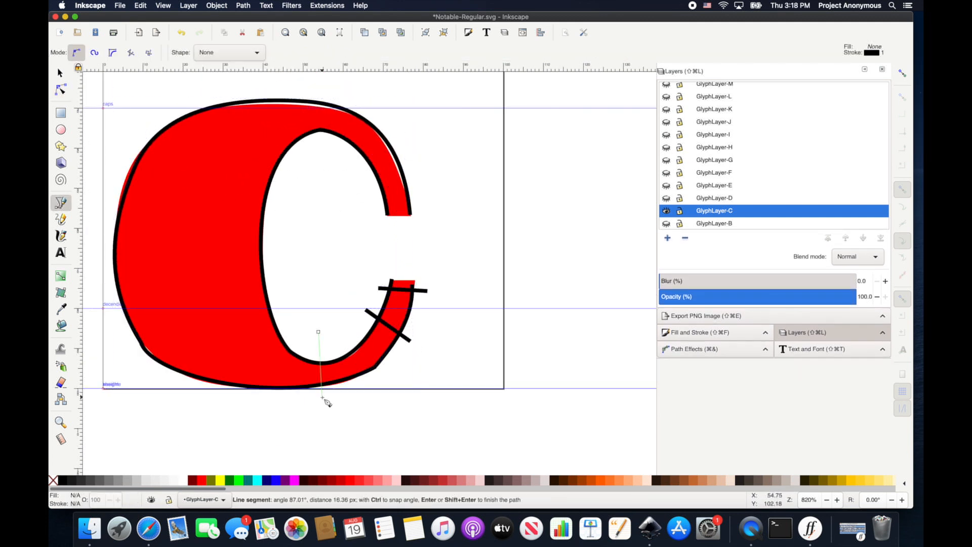
pyautogui.doubleClick(322, 397)
# Draw the remaining straight rungs across the C's thick stem and upper arm, up to its upper open end
pyautogui.click(295, 293)
pyautogui.doubleClick(132, 347)
pyautogui.click(284, 228)
pyautogui.doubleClick(92, 229)
pyautogui.click(300, 176)
pyautogui.doubleClick(157, 94)
pyautogui.click(324, 162)
pyautogui.doubleClick(324, 81)
pyautogui.click(361, 176)
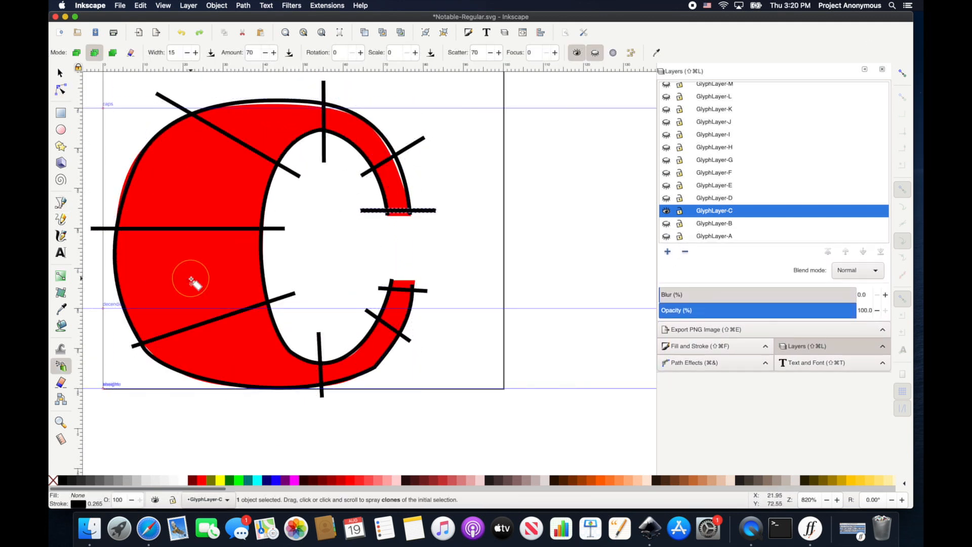
# Combine the C's rails and rungs into one path and apply it as a custom satin column in the Ink/Stitch params
pyautogui.moveTo(68, 288); pyautogui.dragTo(80, 68)
pyautogui.press('super+k')
pyautogui.click(327, 6)
pyautogui.click(163, 92)
pyautogui.click(79, 157)
pyautogui.click(637, 473)
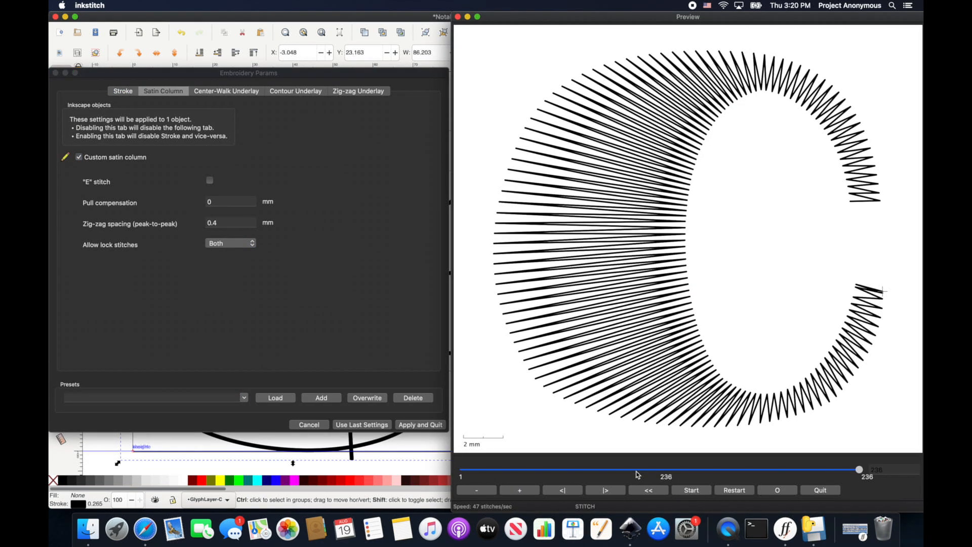
pyautogui.click(421, 425)
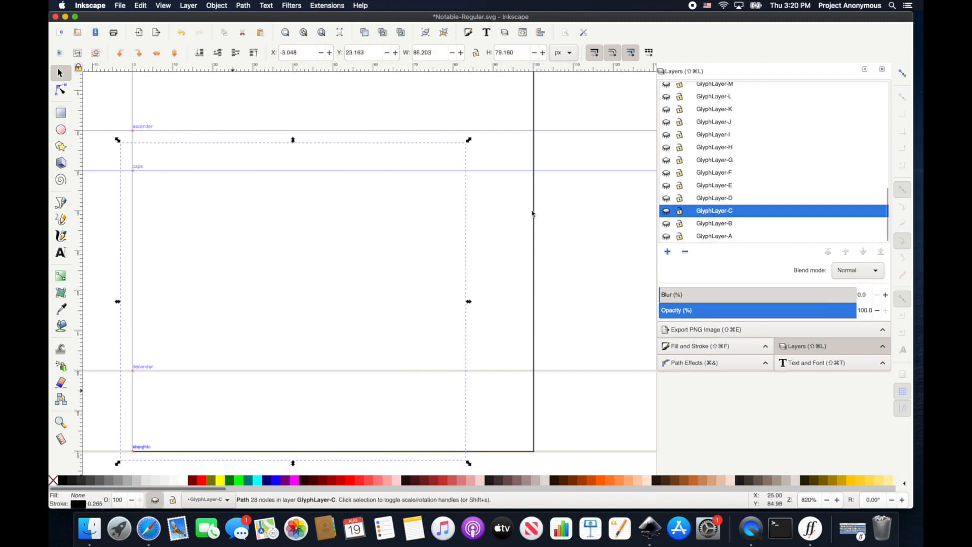
# View the letters on GlyphLayer-C and GlyphLayer-E one after the other, hiding each layer again
pyautogui.doubleClick(705, 216)
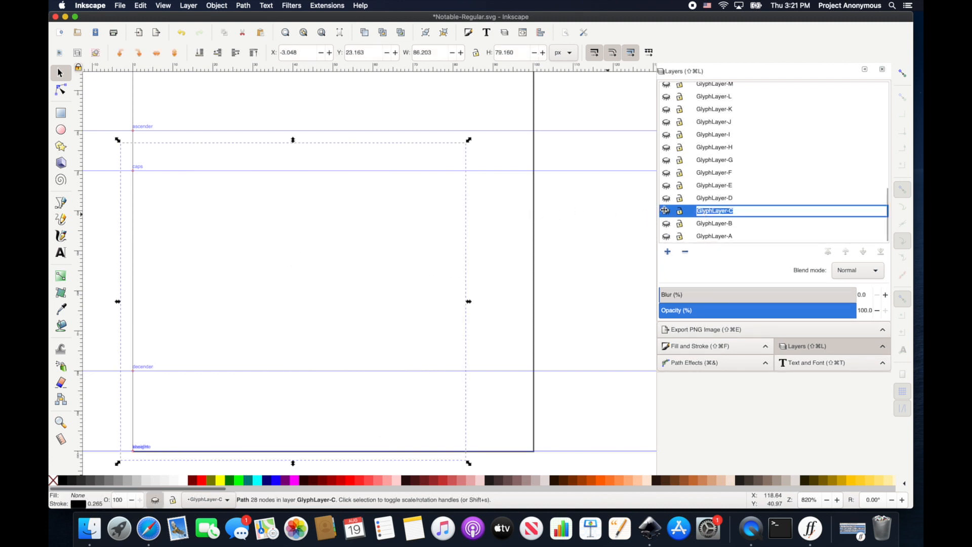
pyautogui.click(666, 213)
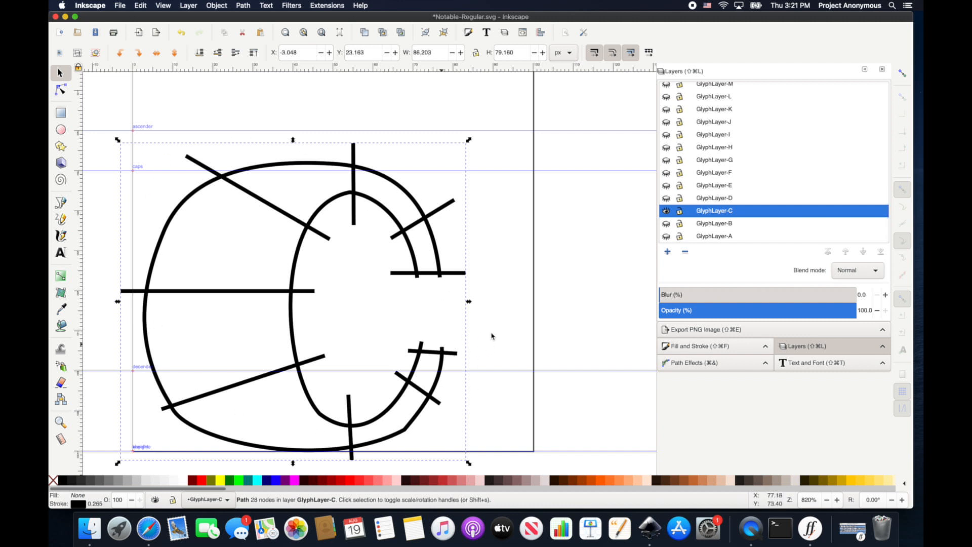
pyautogui.click(666, 186)
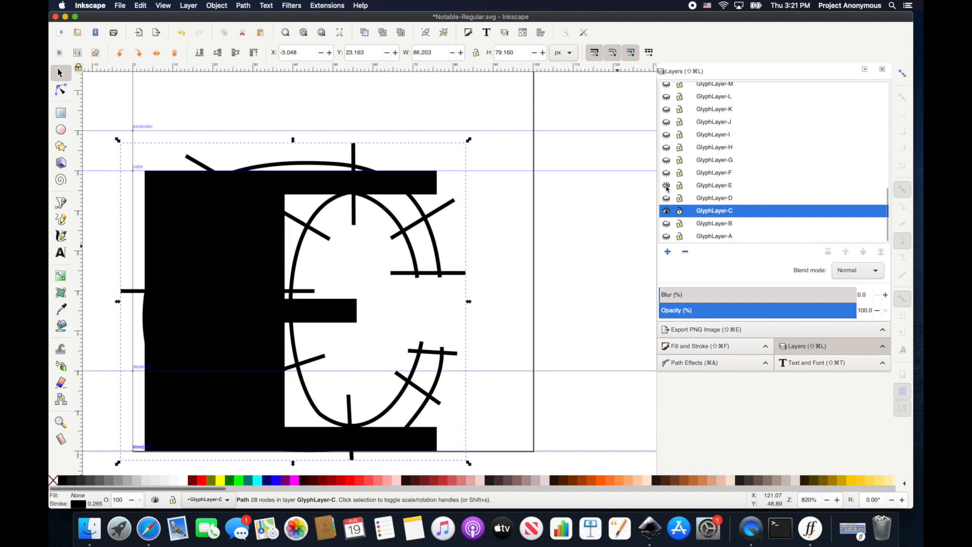
pyautogui.click(666, 211)
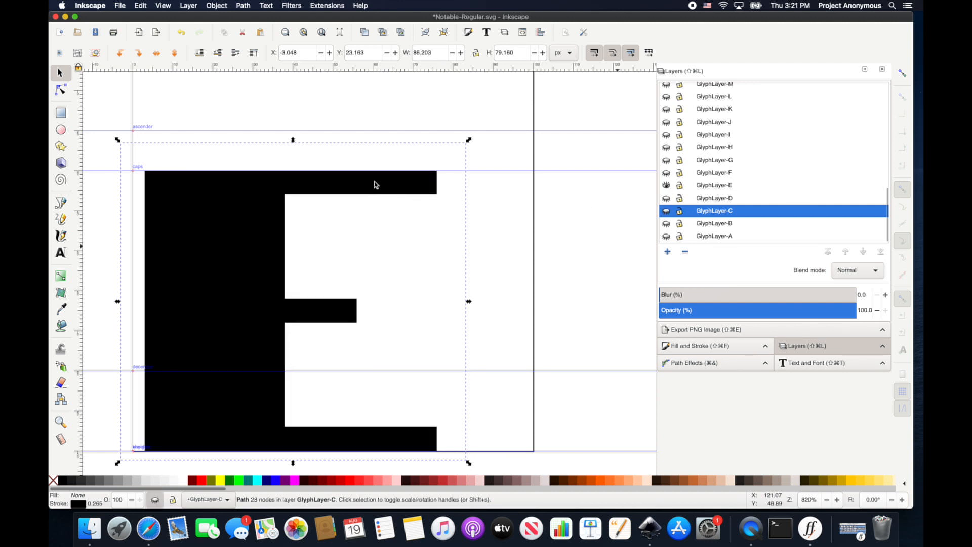
pyautogui.click(214, 194)
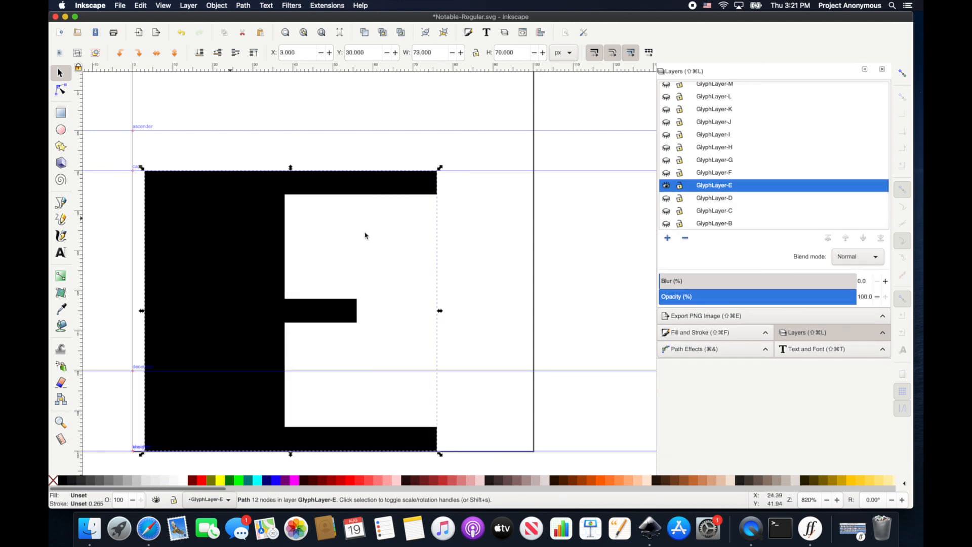
pyautogui.scroll(-2, 173, 224)
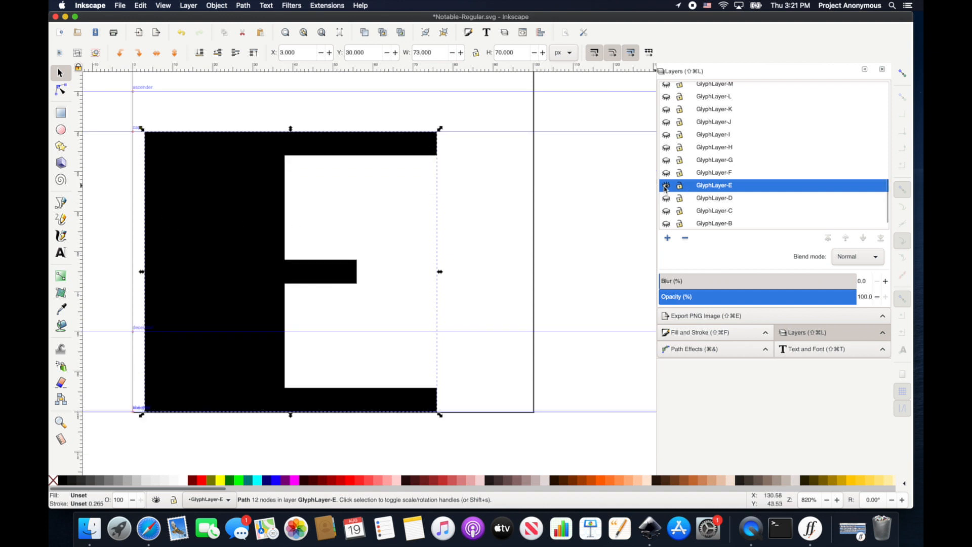
pyautogui.click(666, 187)
pyautogui.click(667, 186)
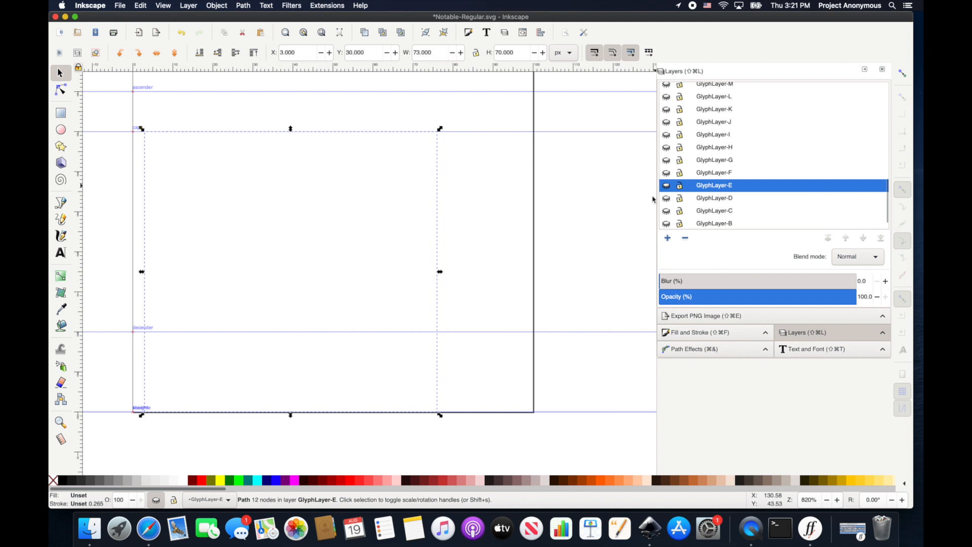
pyautogui.scroll(-1, 652, 199)
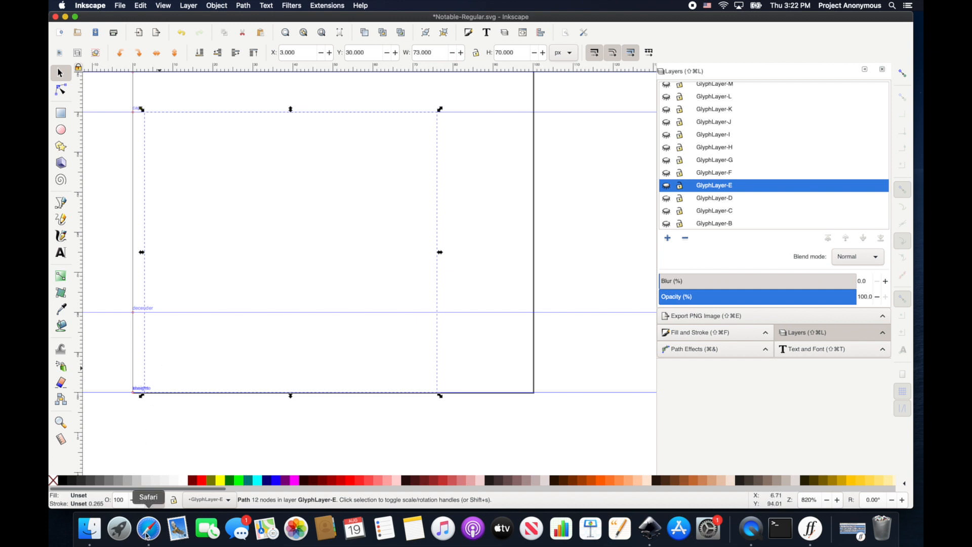
# Start saving the document under a new name and choose Inkscape SVG (*.svg) as the file format
pyautogui.click(119, 6)
pyautogui.click(142, 80)
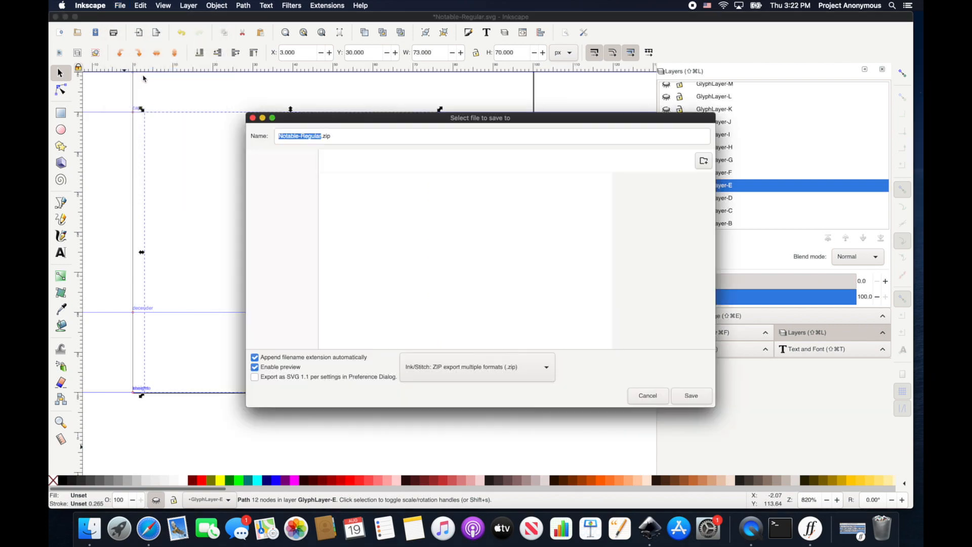
pyautogui.click(547, 372)
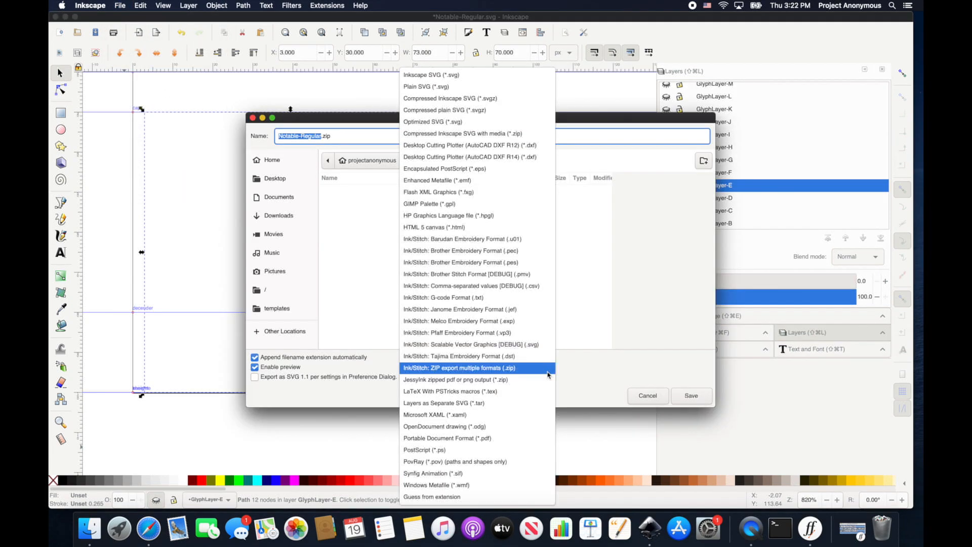
pyautogui.click(548, 372)
pyautogui.click(593, 343)
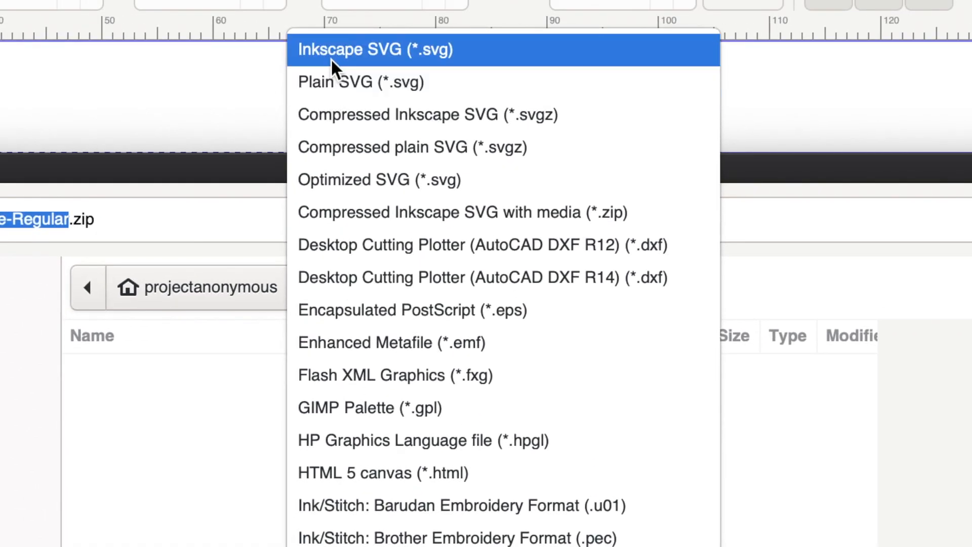
pyautogui.click(330, 8)
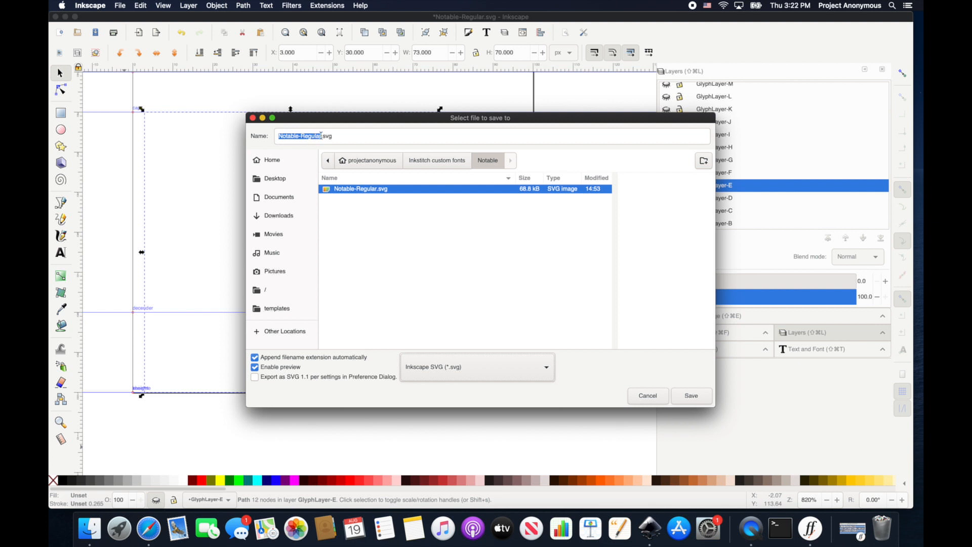
# Clear Notable-Regular from the file name, keeping only the .svg extension
pyautogui.click(322, 136)
pyautogui.press('BackSpace')
pyautogui.press('BackSpace')
pyautogui.press('BackSpace')
pyautogui.press('BackSpace')
pyautogui.press('BackSpace')
pyautogui.press('BackSpace')
pyautogui.press('BackSpace')
pyautogui.press('BackSpace')
pyautogui.press('BackSpace')
pyautogui.press('BackSpace')
pyautogui.press('BackSpace')
pyautogui.press('BackSpace')
pyautogui.press('BackSpace')
pyautogui.press('BackSpace')
pyautogui.press('BackSpace')
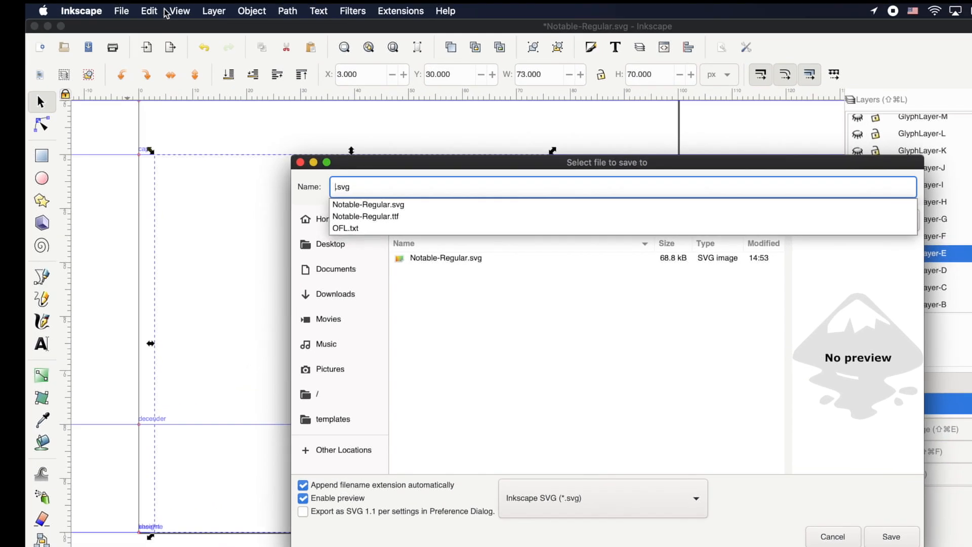
# Insert the rightwards arrow symbol from the Character Viewer before the extension and save the file as →.svg in the Notable folder
pyautogui.click(140, 6)
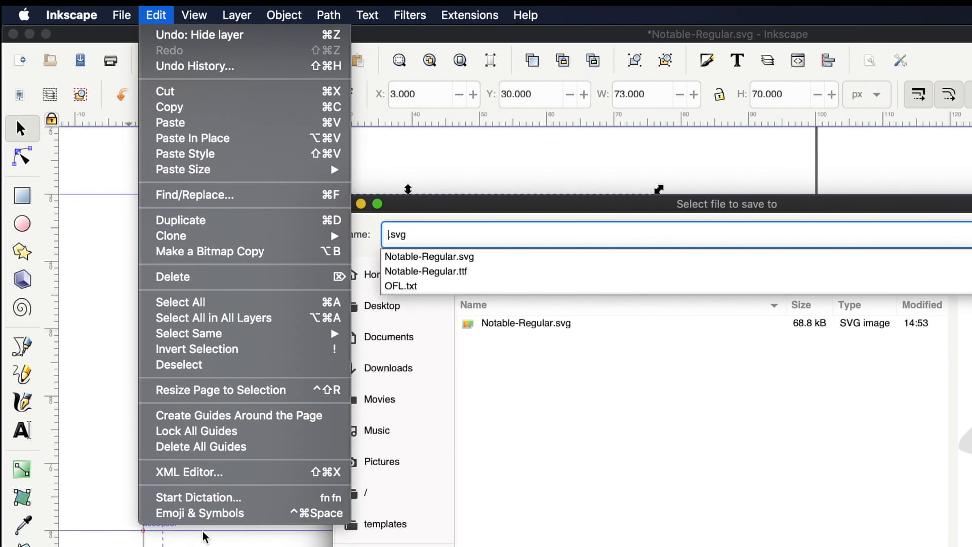
pyautogui.click(213, 514)
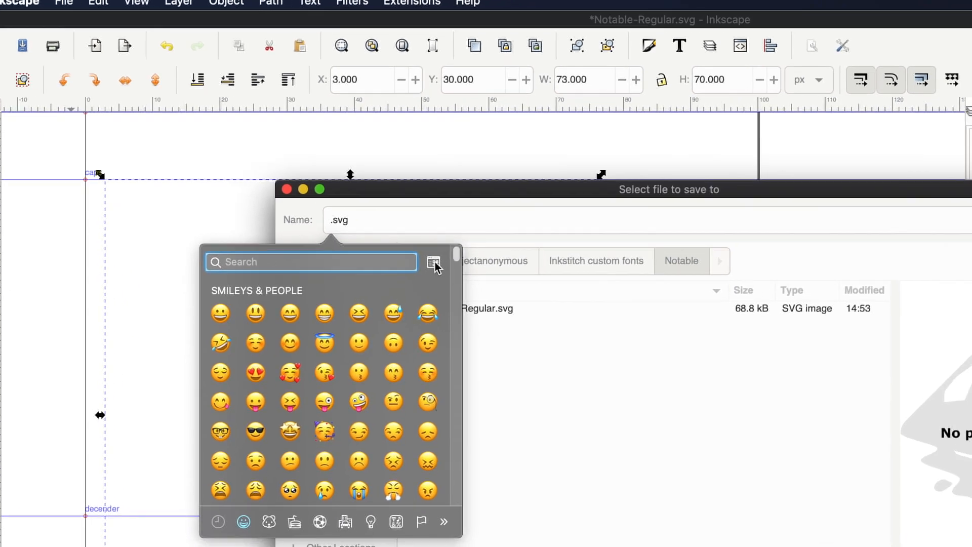
pyautogui.click(434, 264)
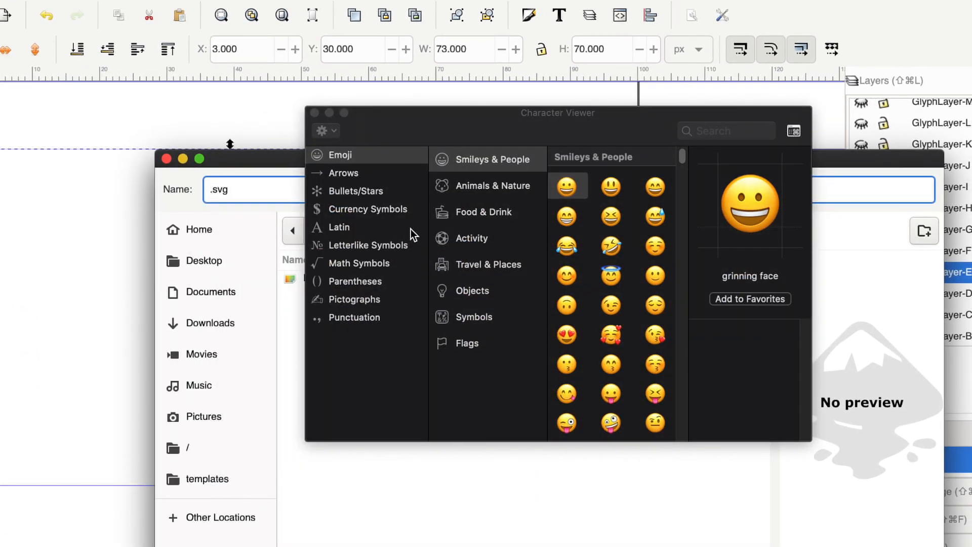
pyautogui.click(338, 174)
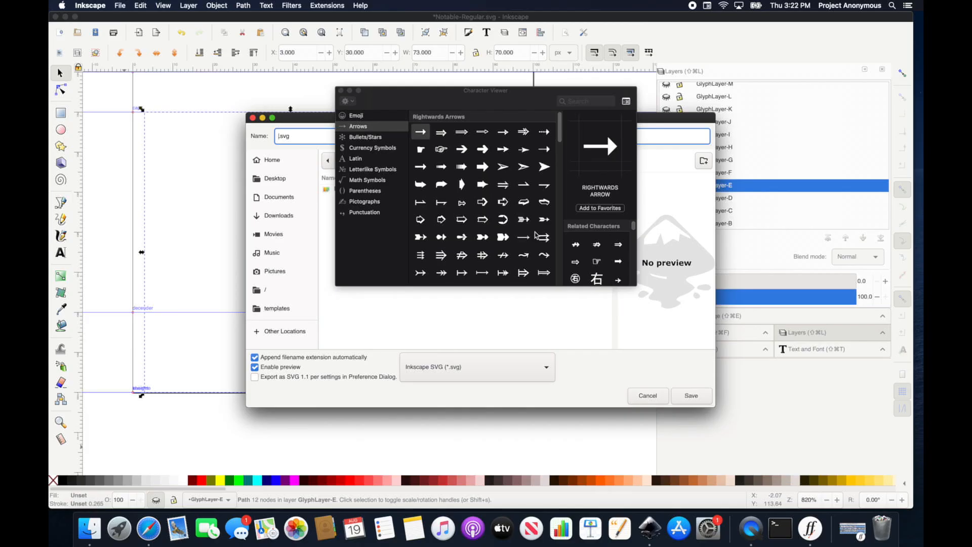
pyautogui.scroll(-5, 644, 355)
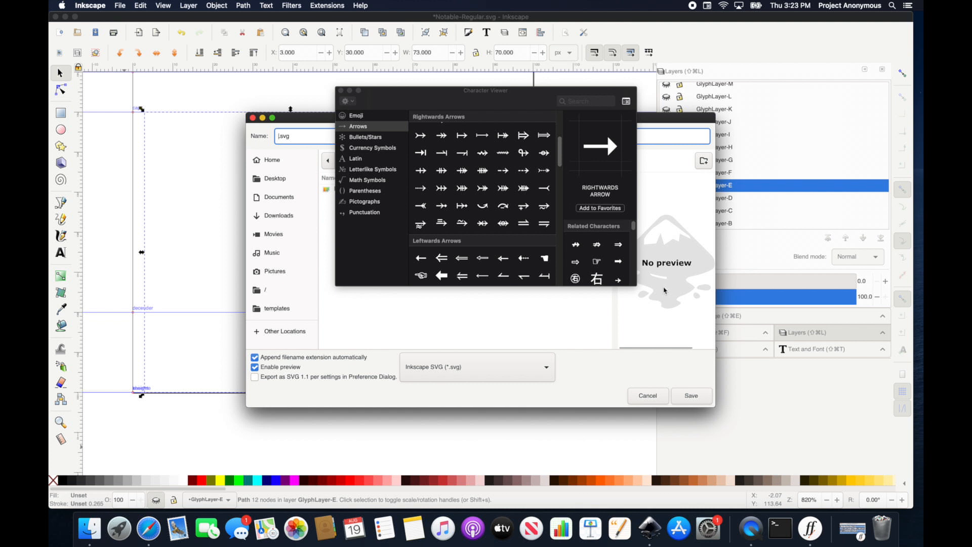
pyautogui.scroll(5, 436, 167)
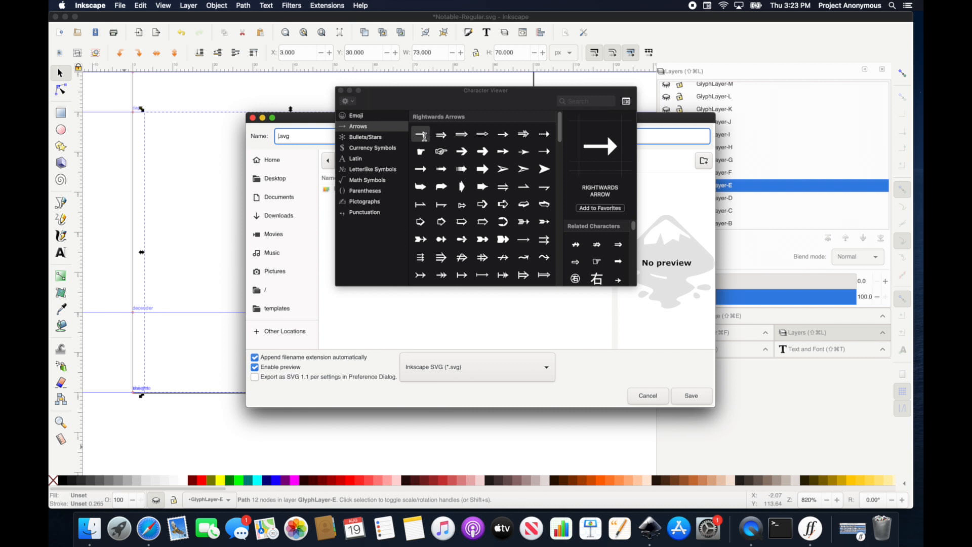
pyautogui.doubleClick(420, 134)
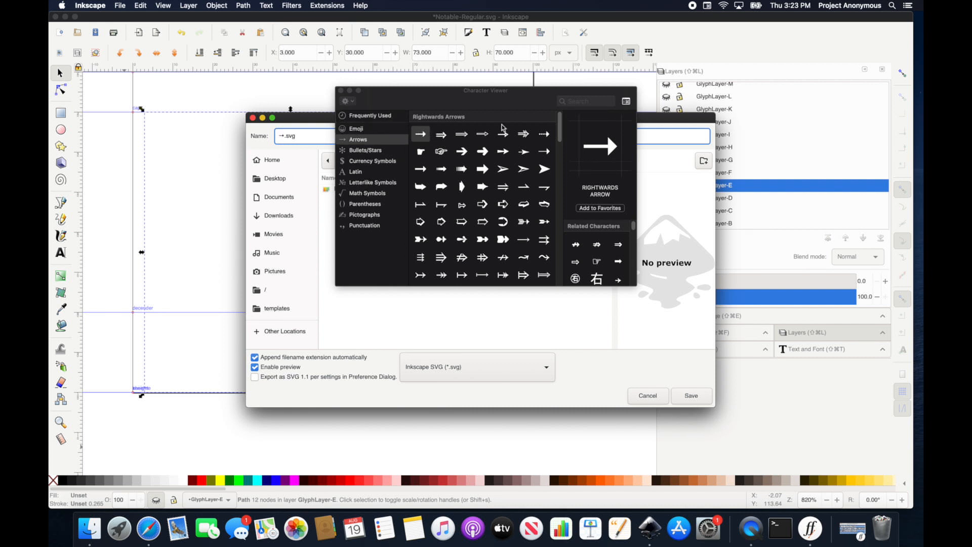
pyautogui.click(341, 90)
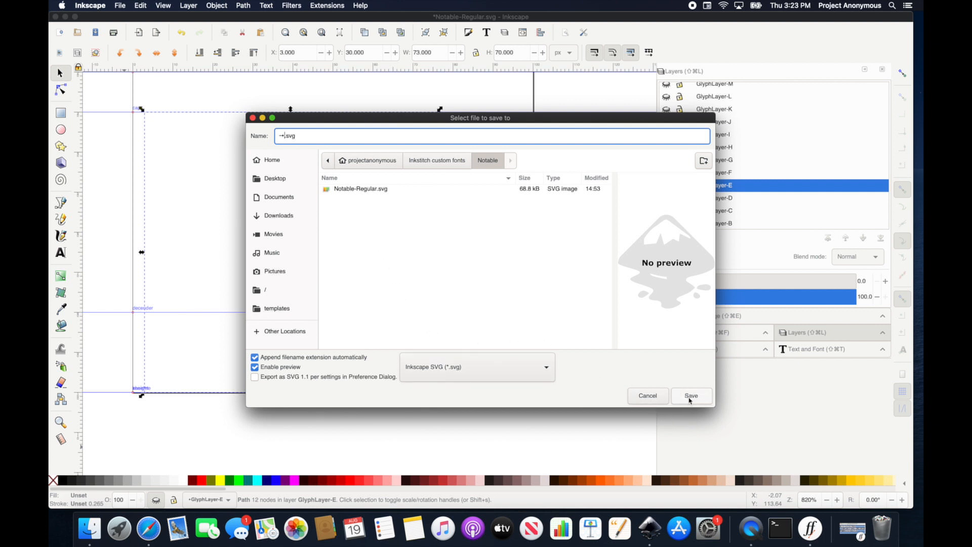
pyautogui.click(691, 396)
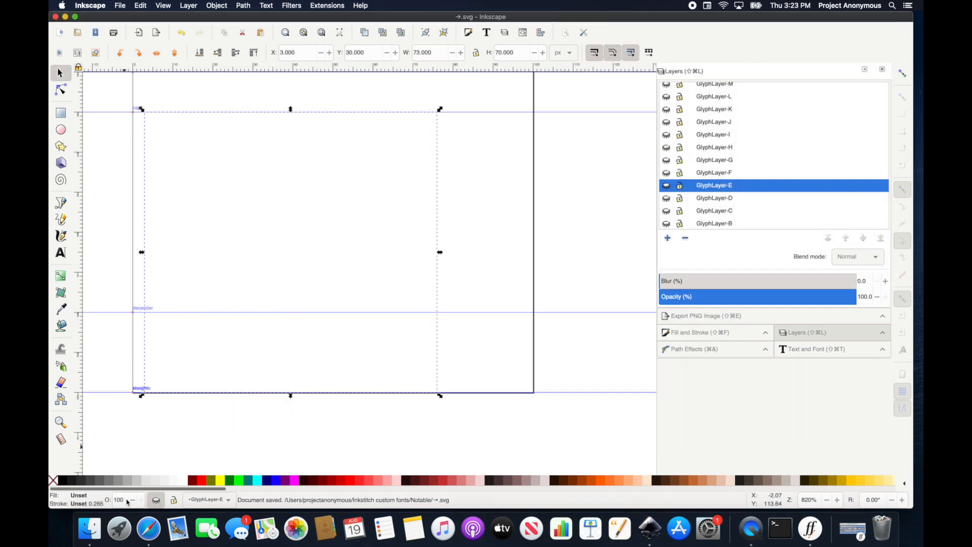
# Check the Notable folder's files in Finder and read the Generate JSON section of Ink/Stitch's Font Tools page
pyautogui.click(90, 528)
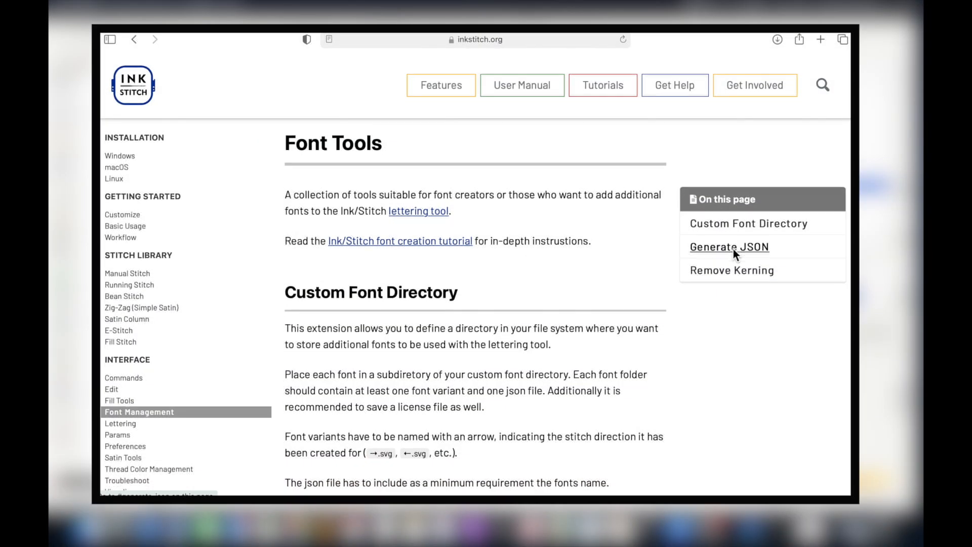
pyautogui.click(733, 248)
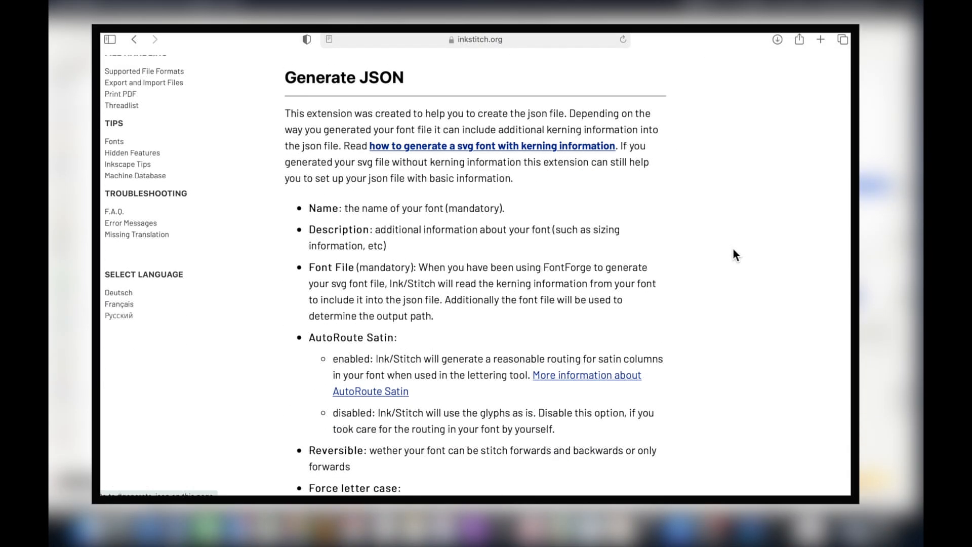
pyautogui.scroll(-5, 733, 249)
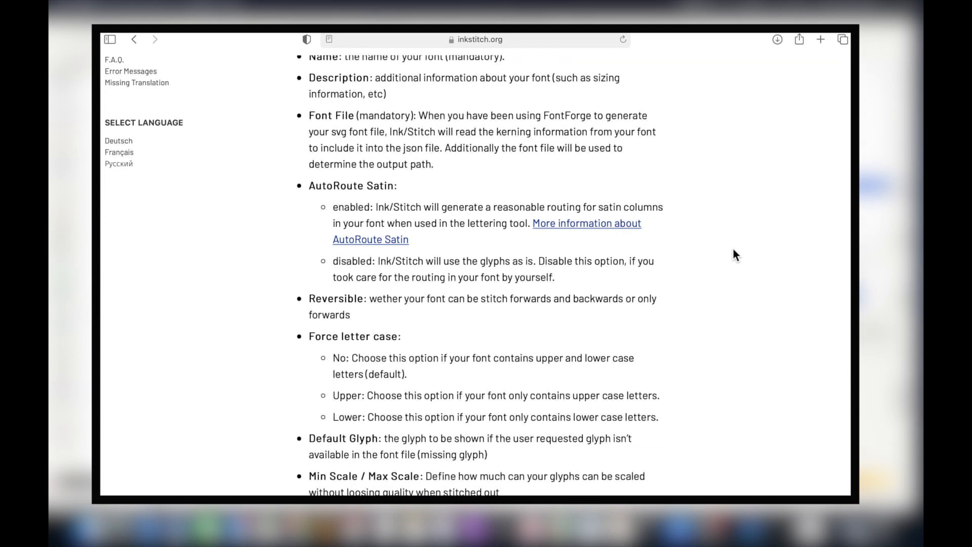
pyautogui.scroll(-4, 734, 250)
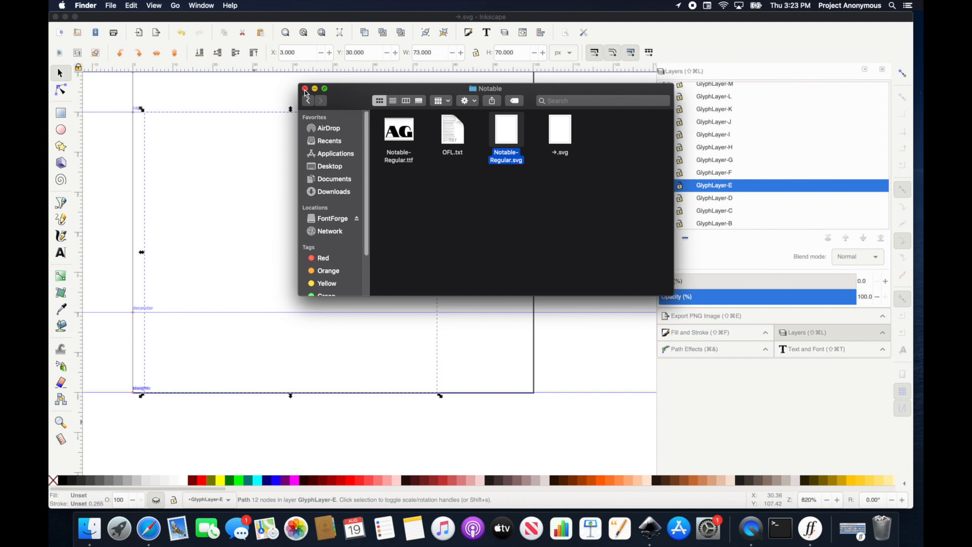
pyautogui.click(304, 88)
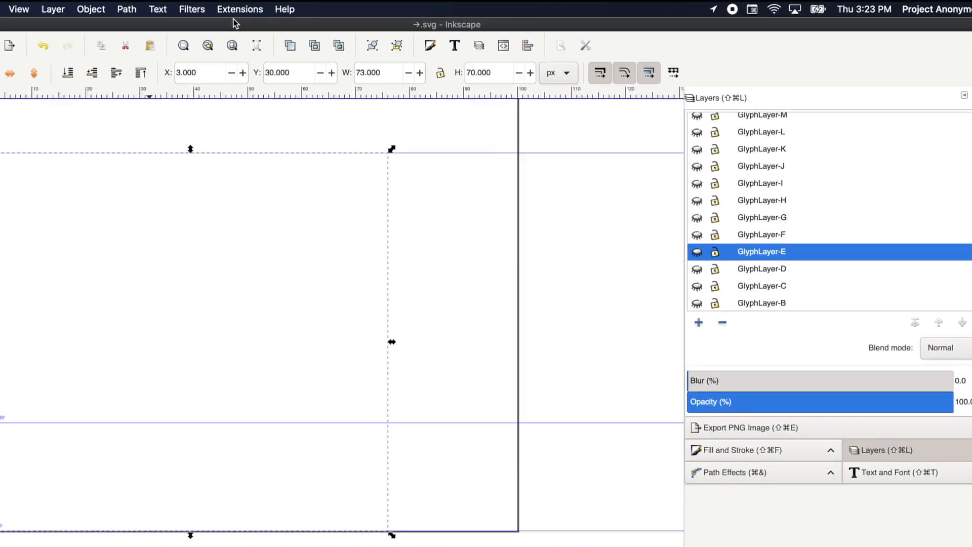
# Open Ink/Stitch's Generate JSON tool and select →.svg in the Notable folder as the SVG font file
pyautogui.click(315, 6)
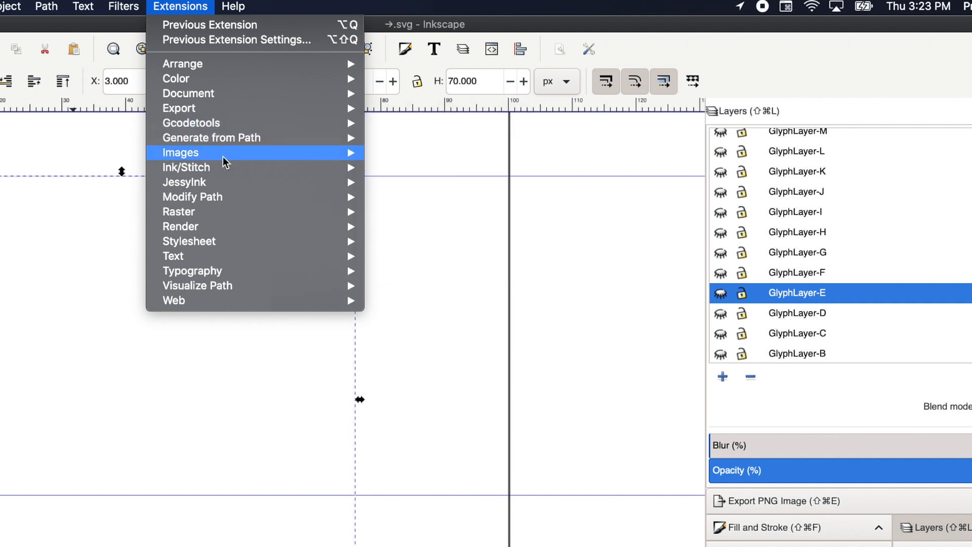
pyautogui.moveTo(265, 167)
pyautogui.moveTo(427, 231)
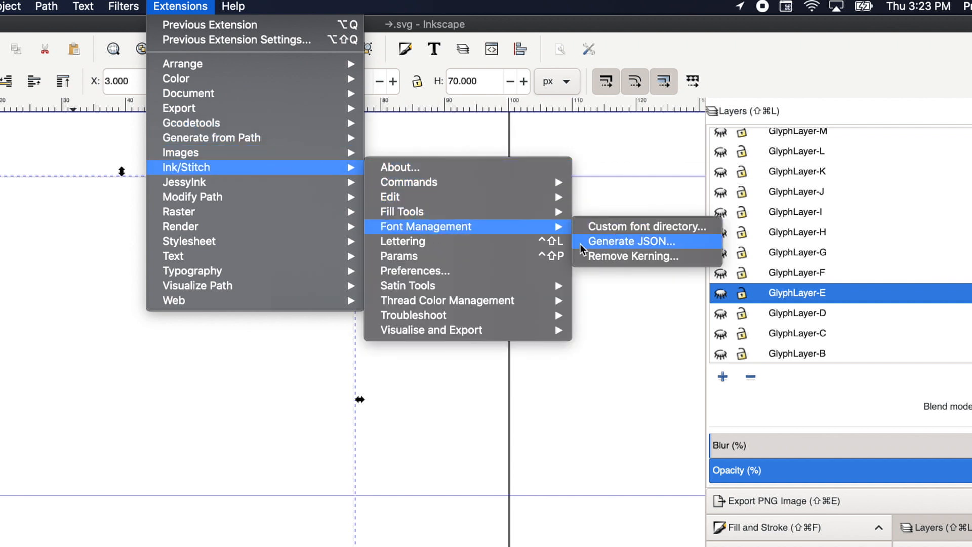
pyautogui.click(621, 244)
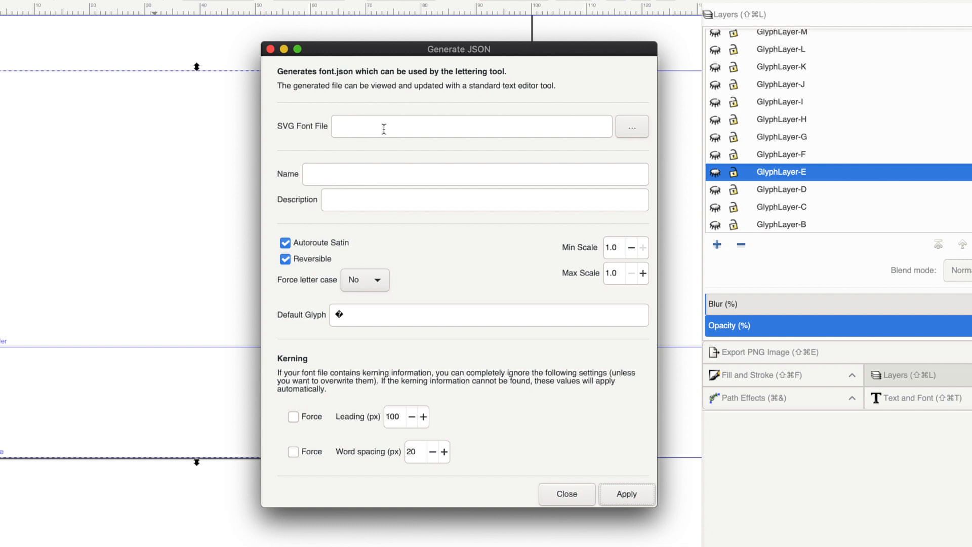
pyautogui.click(630, 128)
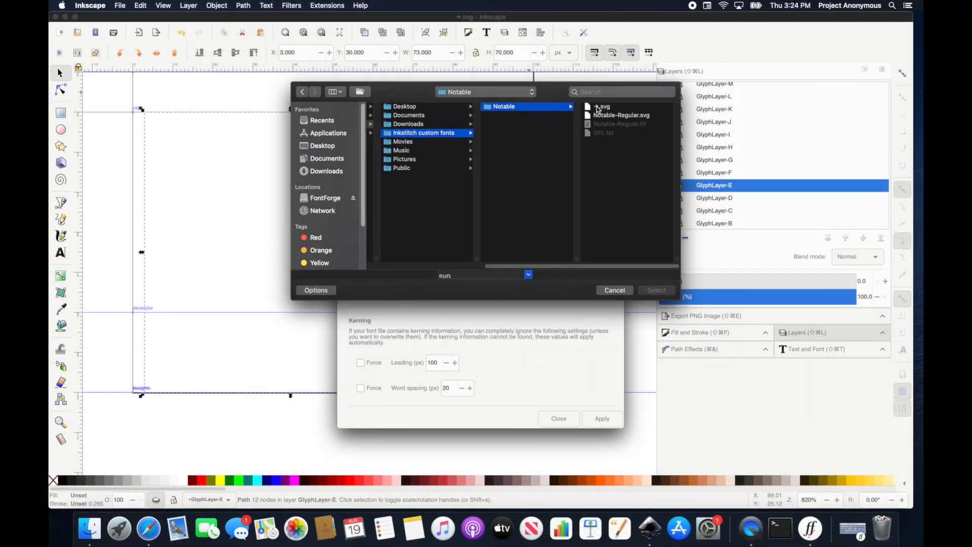
pyautogui.click(598, 109)
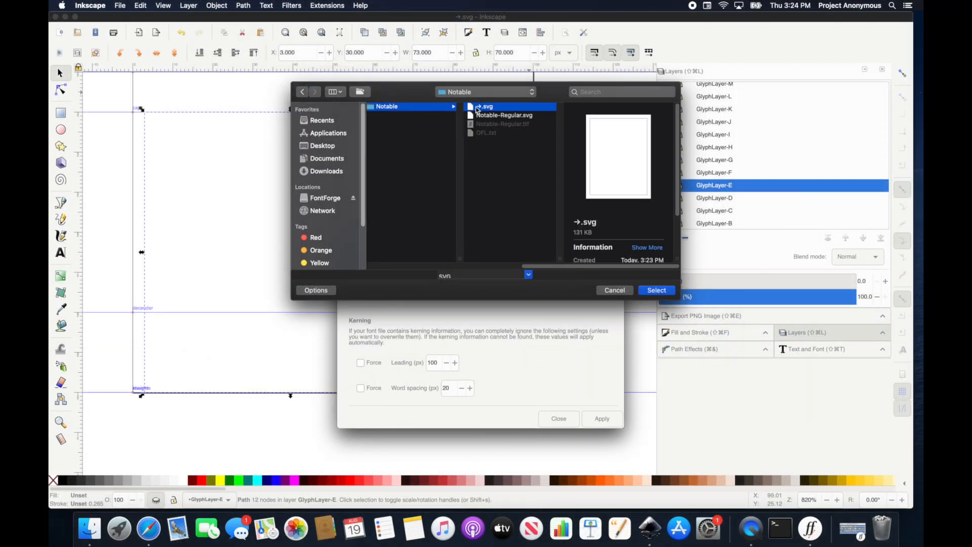
pyautogui.click(657, 291)
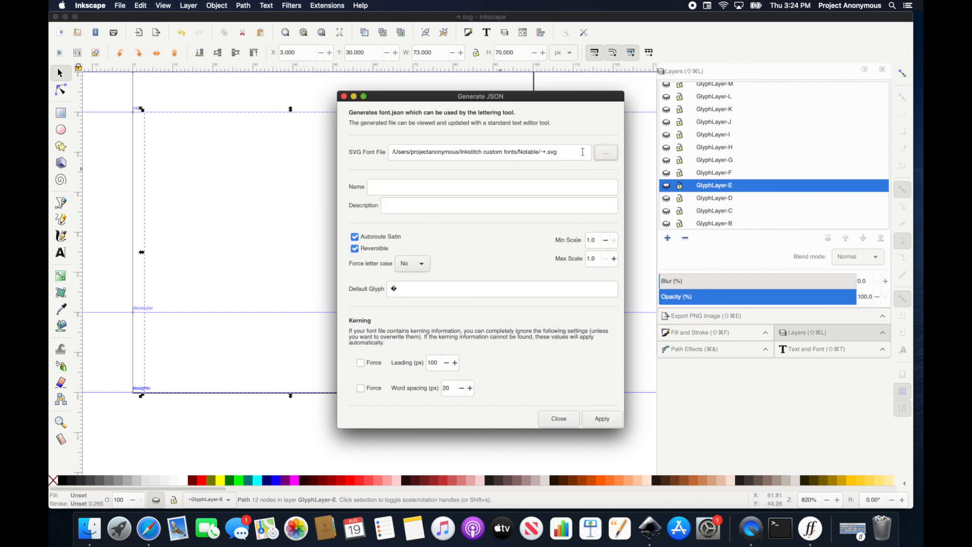
# Enter Notable as the font's name and test font as its description in the JSON settings
pyautogui.click(400, 185)
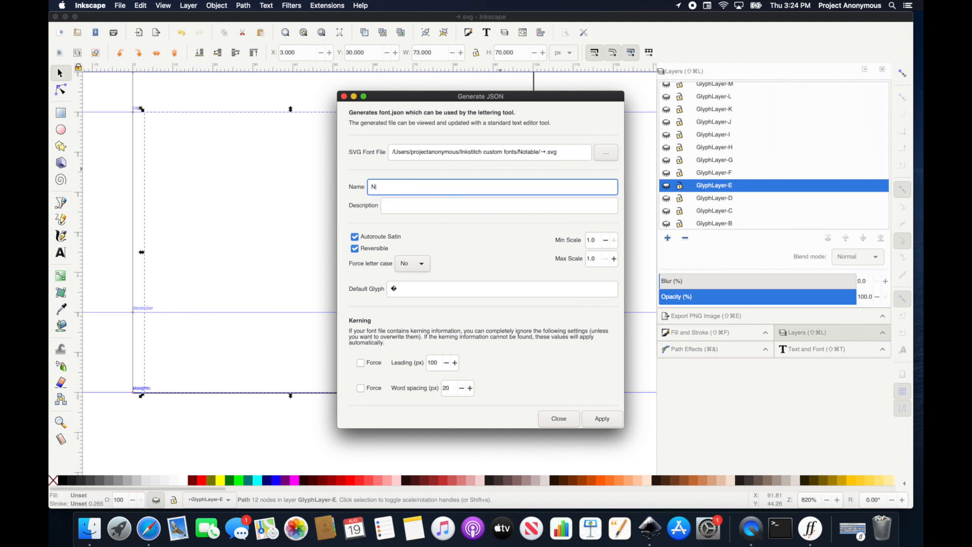
pyautogui.write('Notable')
pyautogui.press('Tab')
pyautogui.write('test font')
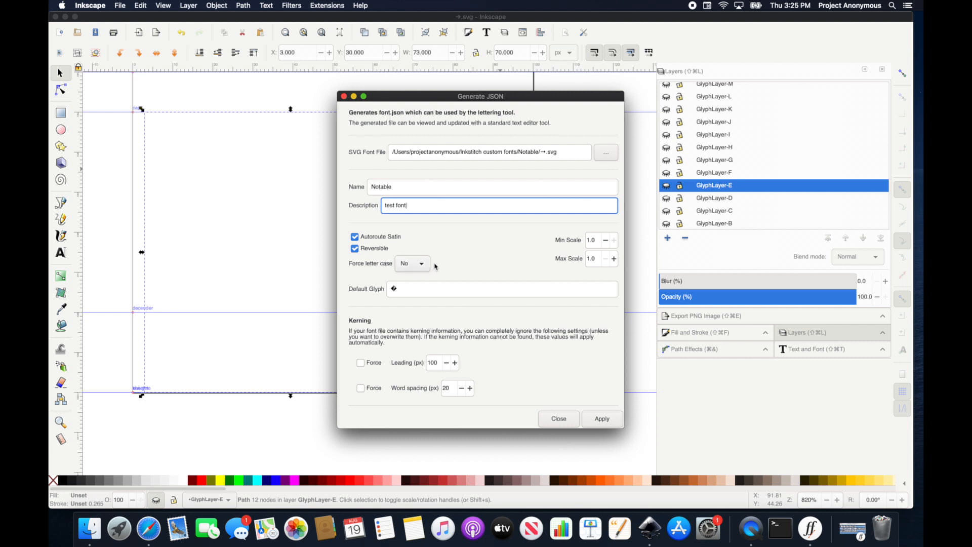
# Force the letter case to Upper, add A to the default glyph, and generate the font's JSON file
pyautogui.click(426, 265)
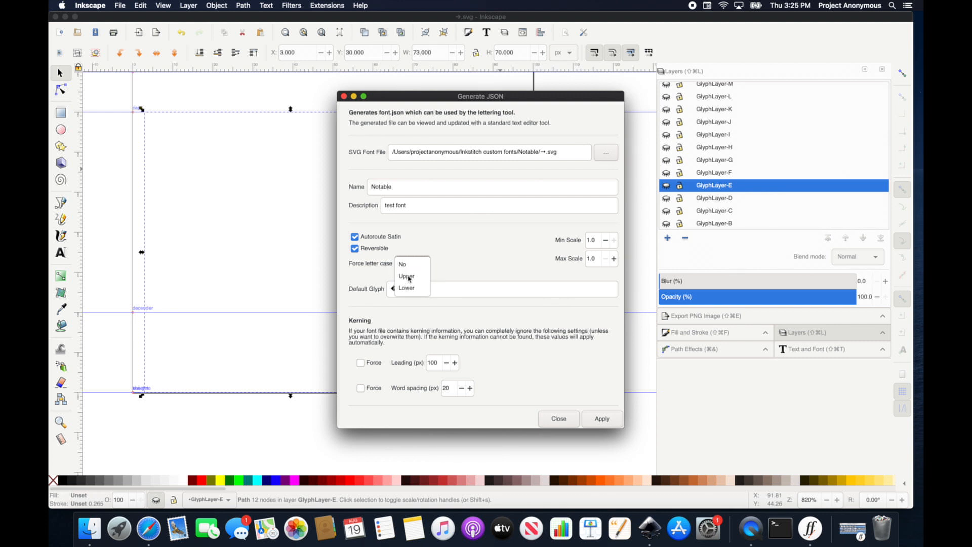
pyautogui.click(410, 280)
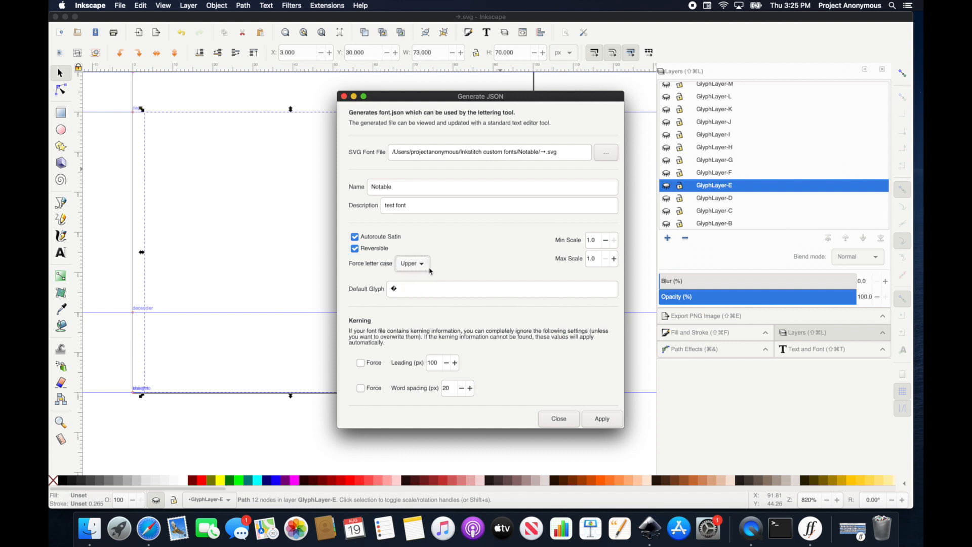
pyautogui.click(429, 287)
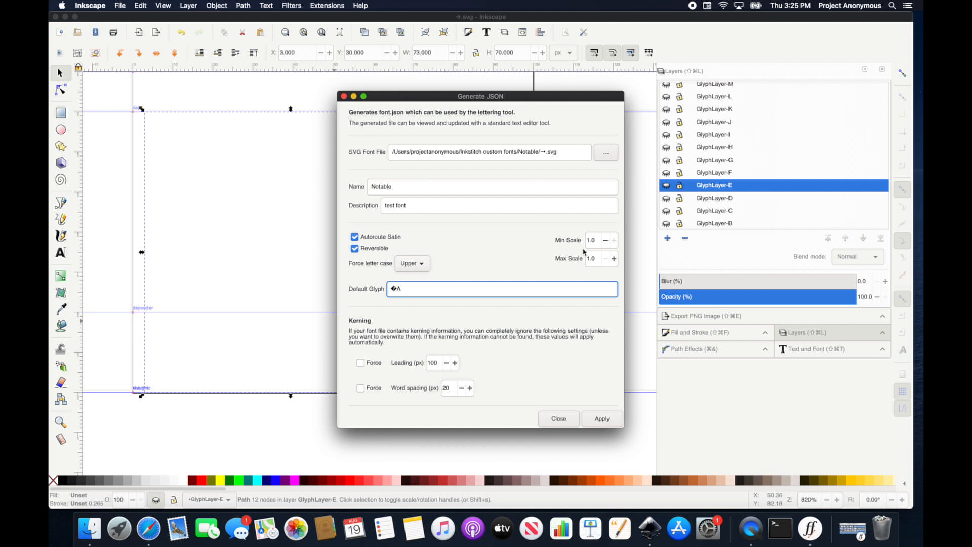
pyautogui.click(603, 419)
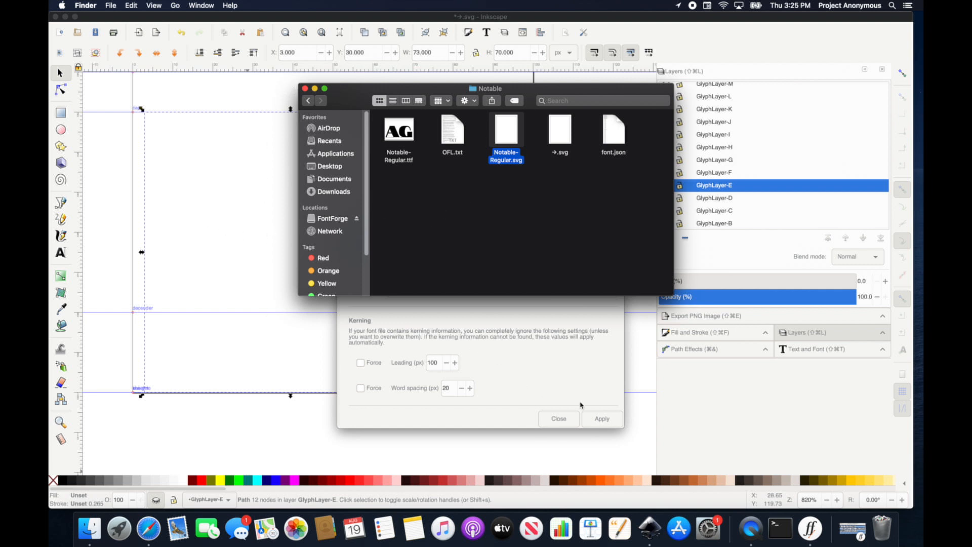
pyautogui.click(231, 229)
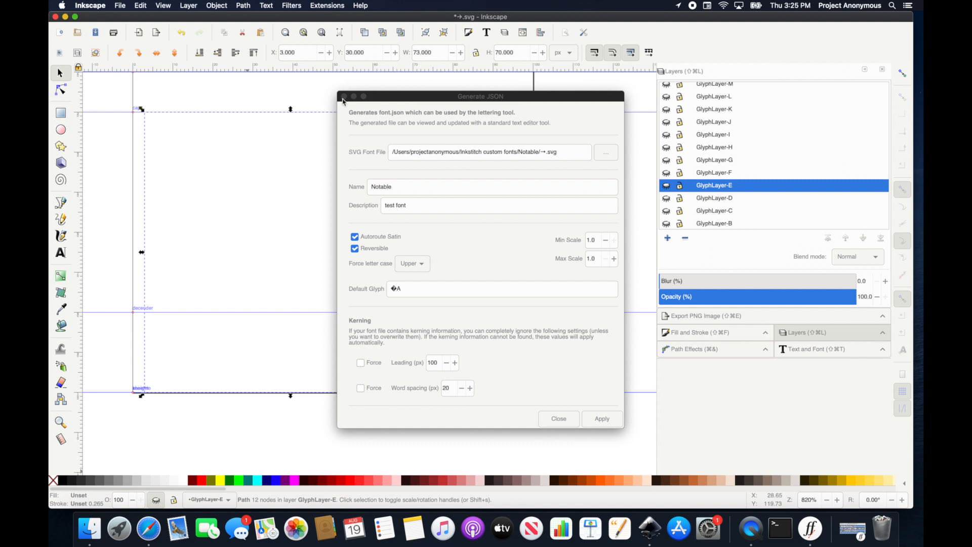
pyautogui.click(344, 96)
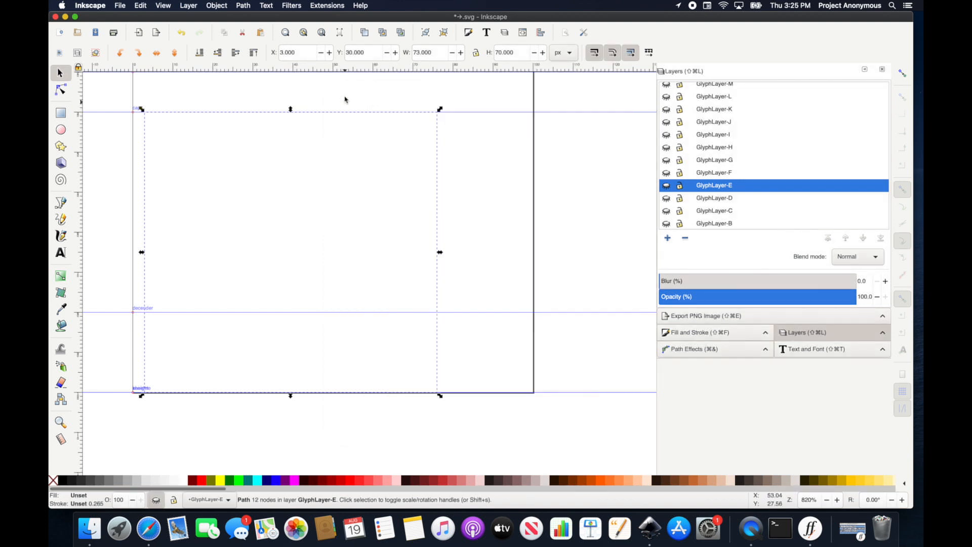
# Set the Inkstitch custom fonts folder as Ink/Stitch's custom font directory and apply it
pyautogui.click(334, 6)
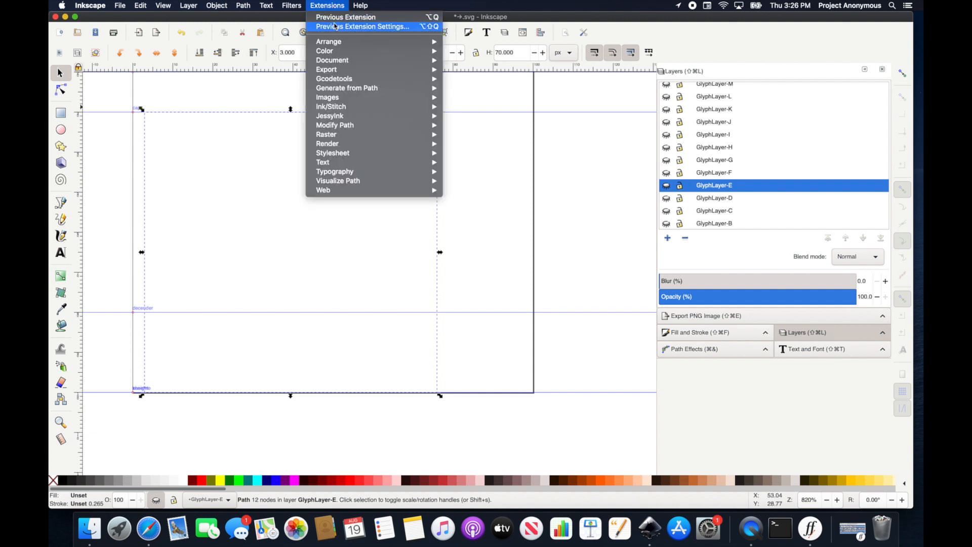
pyautogui.moveTo(359, 107)
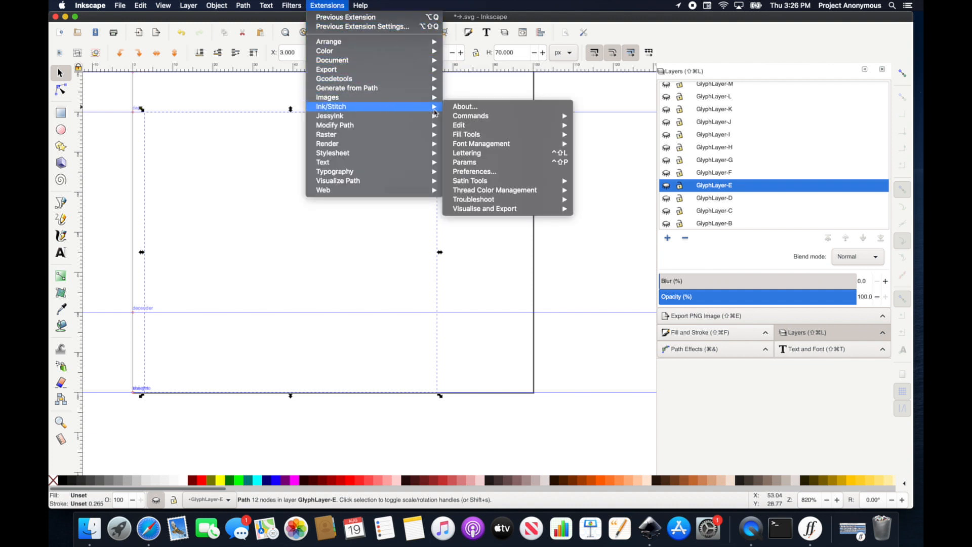
pyautogui.moveTo(487, 128)
pyautogui.moveTo(492, 144)
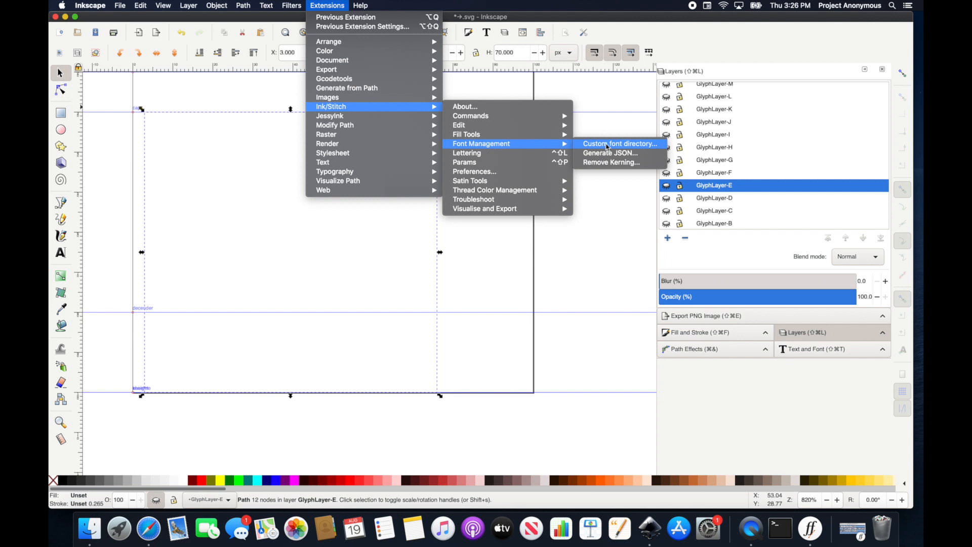
pyautogui.click(607, 145)
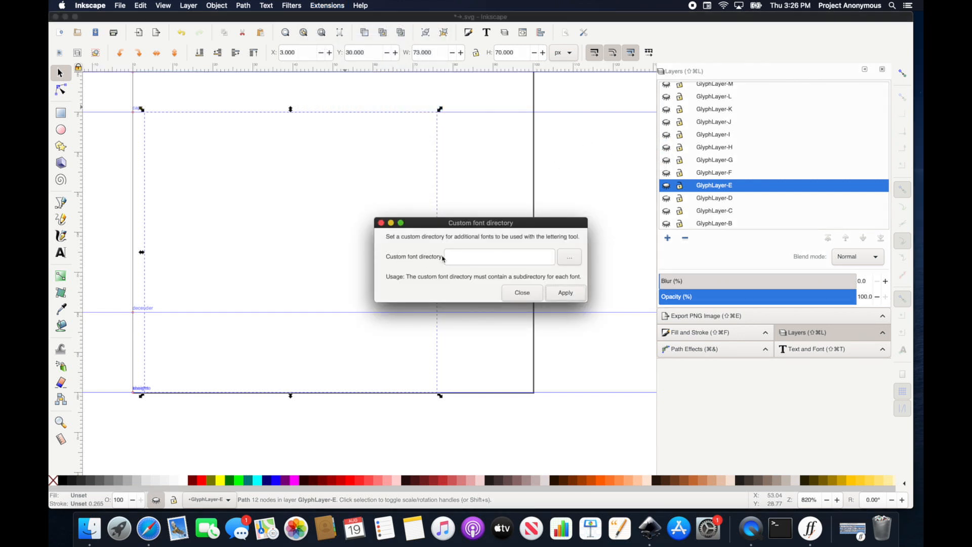
pyautogui.click(567, 258)
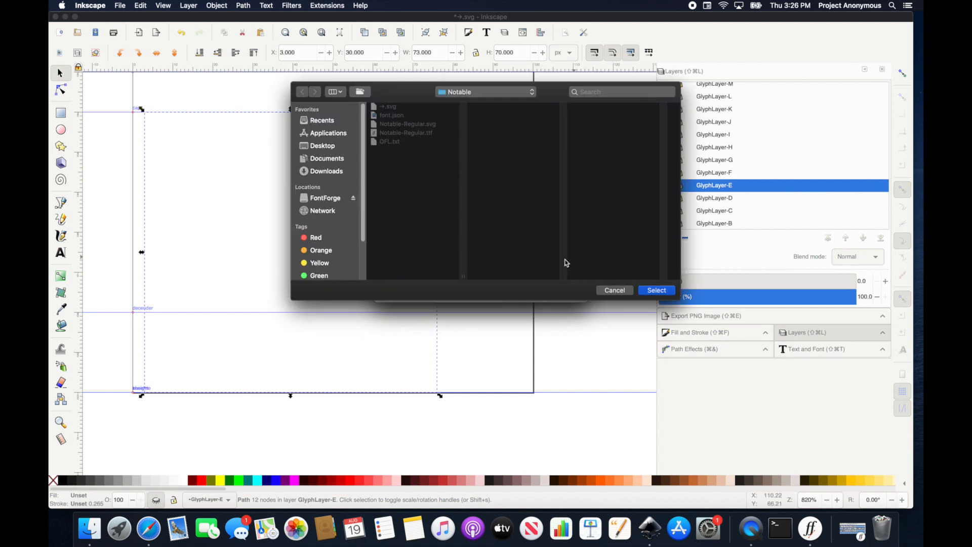
pyautogui.click(531, 93)
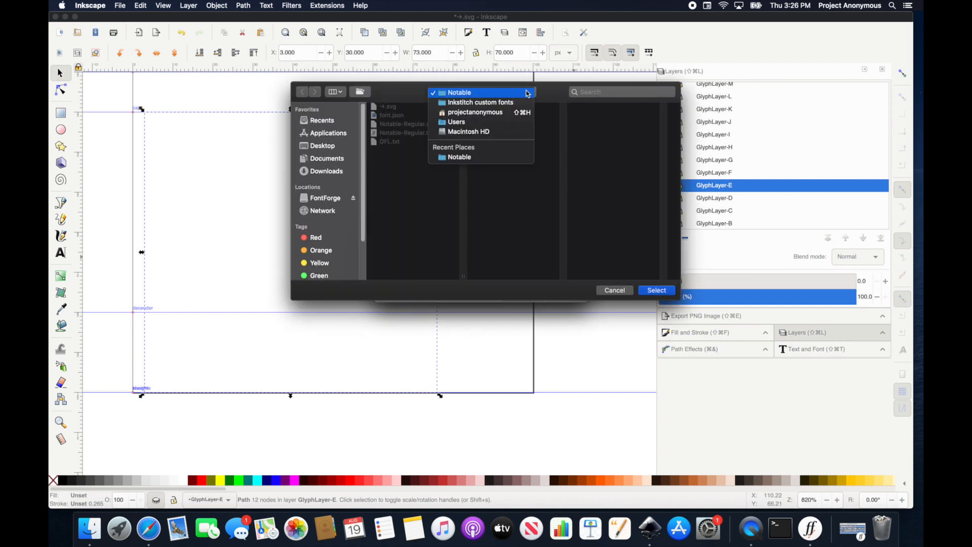
pyautogui.click(467, 103)
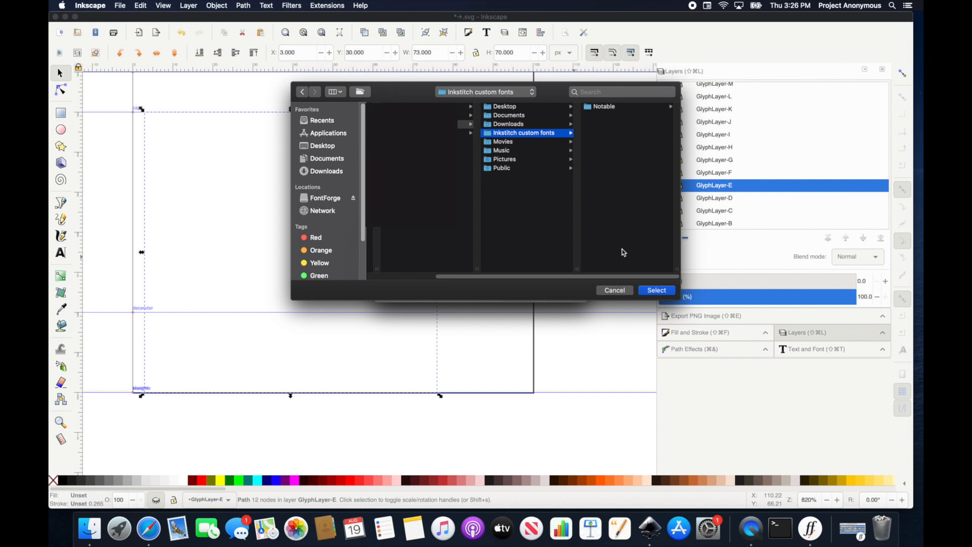
pyautogui.click(657, 291)
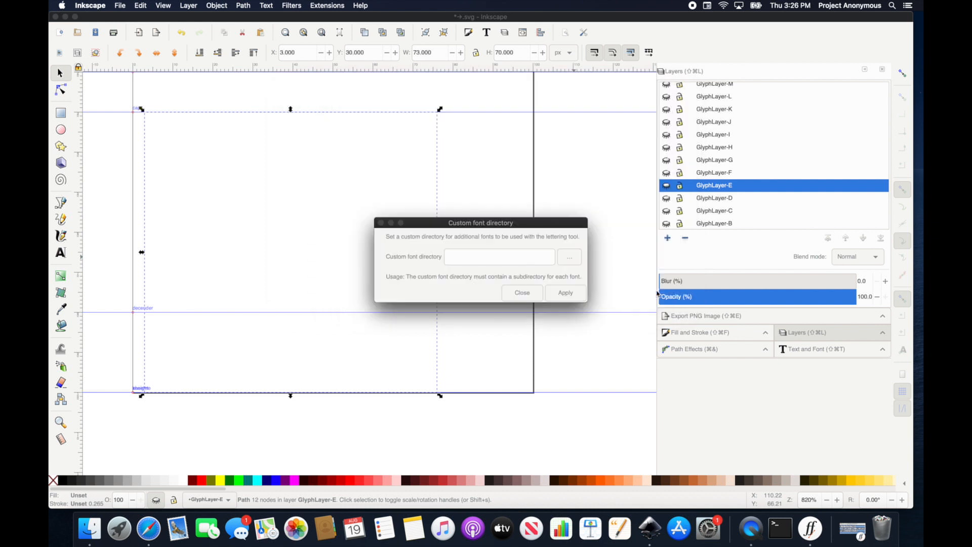
pyautogui.click(566, 294)
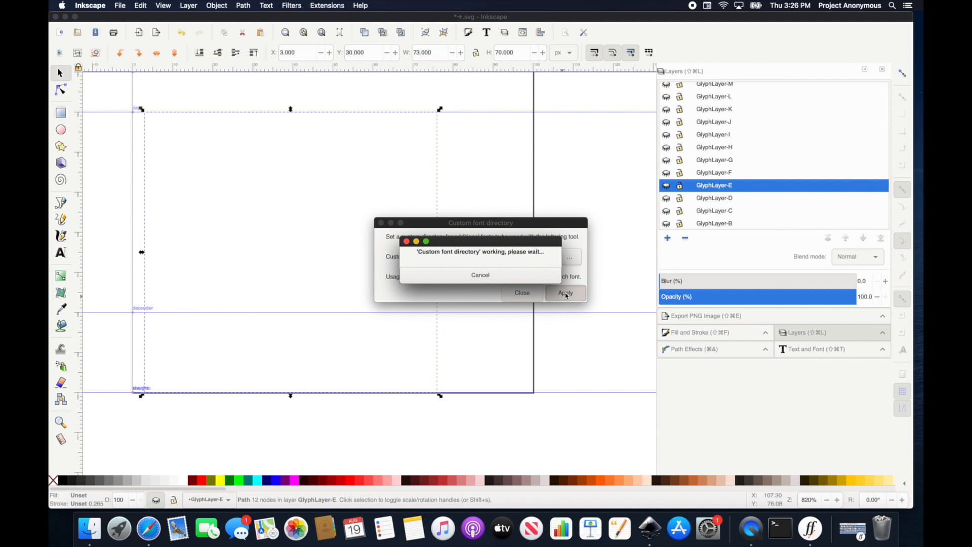
pyautogui.click(523, 294)
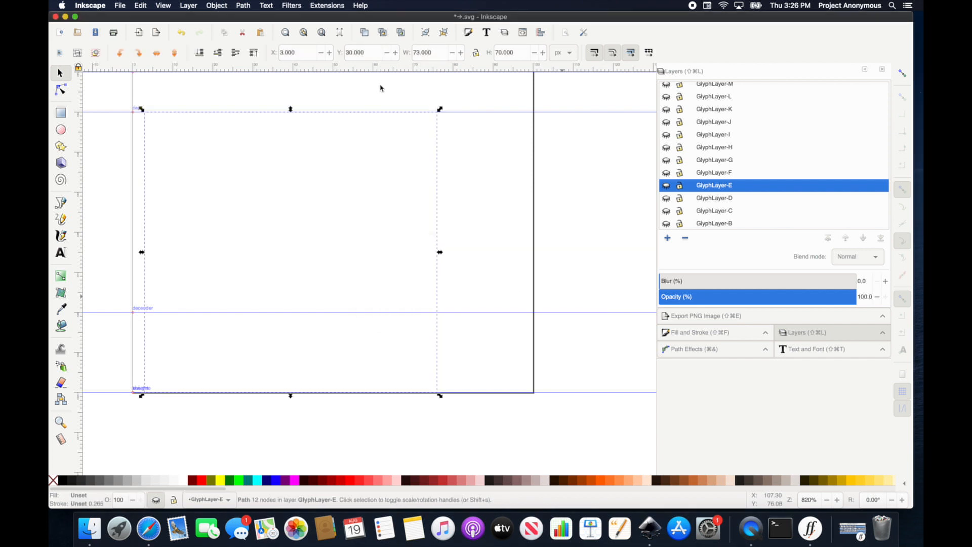
# Deselect the glyph path, open Ink/Stitch Lettering and choose the Notable font
pyautogui.click(452, 92)
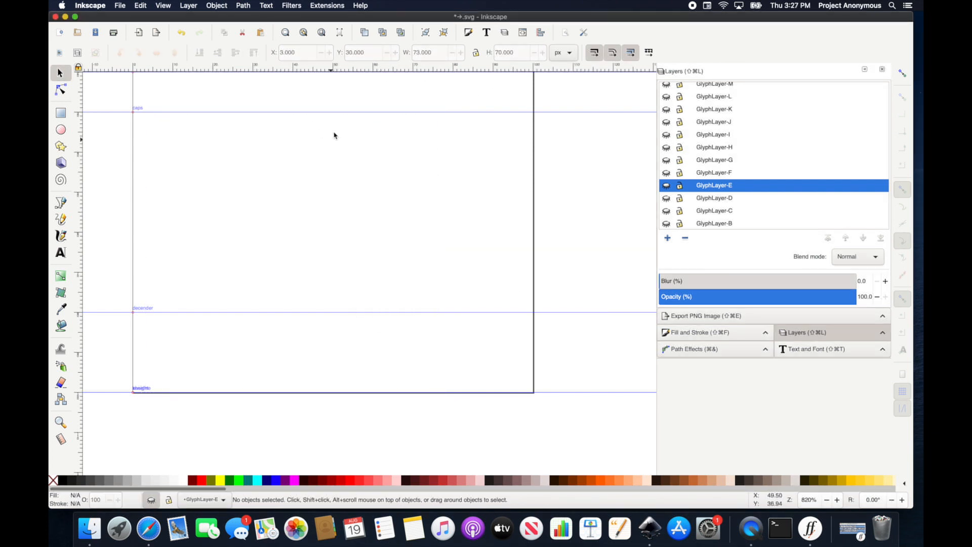
pyautogui.scroll(-3, 327, 139)
pyautogui.scroll(5, 328, 139)
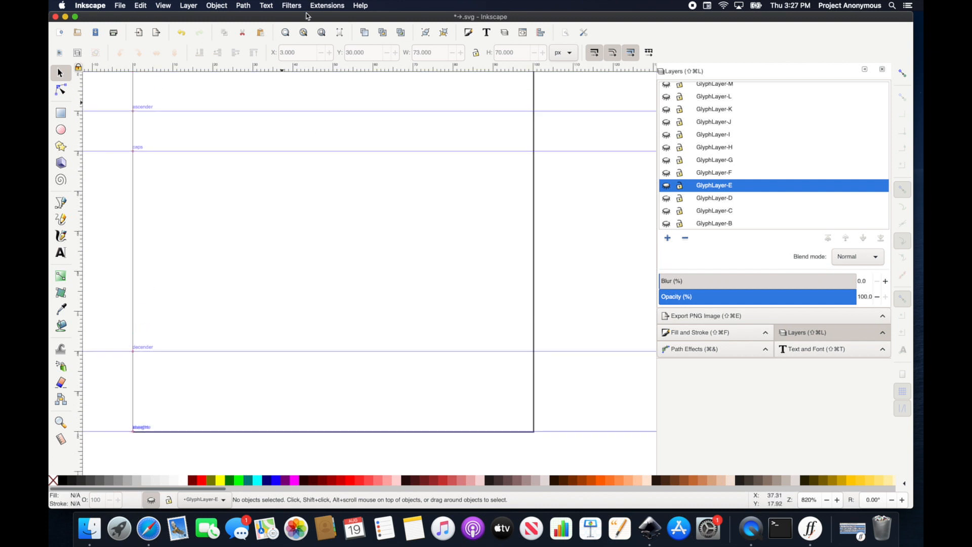
pyautogui.hotkey('ctrl', 'shift')
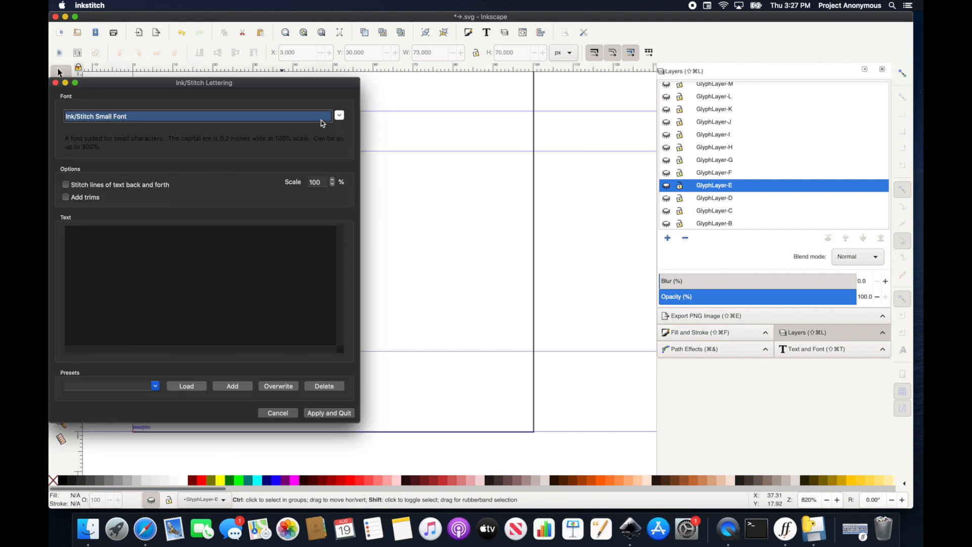
pyautogui.click(339, 116)
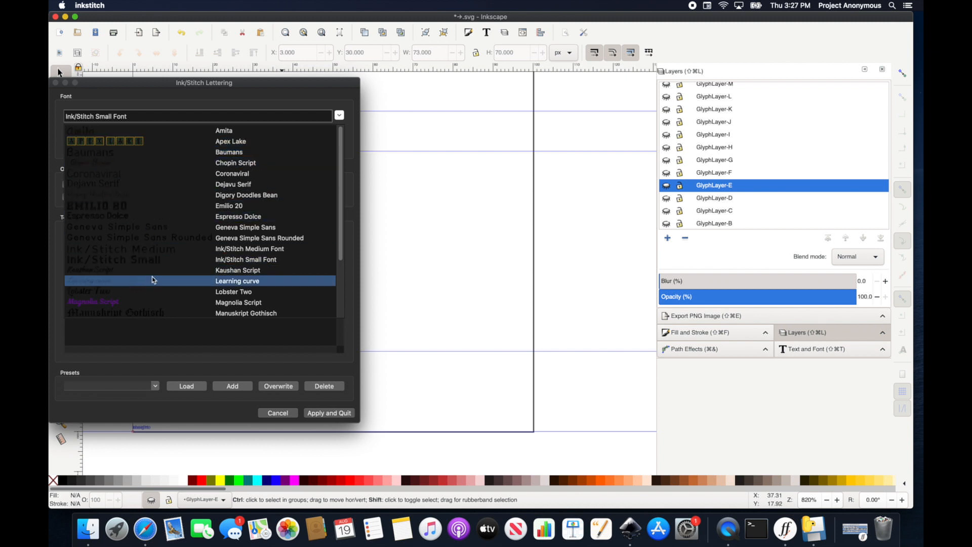
pyautogui.scroll(-1, 152, 276)
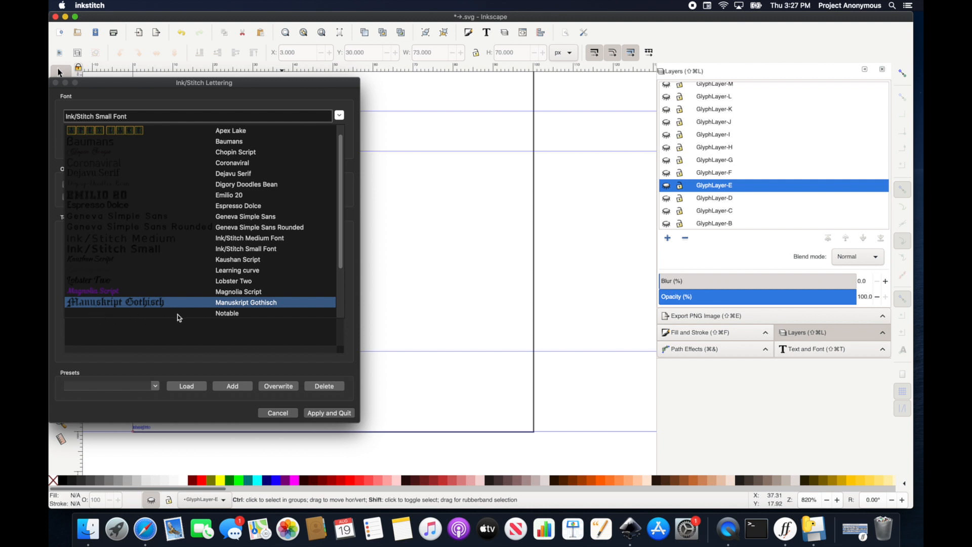
pyautogui.scroll(-1, 221, 316)
pyautogui.click(108, 306)
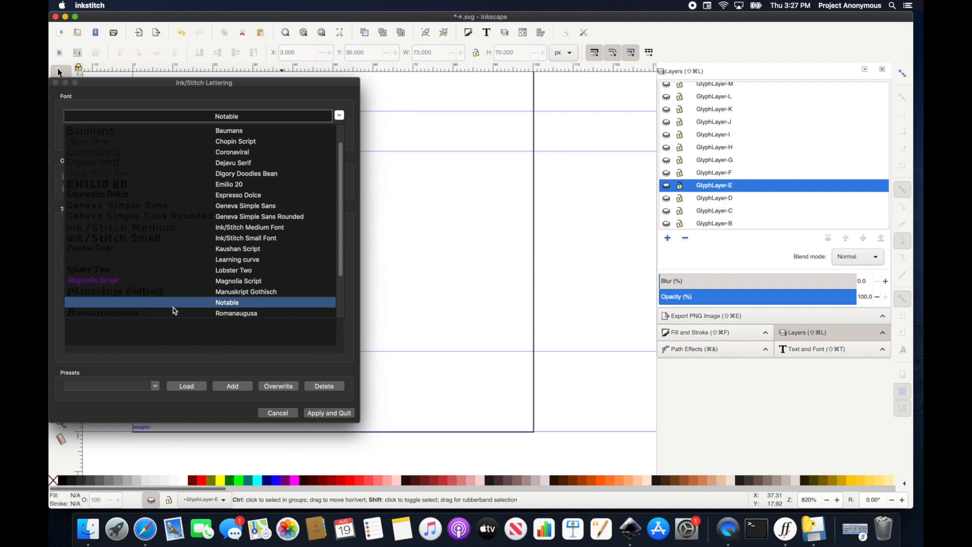
pyautogui.click(120, 293)
pyautogui.click(230, 303)
# Enter AABBCC as the lettering text and capture a screenshot of just the letters in the stitch preview
pyautogui.click(109, 230)
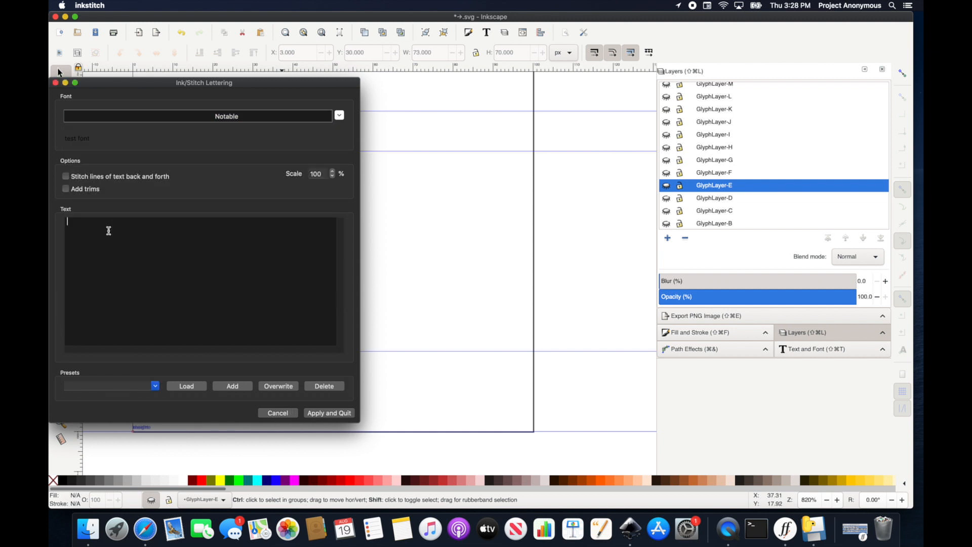
pyautogui.write('AABBCC')
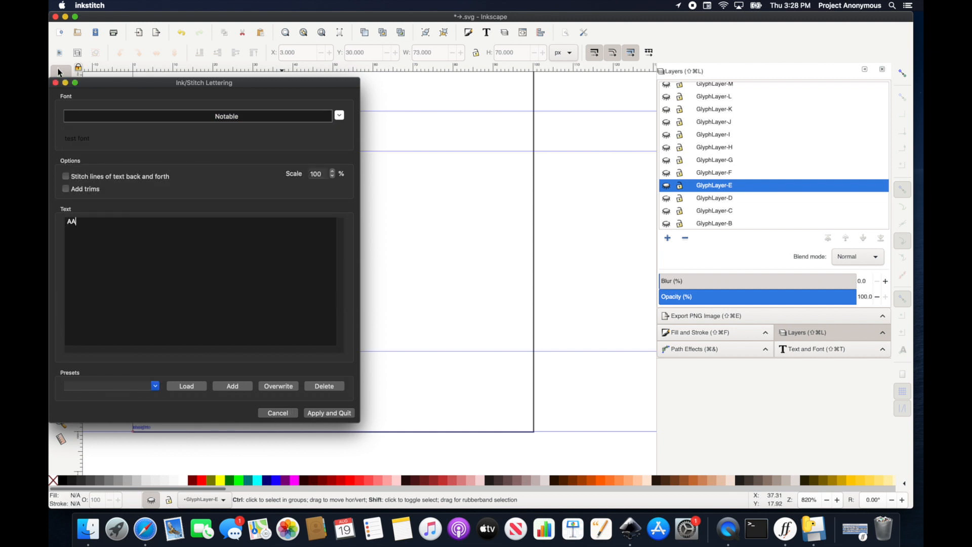
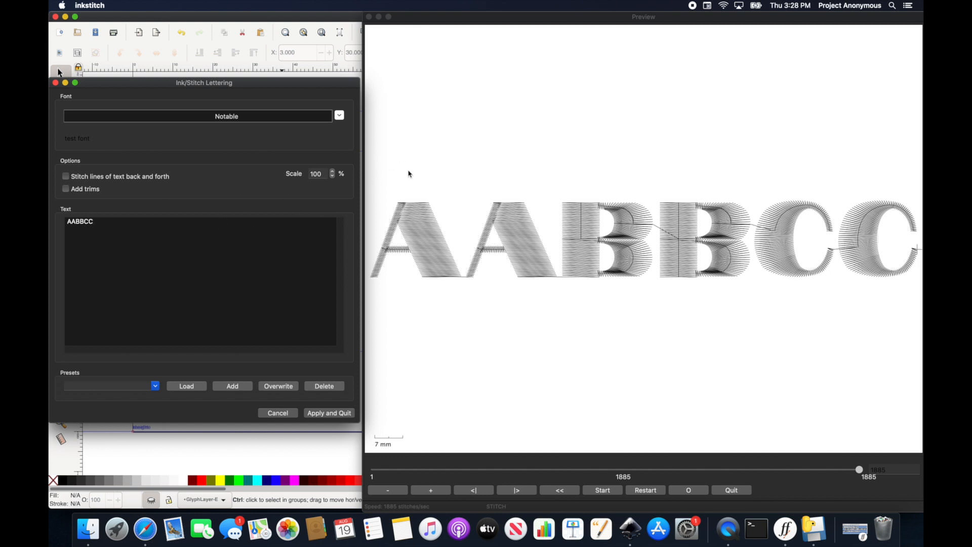
pyautogui.press('shift+super+4')
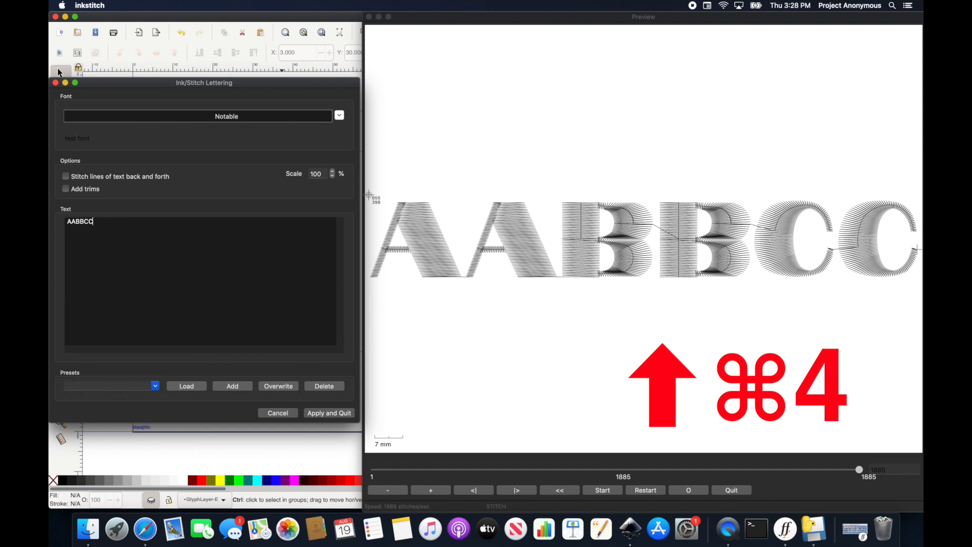
pyautogui.moveTo(369, 195); pyautogui.dragTo(921, 282)
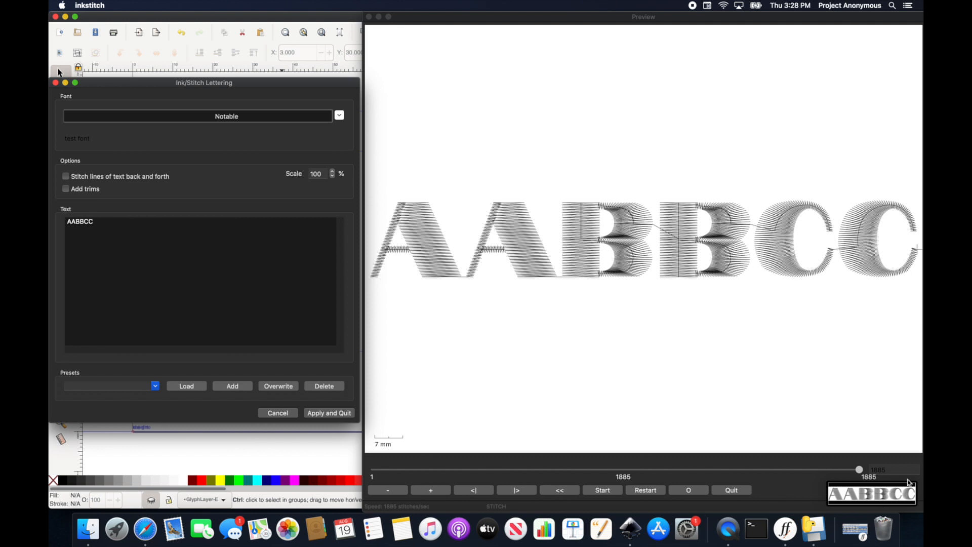
# Check the captured lettering screenshot, close its markup view and create a new blank document
pyautogui.click(870, 495)
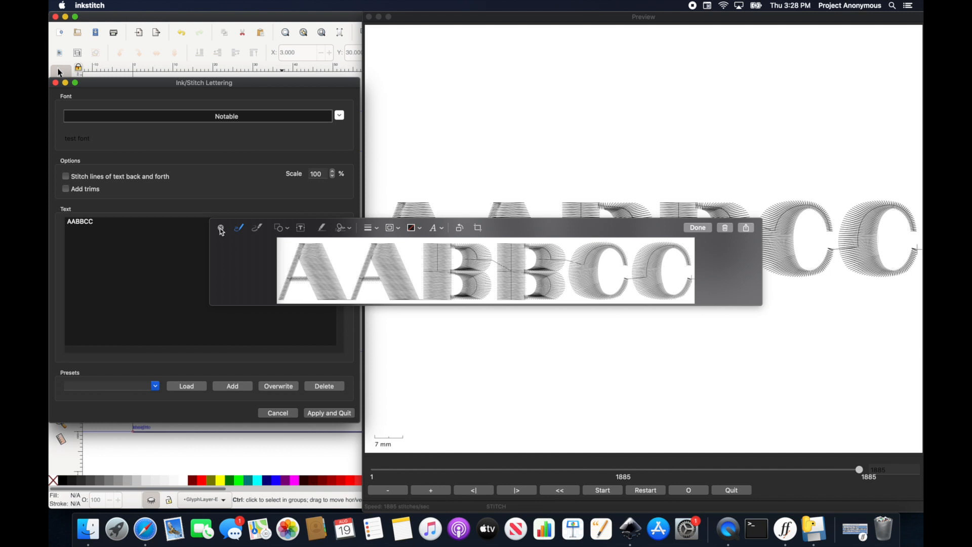
pyautogui.click(238, 235)
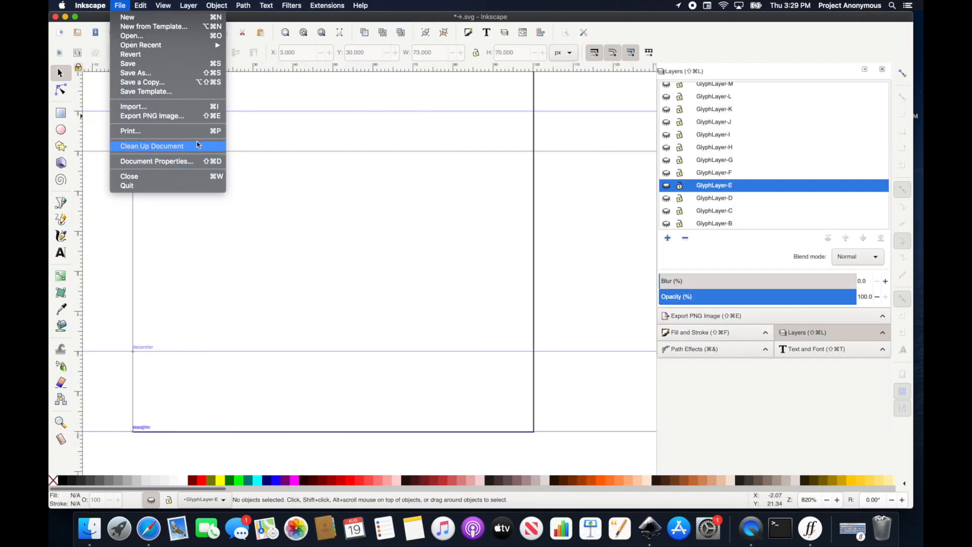
pyautogui.click(198, 145)
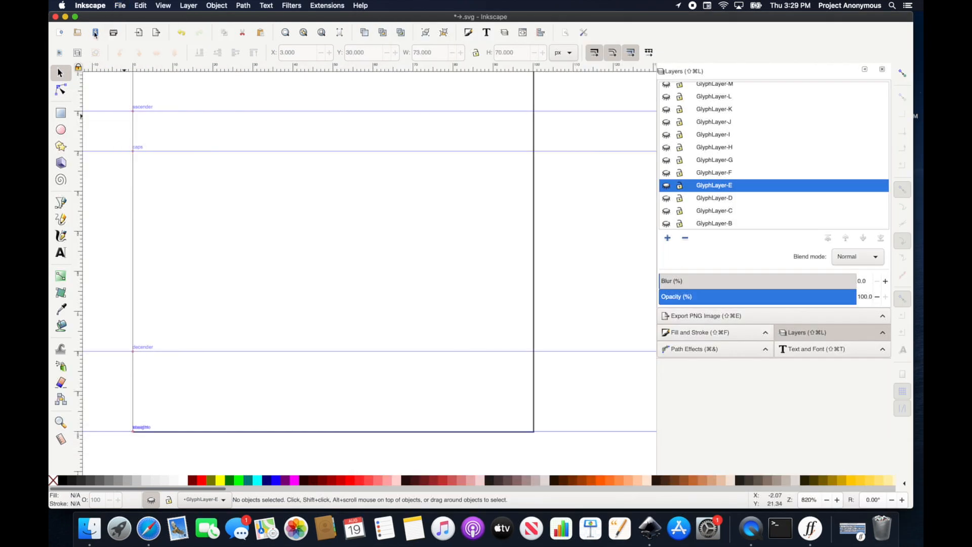
pyautogui.click(118, 6)
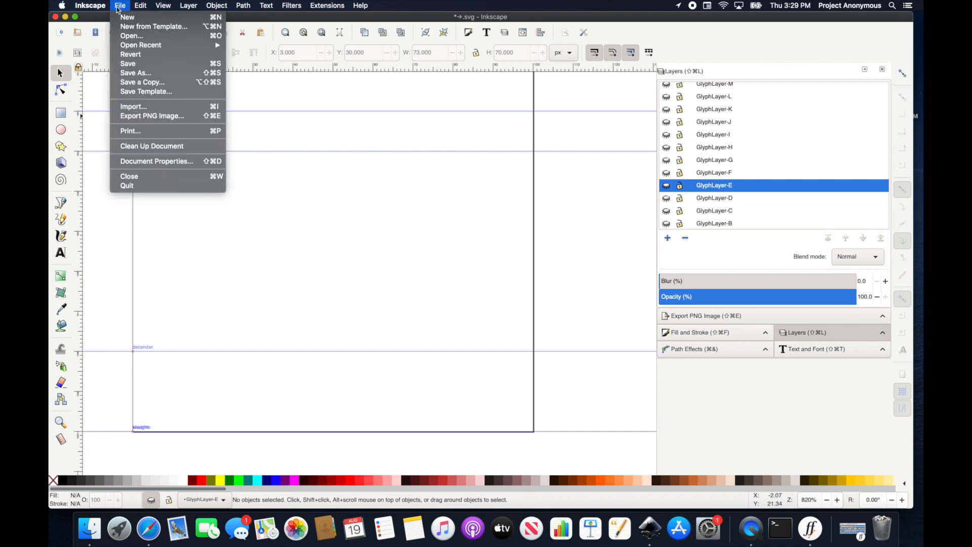
pyautogui.click(127, 18)
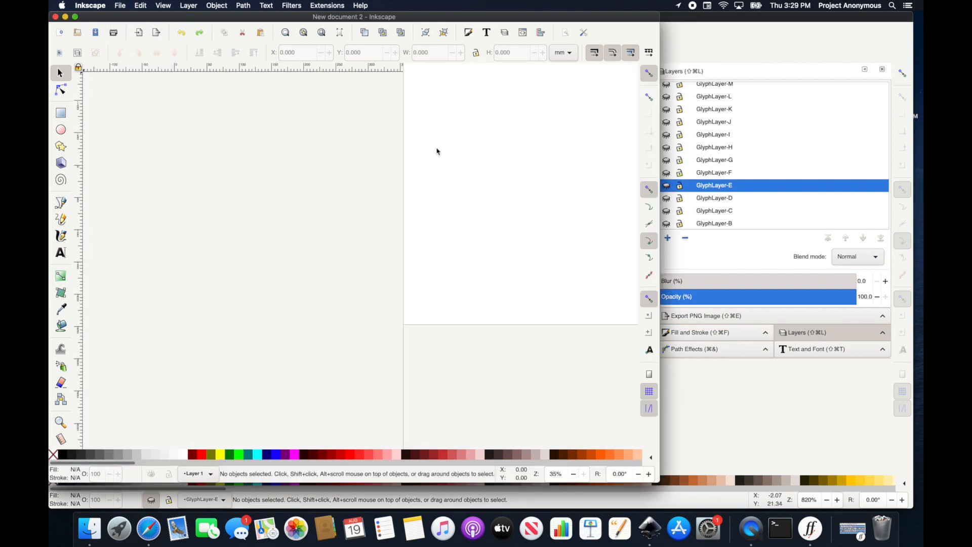
# Set the new document's page size to 300 px wide and 20 px high
pyautogui.click(115, 5)
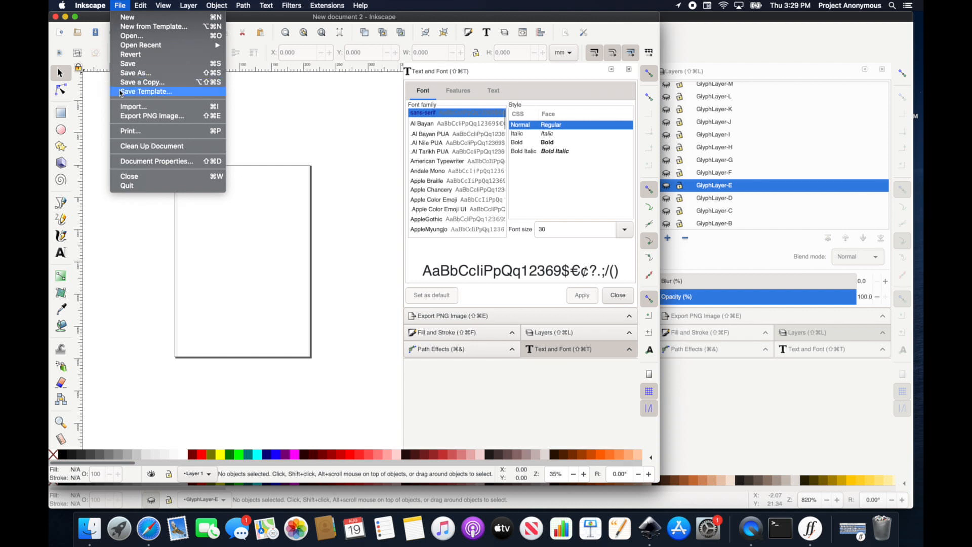
pyautogui.click(142, 163)
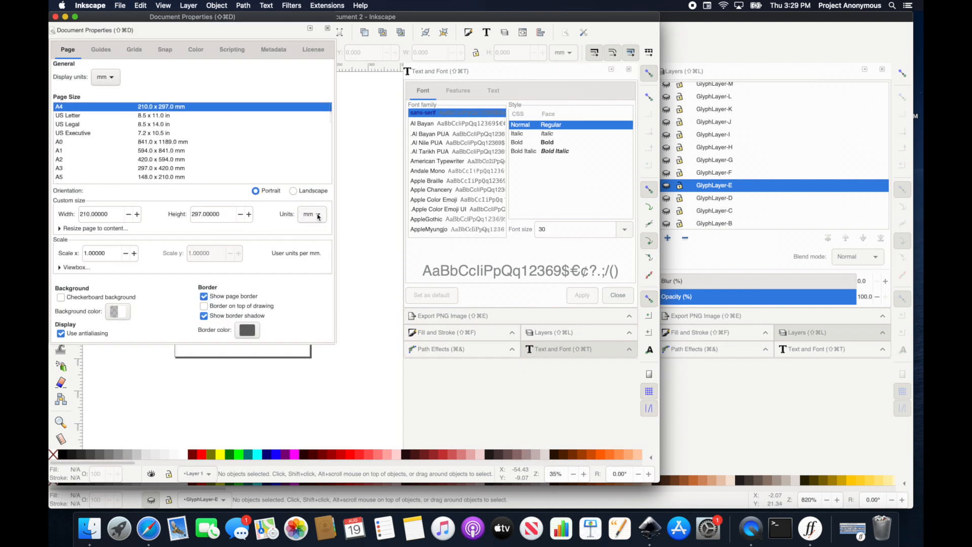
pyautogui.click(318, 216)
pyautogui.click(310, 242)
pyautogui.moveTo(114, 214); pyautogui.dragTo(72, 211)
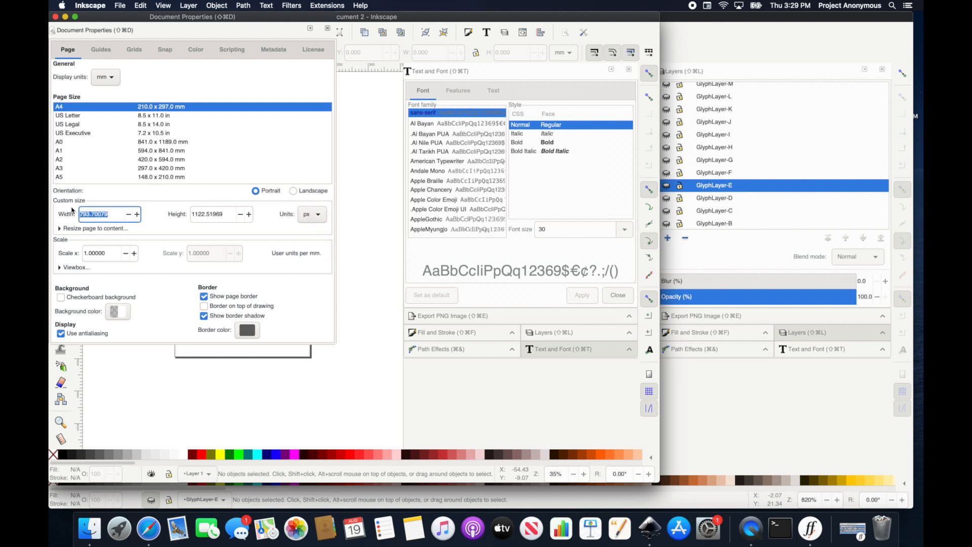
pyautogui.write('300')
pyautogui.press('Tab')
pyautogui.write('20')
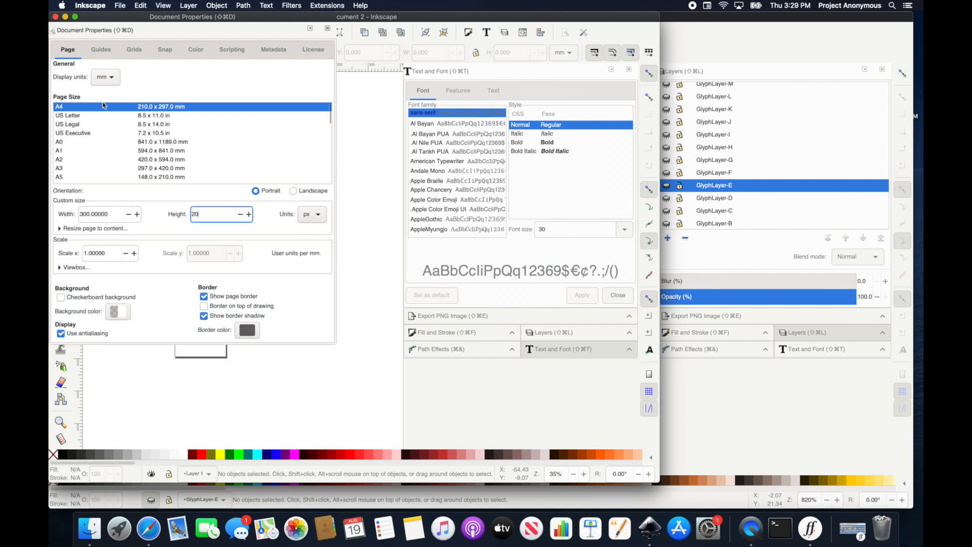
pyautogui.press('Return')
pyautogui.click(55, 16)
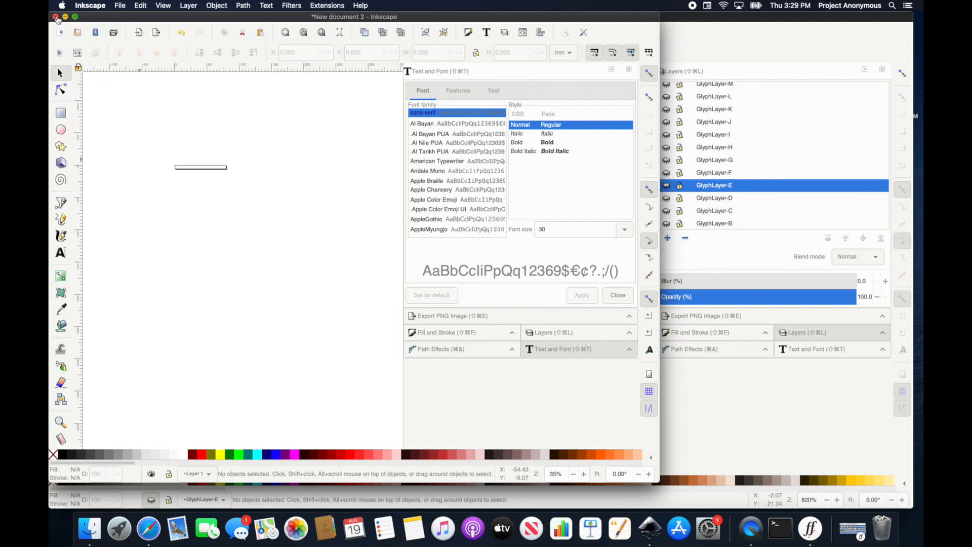
# Import the AABBCC screenshot from the desktop into the document as an embedded image
pyautogui.scroll(6, 188, 169)
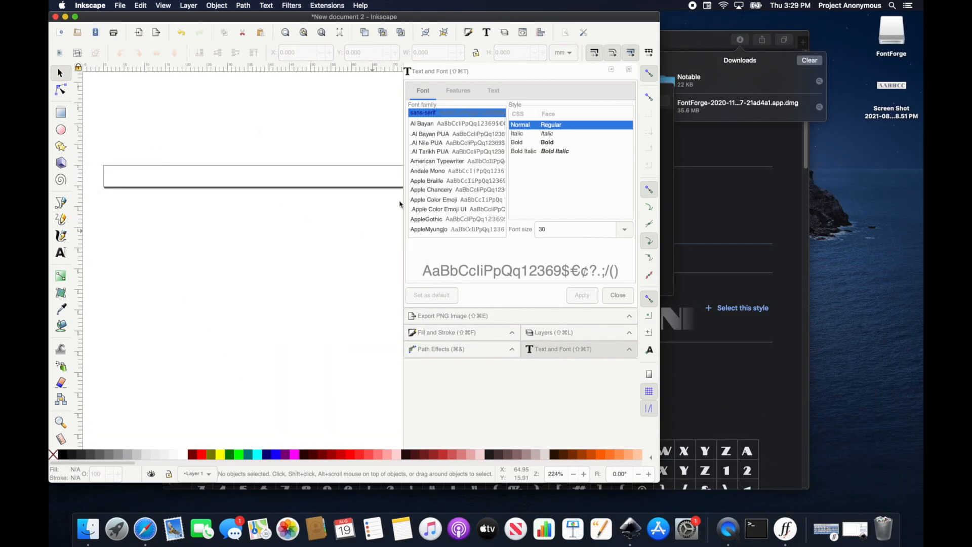
pyautogui.moveTo(885, 79); pyautogui.dragTo(259, 177)
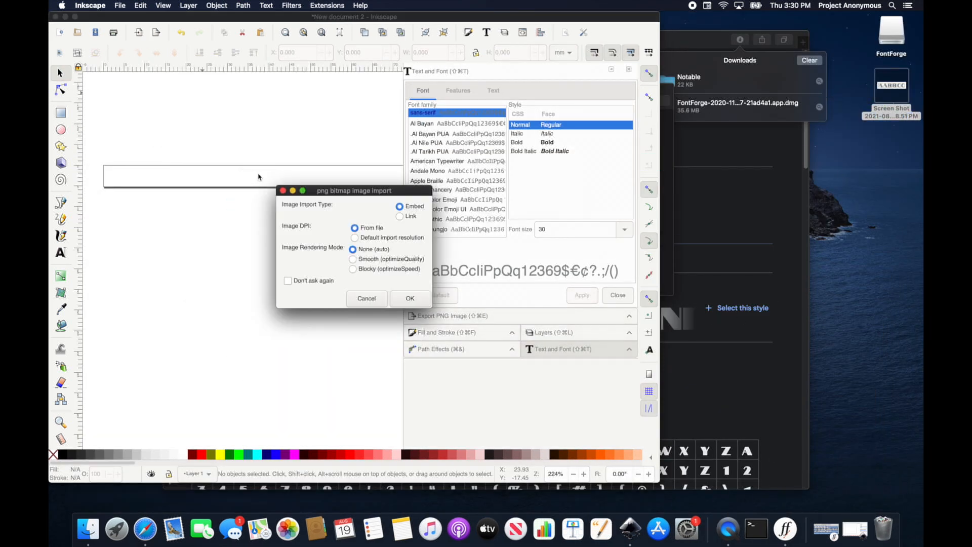
pyautogui.click(412, 299)
# Scale the AABBCC image to about 30.6 by 4.9 mm and place it inside the page's left end
pyautogui.scroll(-6, 367, 297)
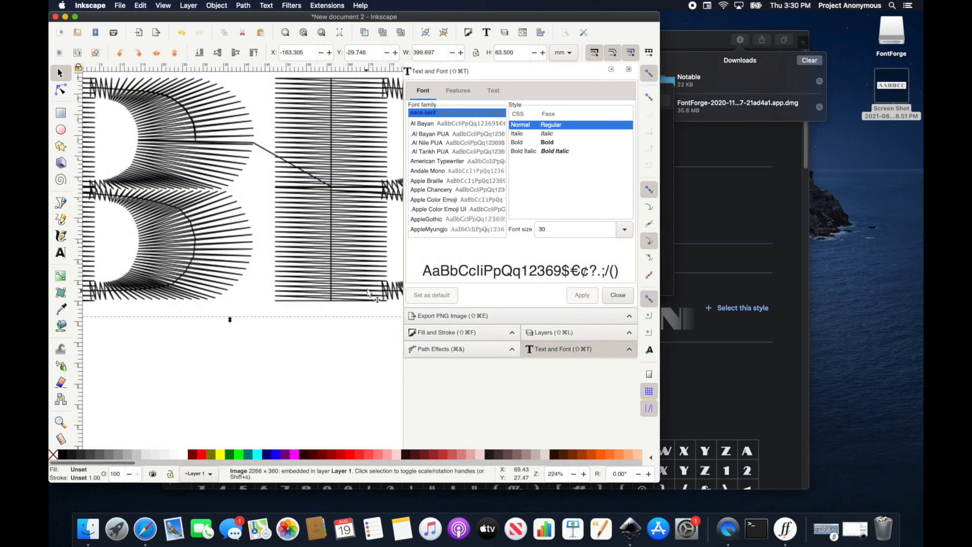
pyautogui.scroll(-1, 358, 283)
pyautogui.hscroll(5, 357, 283)
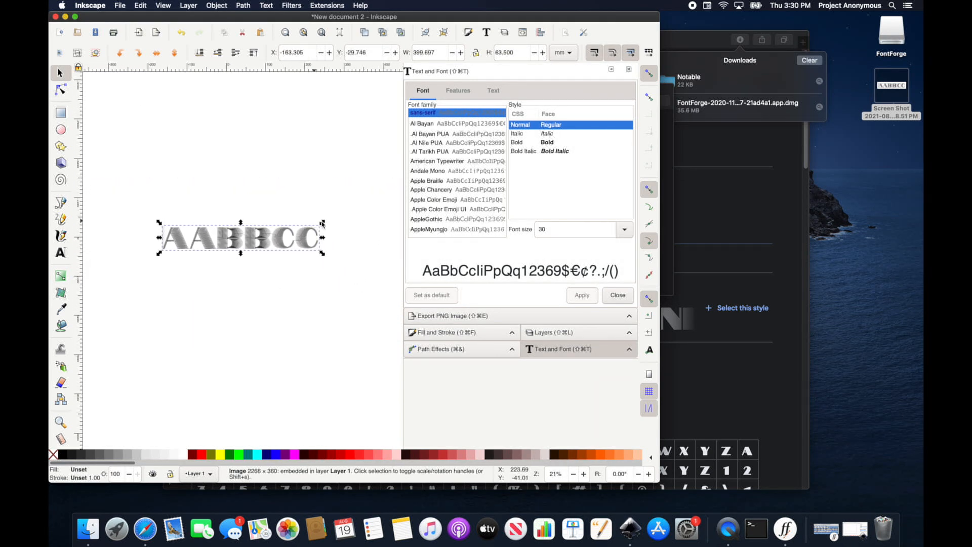
pyautogui.moveTo(323, 225); pyautogui.dragTo(184, 246)
pyautogui.scroll(5, 188, 244)
pyautogui.moveTo(154, 275); pyautogui.dragTo(392, 218)
pyautogui.scroll(4, 324, 190)
pyautogui.moveTo(161, 269); pyautogui.dragTo(153, 202)
pyautogui.scroll(-4, 360, 217)
pyautogui.hscroll(5, 357, 215)
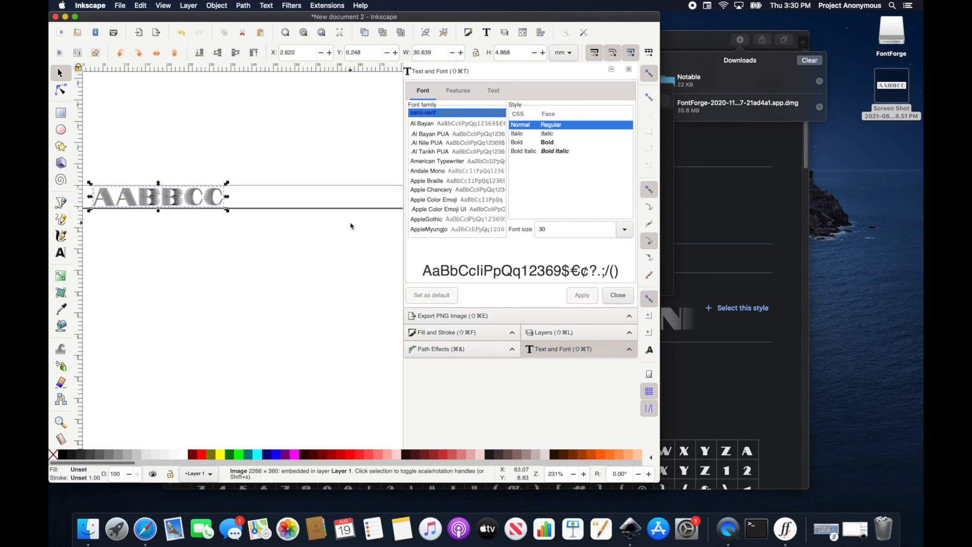
pyautogui.scroll(-3, 351, 226)
pyautogui.scroll(2, 209, 220)
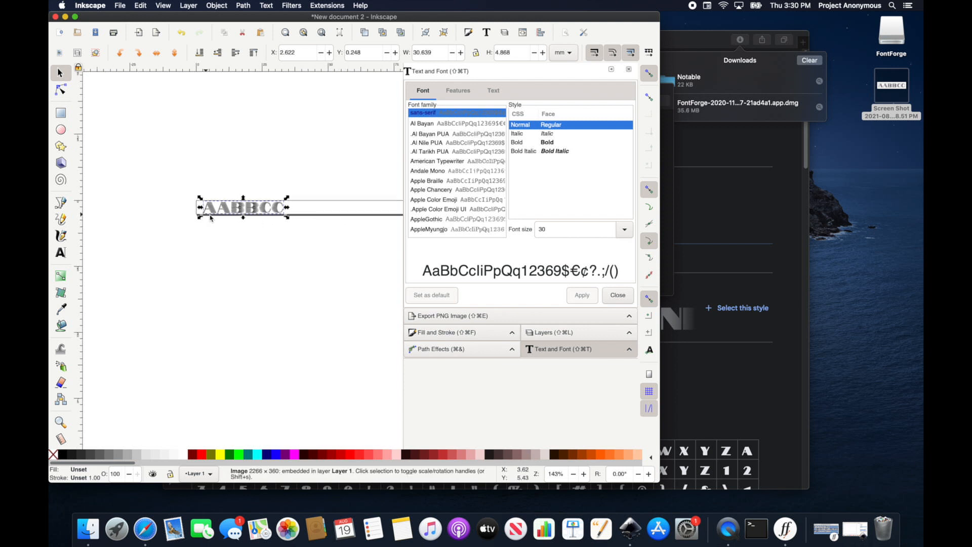
# Deselect the image, capture a screenshot of just the page rectangle and close its markup view
pyautogui.click(254, 236)
pyautogui.hscroll(3, 254, 236)
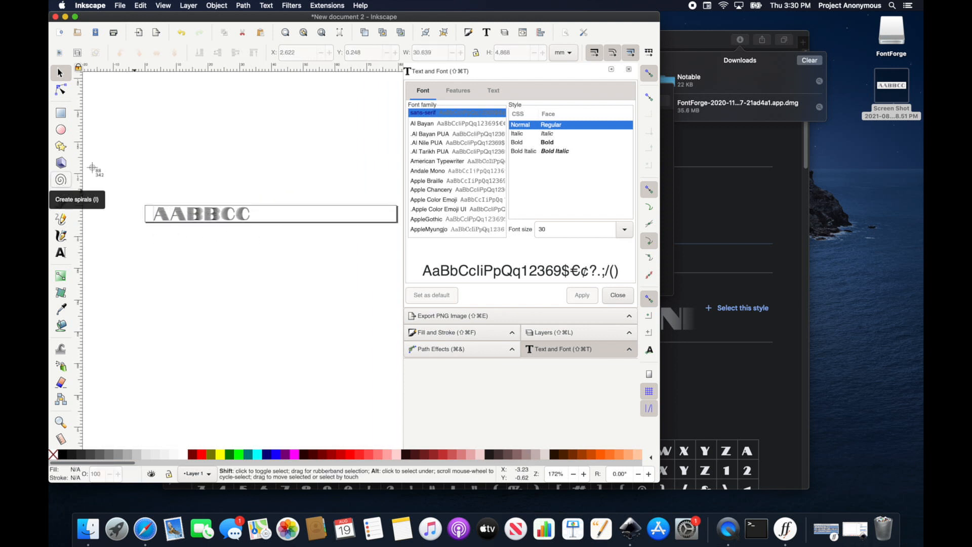
pyautogui.press('super+shift+4')
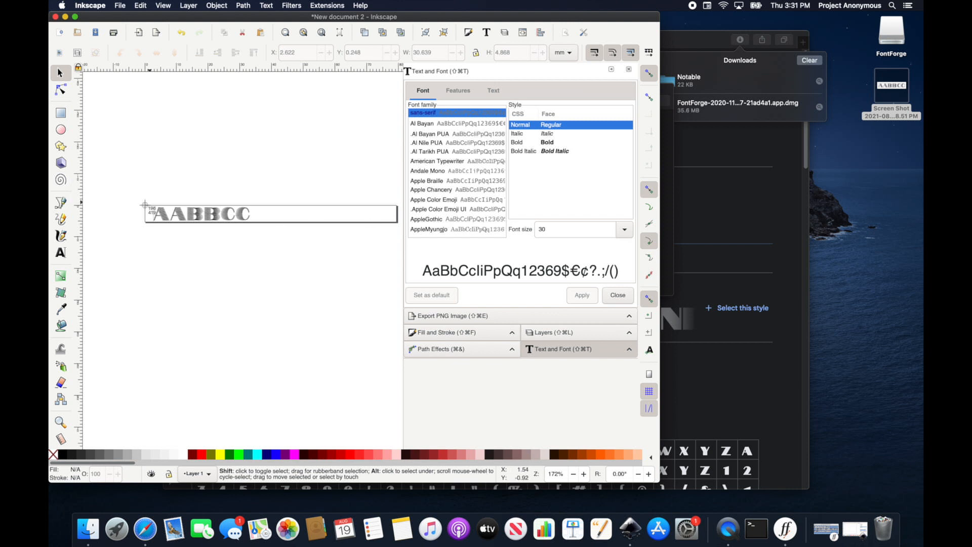
pyautogui.moveTo(145, 205); pyautogui.dragTo(397, 225)
pyautogui.click(888, 496)
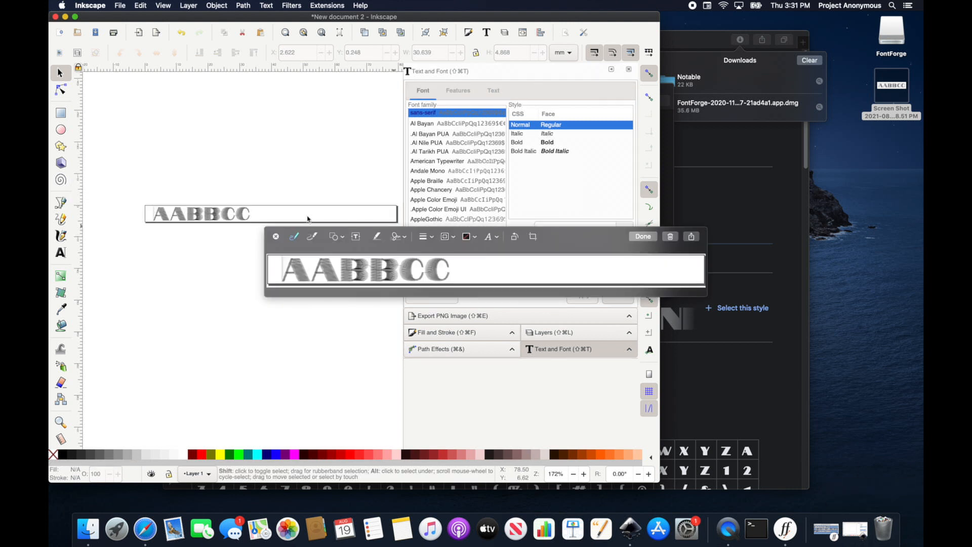
pyautogui.click(276, 236)
# Open the new page screenshot in Preview and export it to the Desktop as a PNG named preview
pyautogui.doubleClick(892, 144)
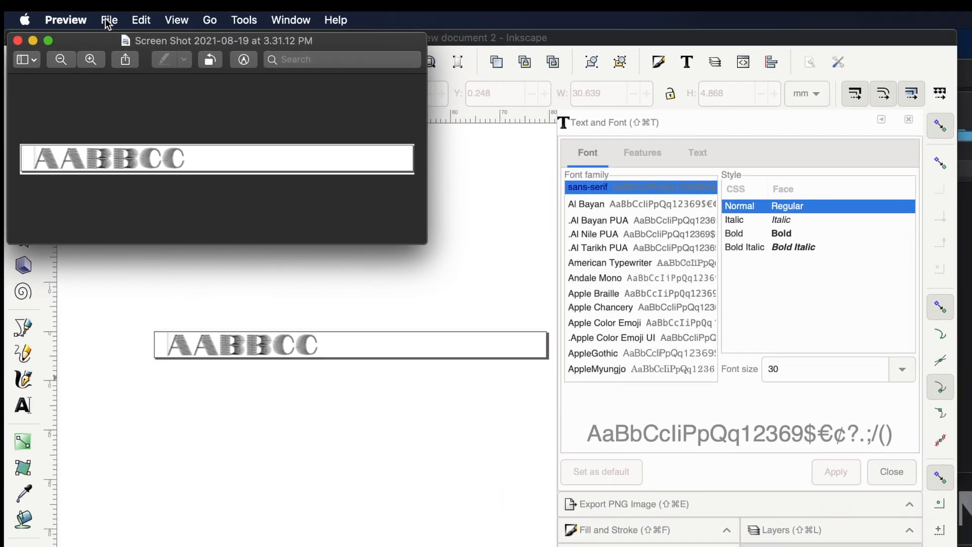
pyautogui.click(116, 6)
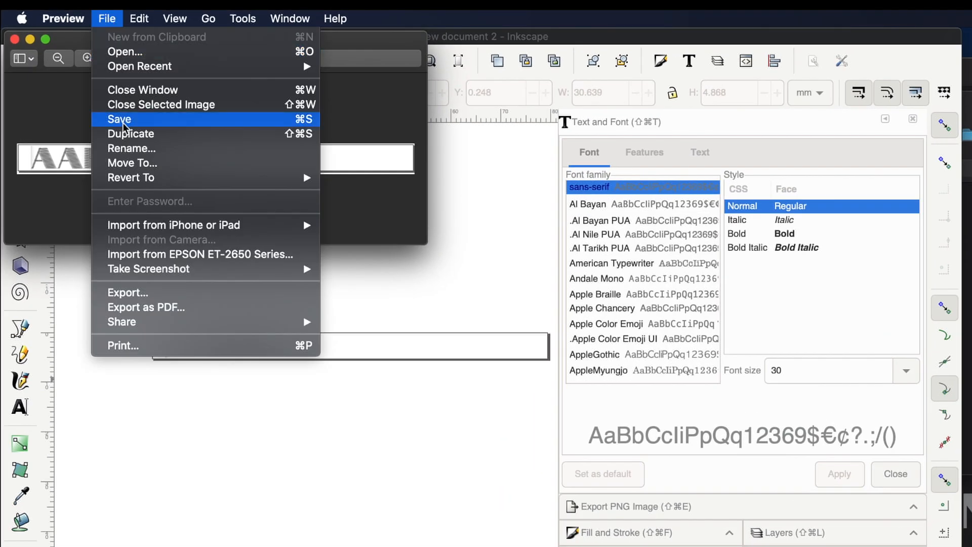
pyautogui.click(128, 293)
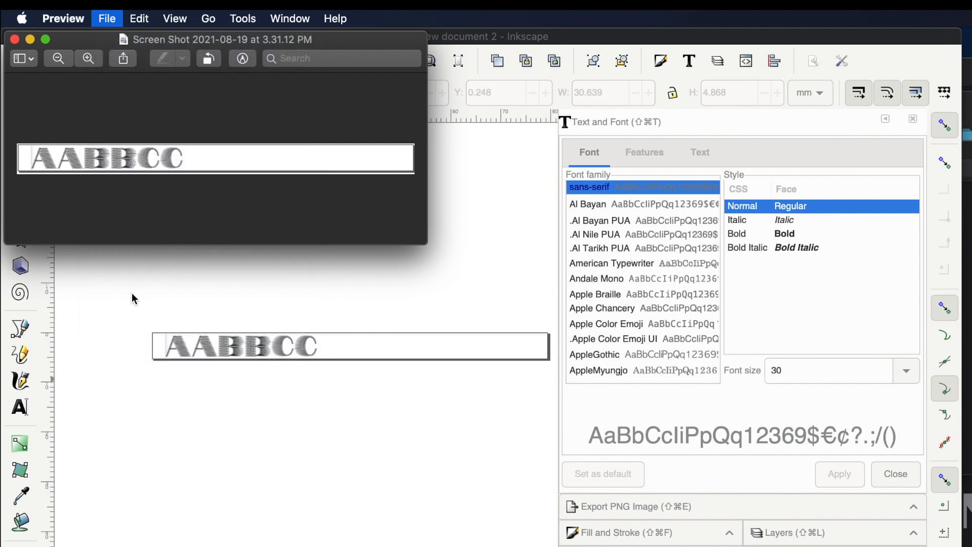
pyautogui.write('pr')
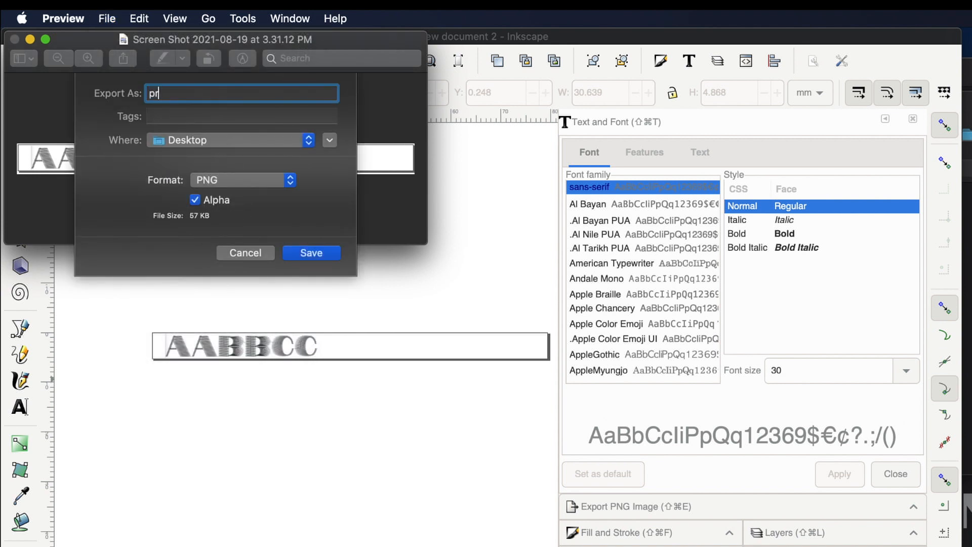
pyautogui.write('eview')
pyautogui.click(310, 255)
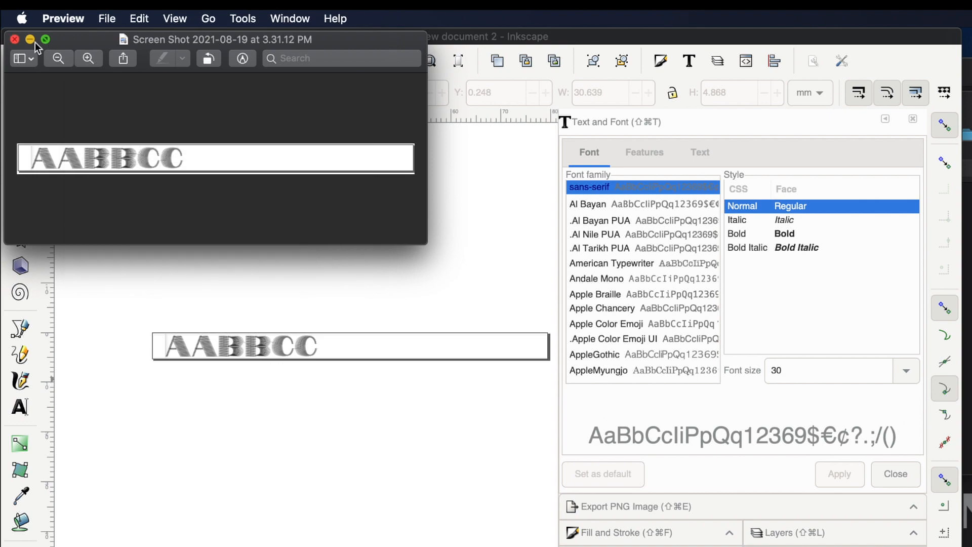
pyautogui.click(31, 40)
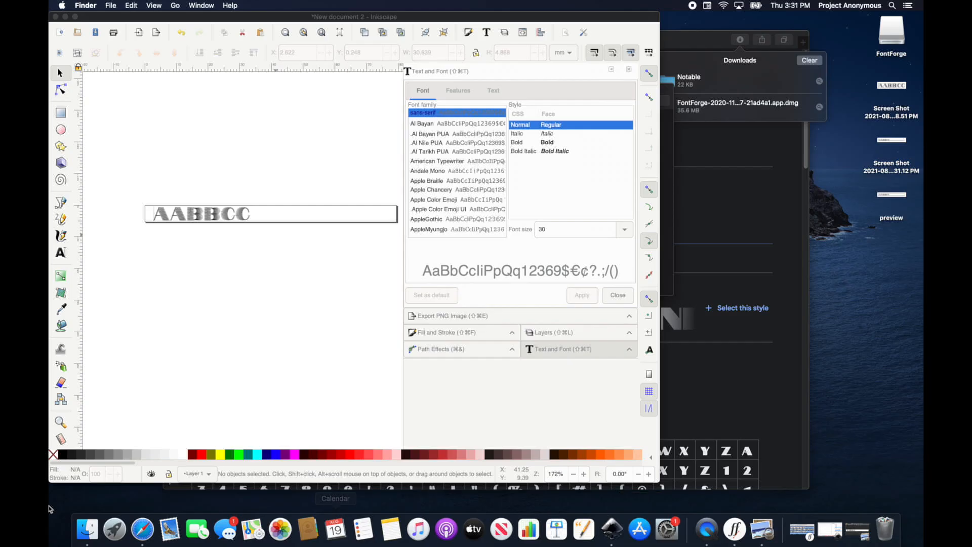
# Move the preview image from the desktop into the Notable font folder in Finder
pyautogui.click(87, 529)
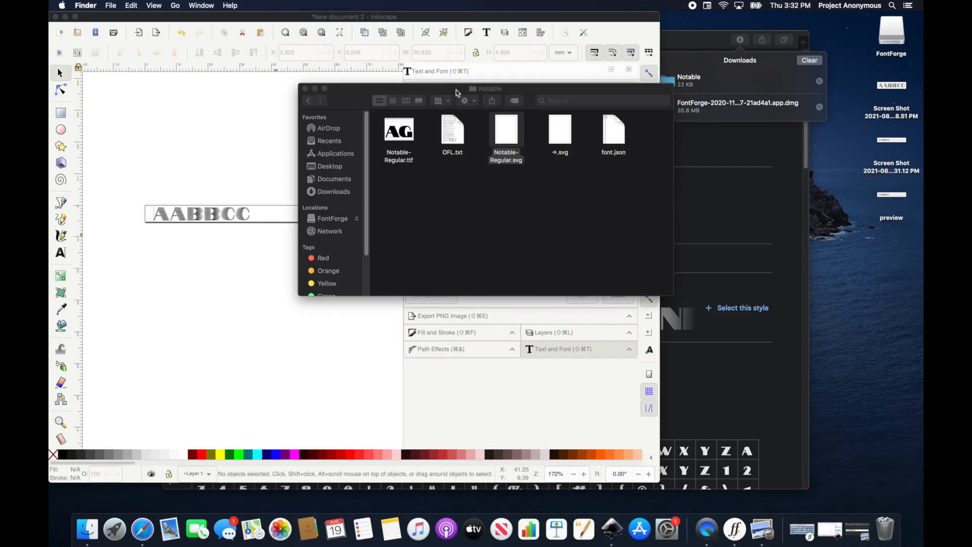
pyautogui.moveTo(899, 197); pyautogui.dragTo(486, 212)
pyautogui.click(479, 231)
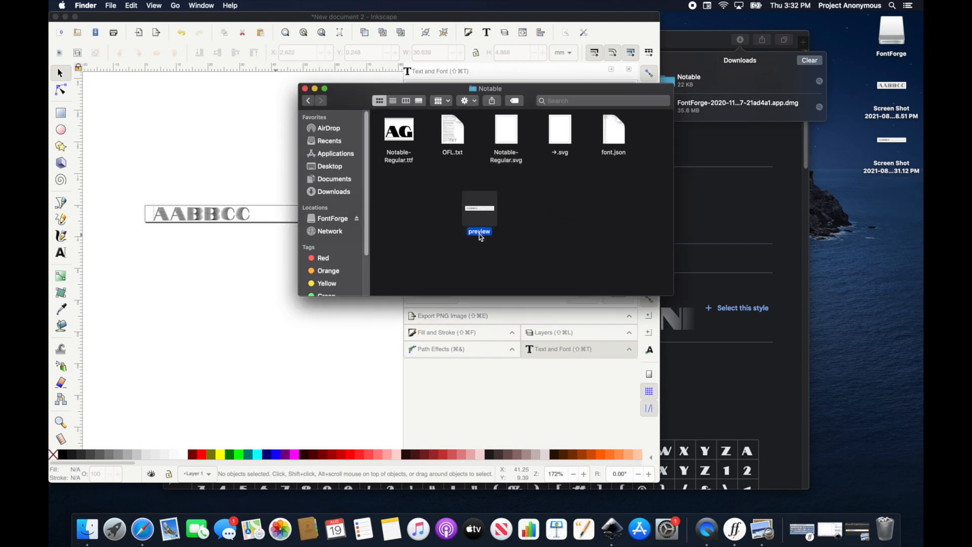
pyautogui.click(521, 241)
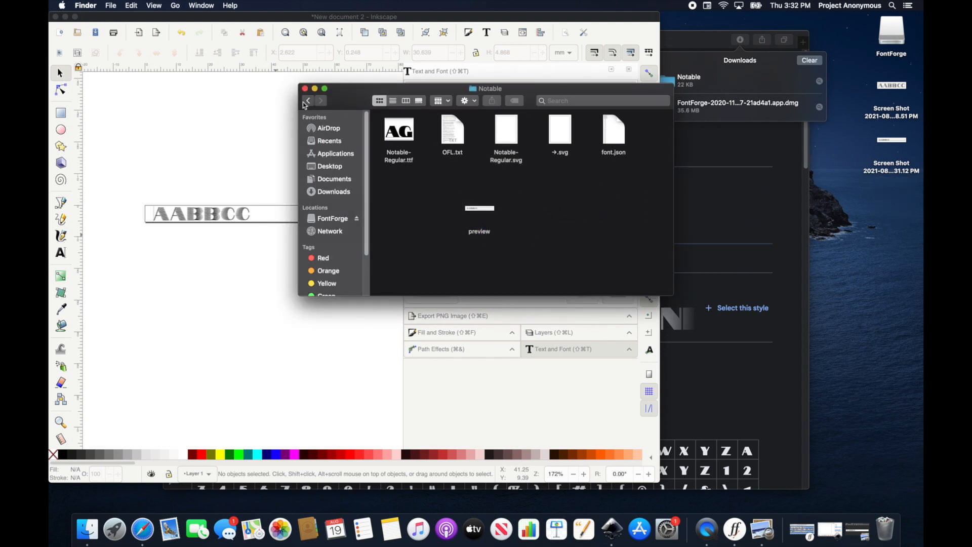
# Return to Inkscape, open Ink/Stitch Lettering, choose the Notable font and enter ab as the lettering text
pyautogui.click(224, 163)
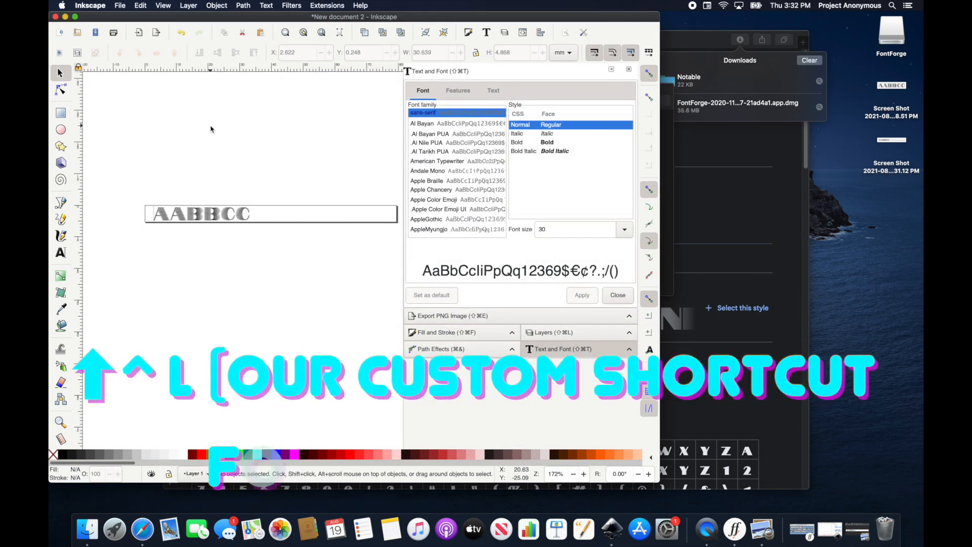
pyautogui.hotkey('ctrl', 'shift', 'l')
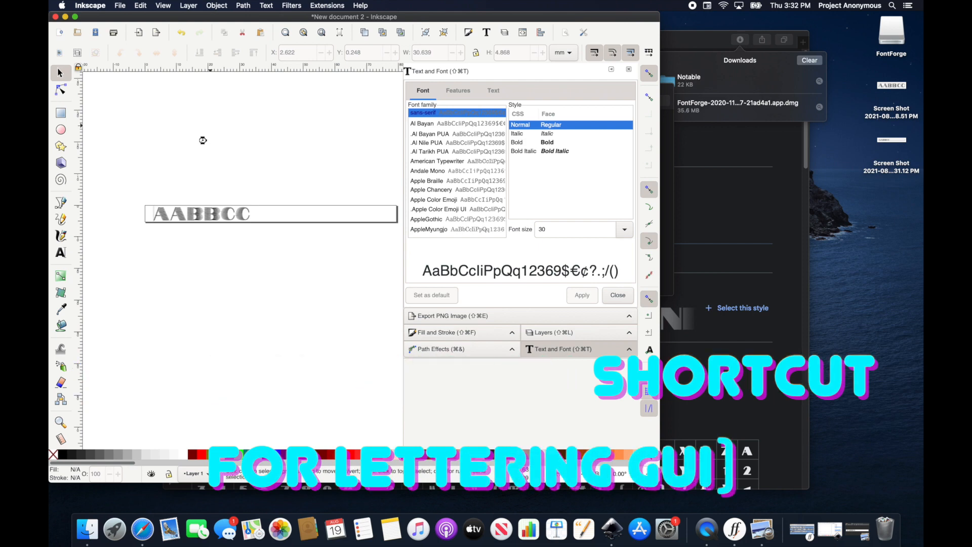
pyautogui.click(186, 121)
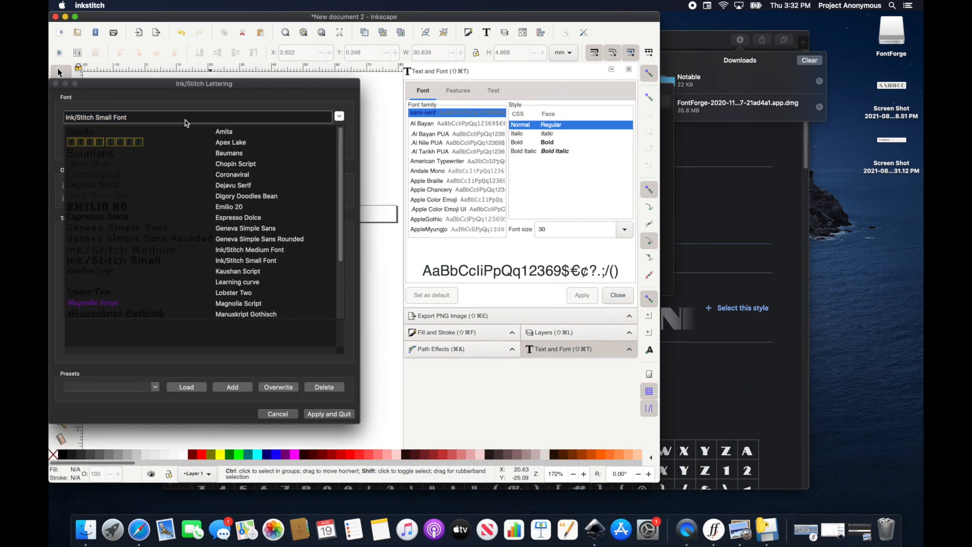
pyautogui.scroll(-5, 184, 239)
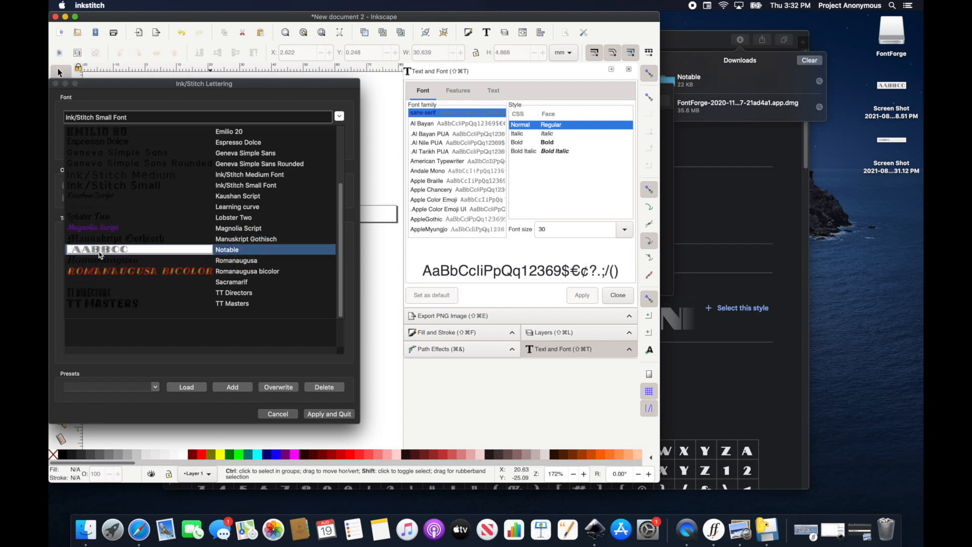
pyautogui.click(143, 255)
pyautogui.click(150, 244)
pyautogui.write('ab')
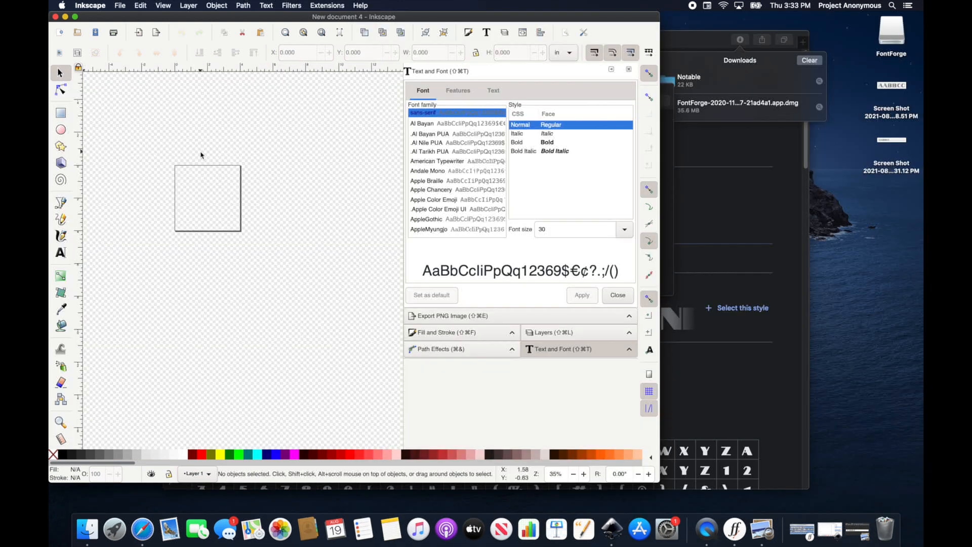
# Choose the Notable font for the lettering in the new document, enter cab as the text and apply it
pyautogui.click(340, 116)
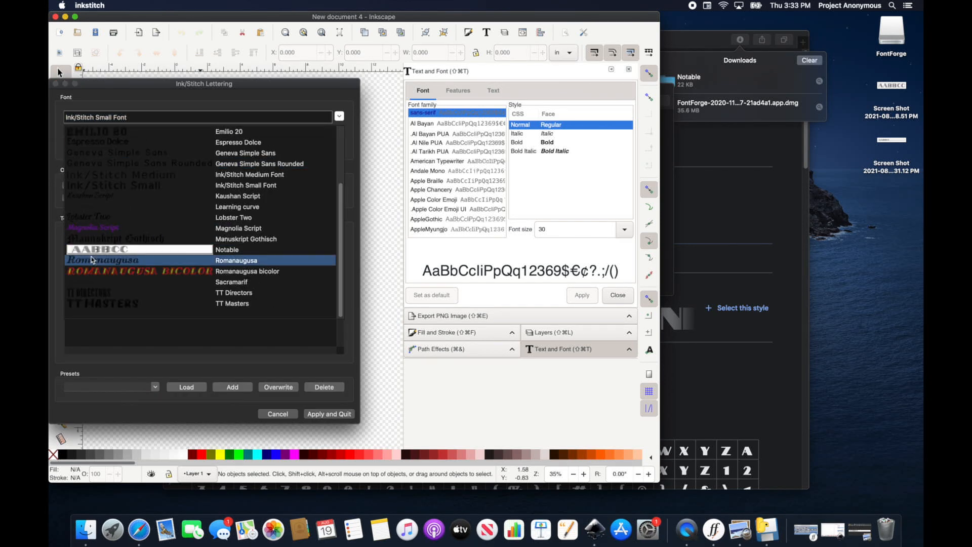
pyautogui.click(95, 250)
pyautogui.click(109, 237)
pyautogui.write('cab')
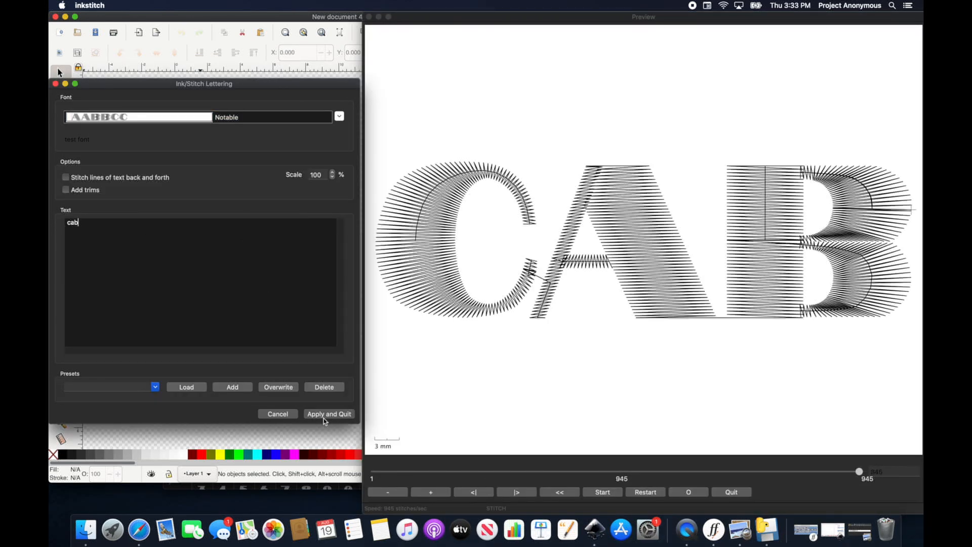
pyautogui.click(329, 413)
# Scale the CAB lettering group to about 2.13 by 0.66 in and move it to the middle of the page
pyautogui.scroll(3, 192, 159)
pyautogui.click(202, 161)
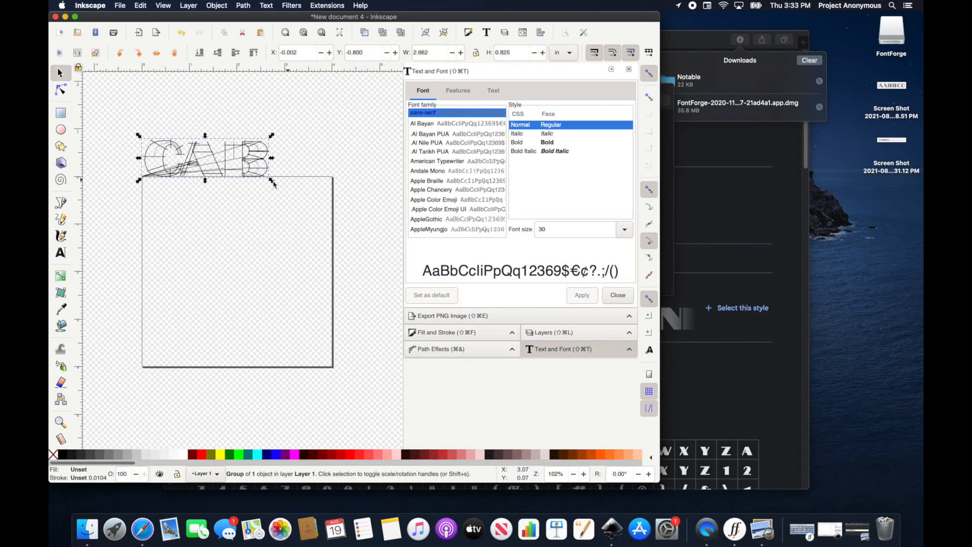
pyautogui.moveTo(271, 181); pyautogui.dragTo(251, 176)
pyautogui.moveTo(227, 164); pyautogui.dragTo(278, 305)
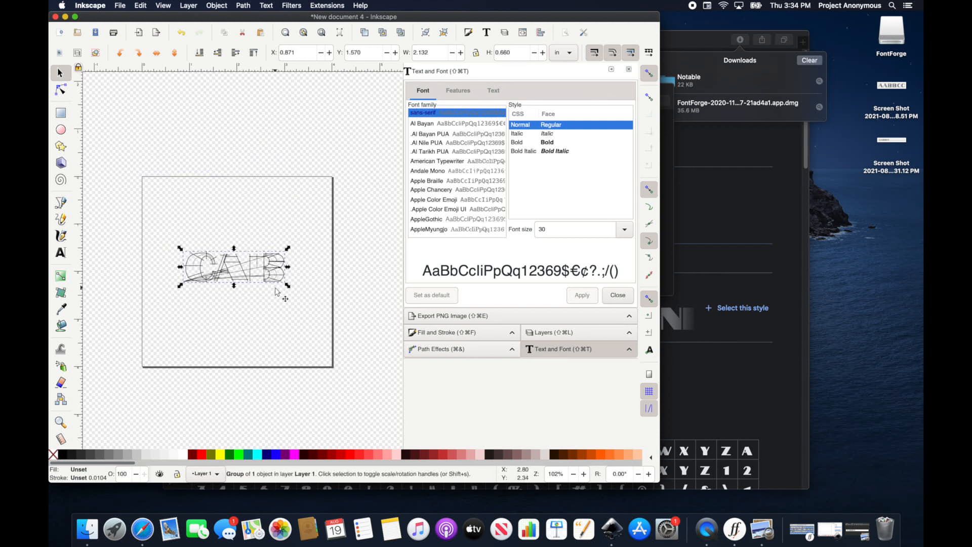